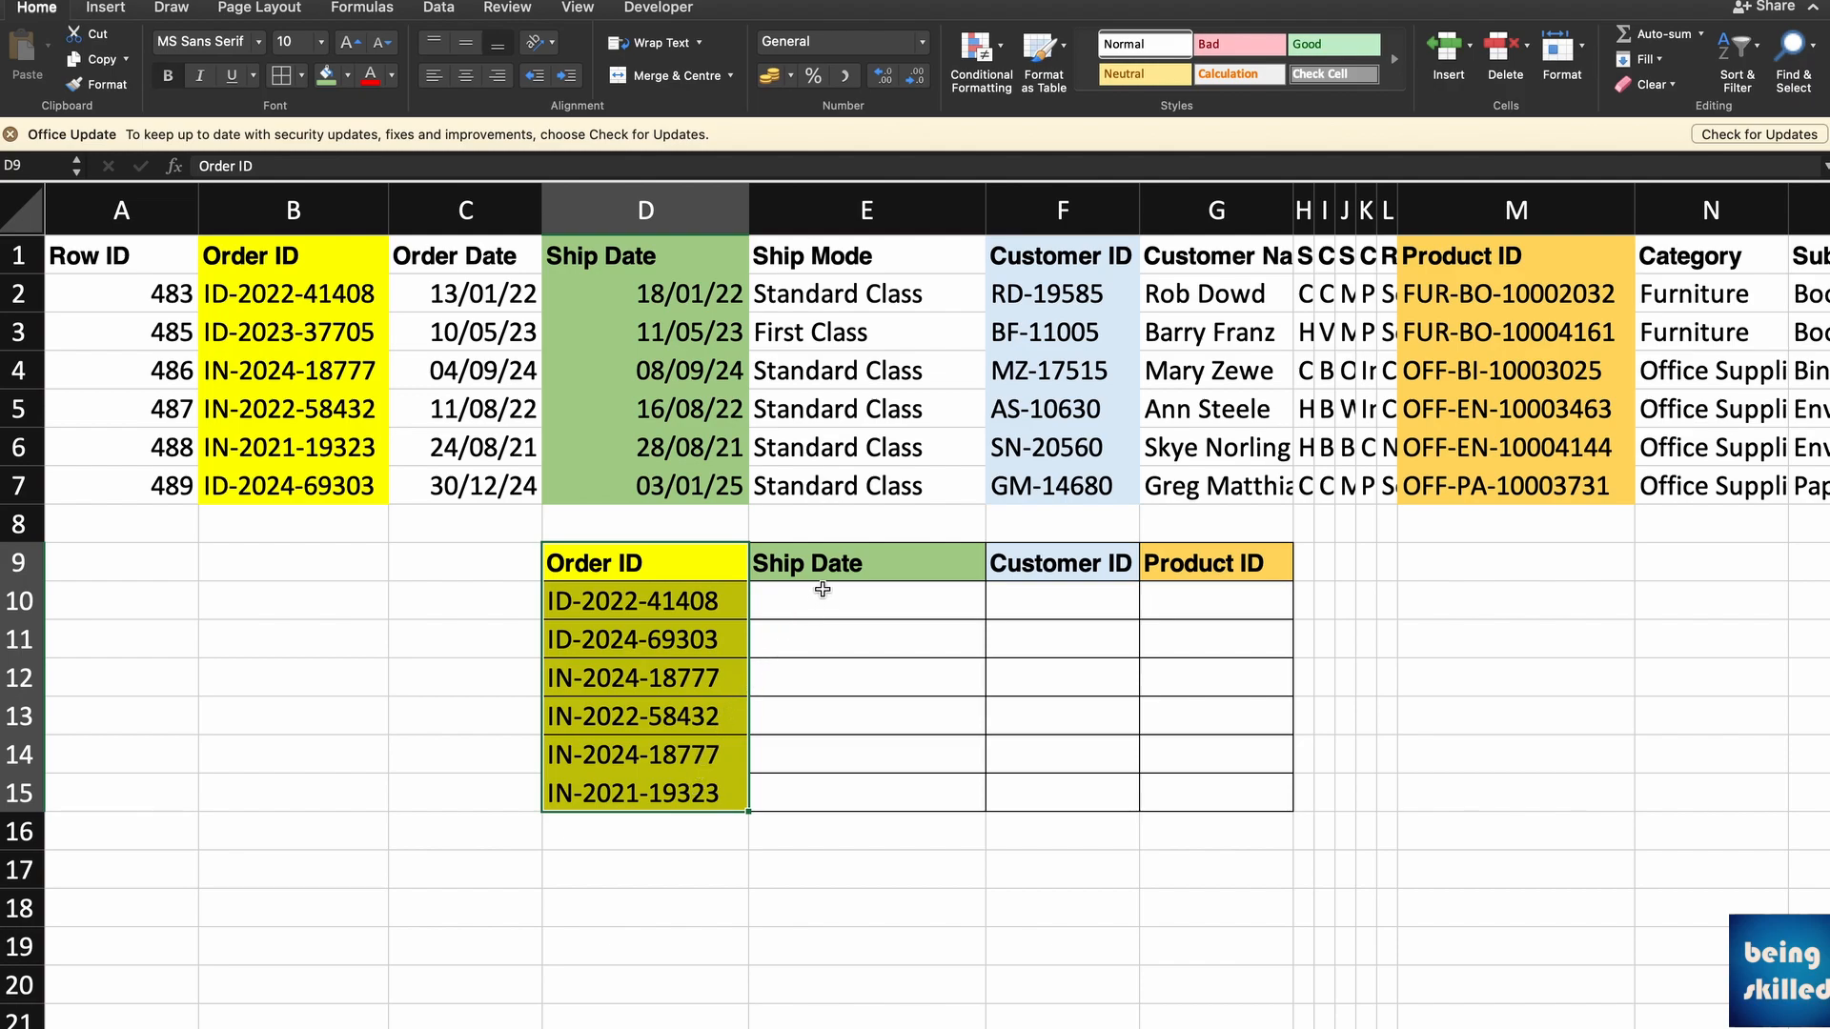
Replace the order ID in D14 with a copy of B3 and apply borders to the lookup table D9:G15.
{"action": "left_click_drag", "start_coordinate": [178, 262], "coordinate": [1804, 473]}
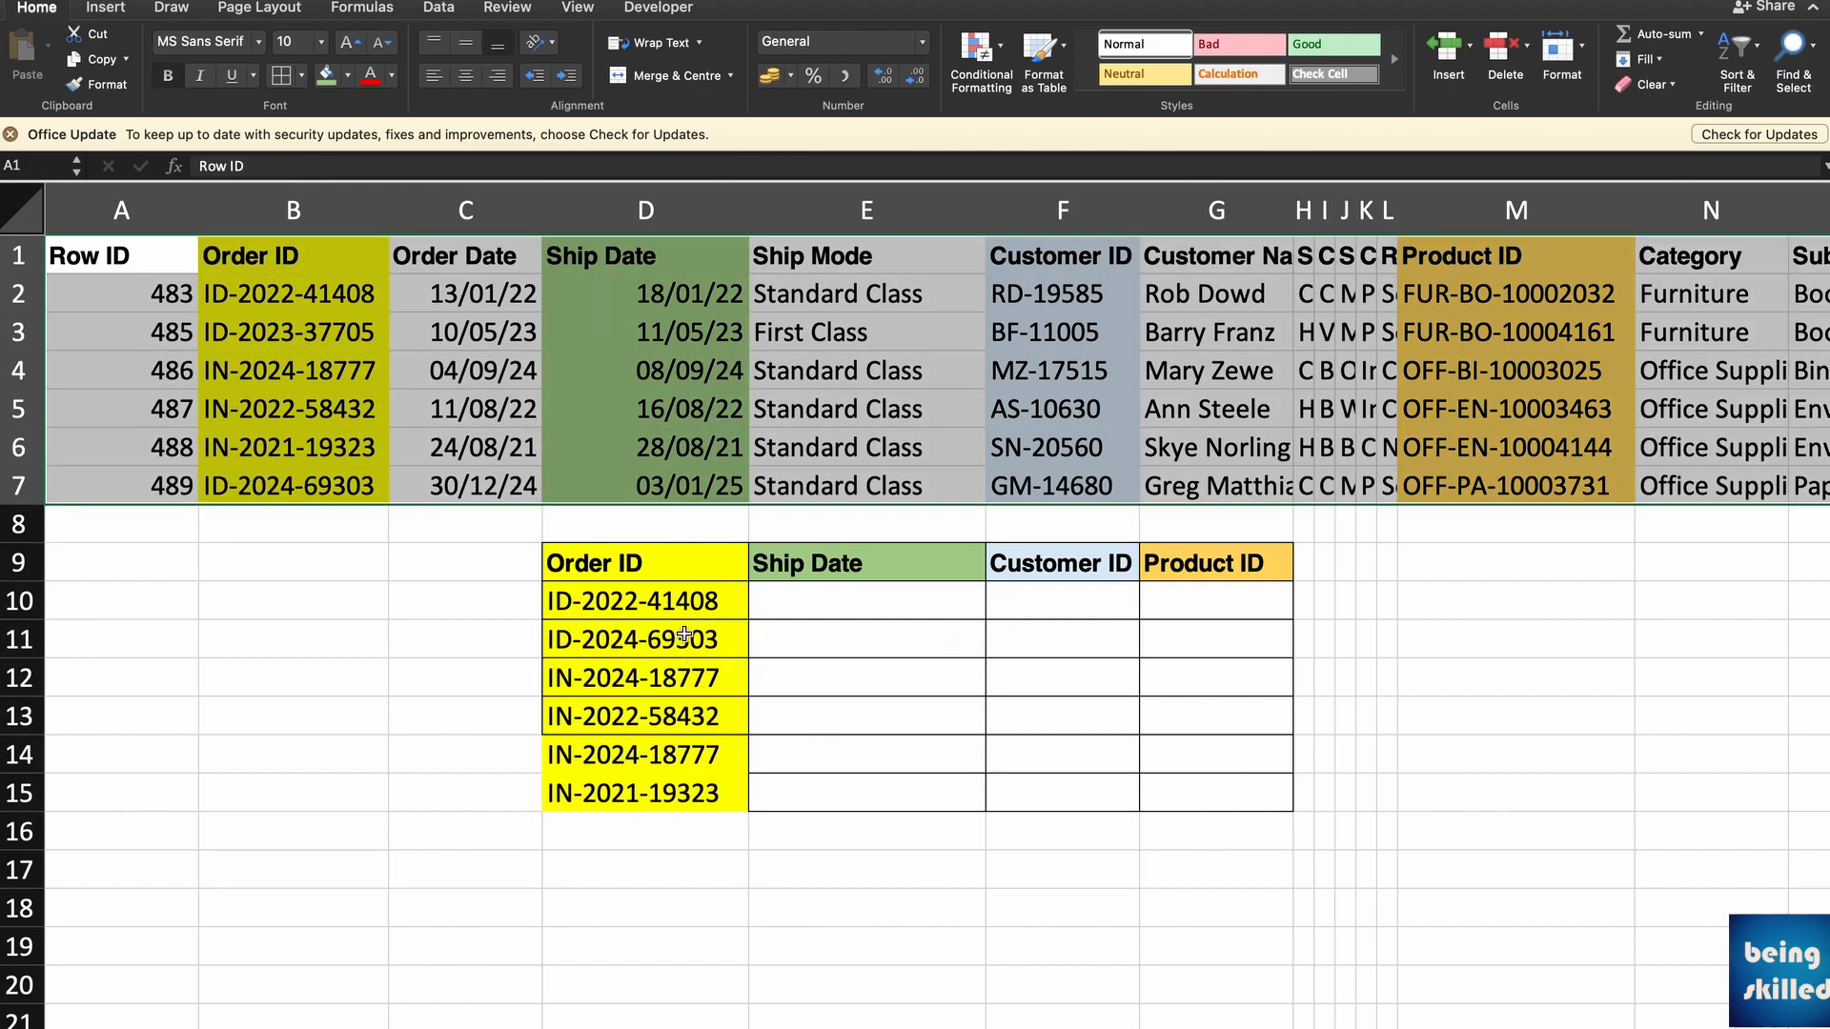
{"action": "left_click", "coordinate": [684, 604]}
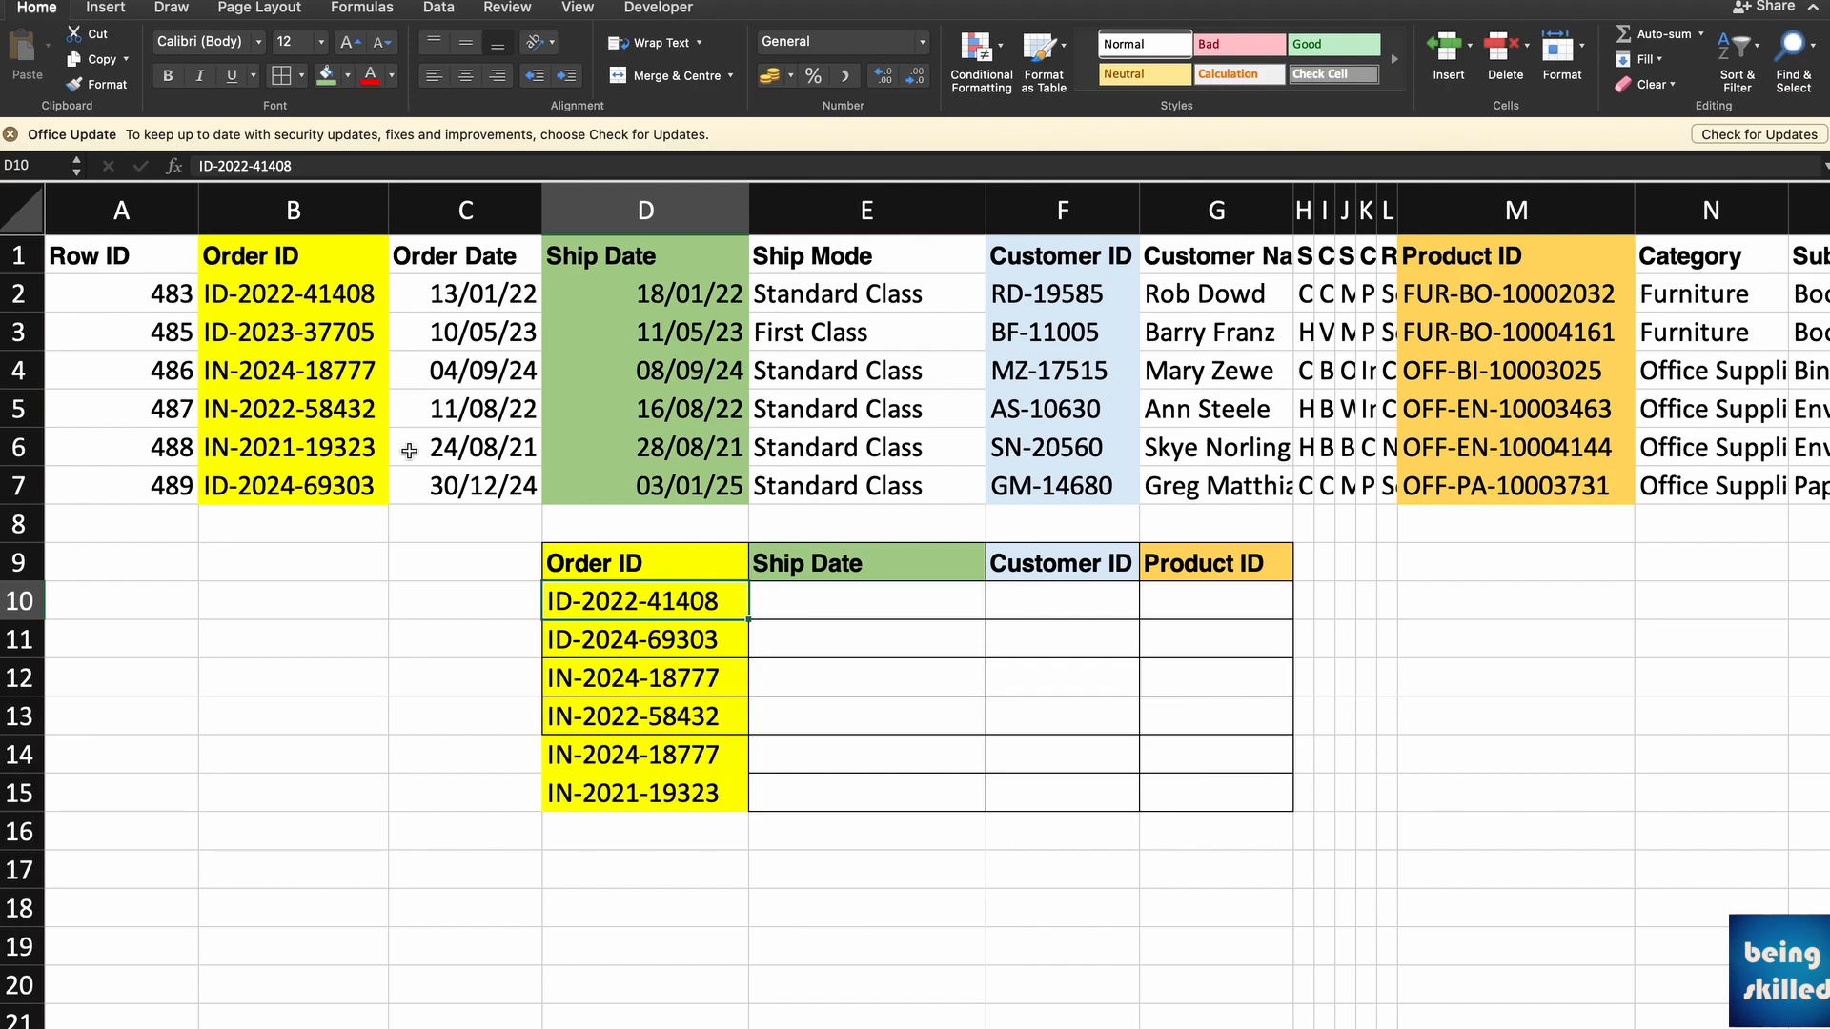
{"action": "left_click", "coordinate": [314, 335]}
{"action": "key", "text": "cmd+c"}
{"action": "left_click", "coordinate": [641, 734]}
{"action": "left_click", "coordinate": [650, 754]}
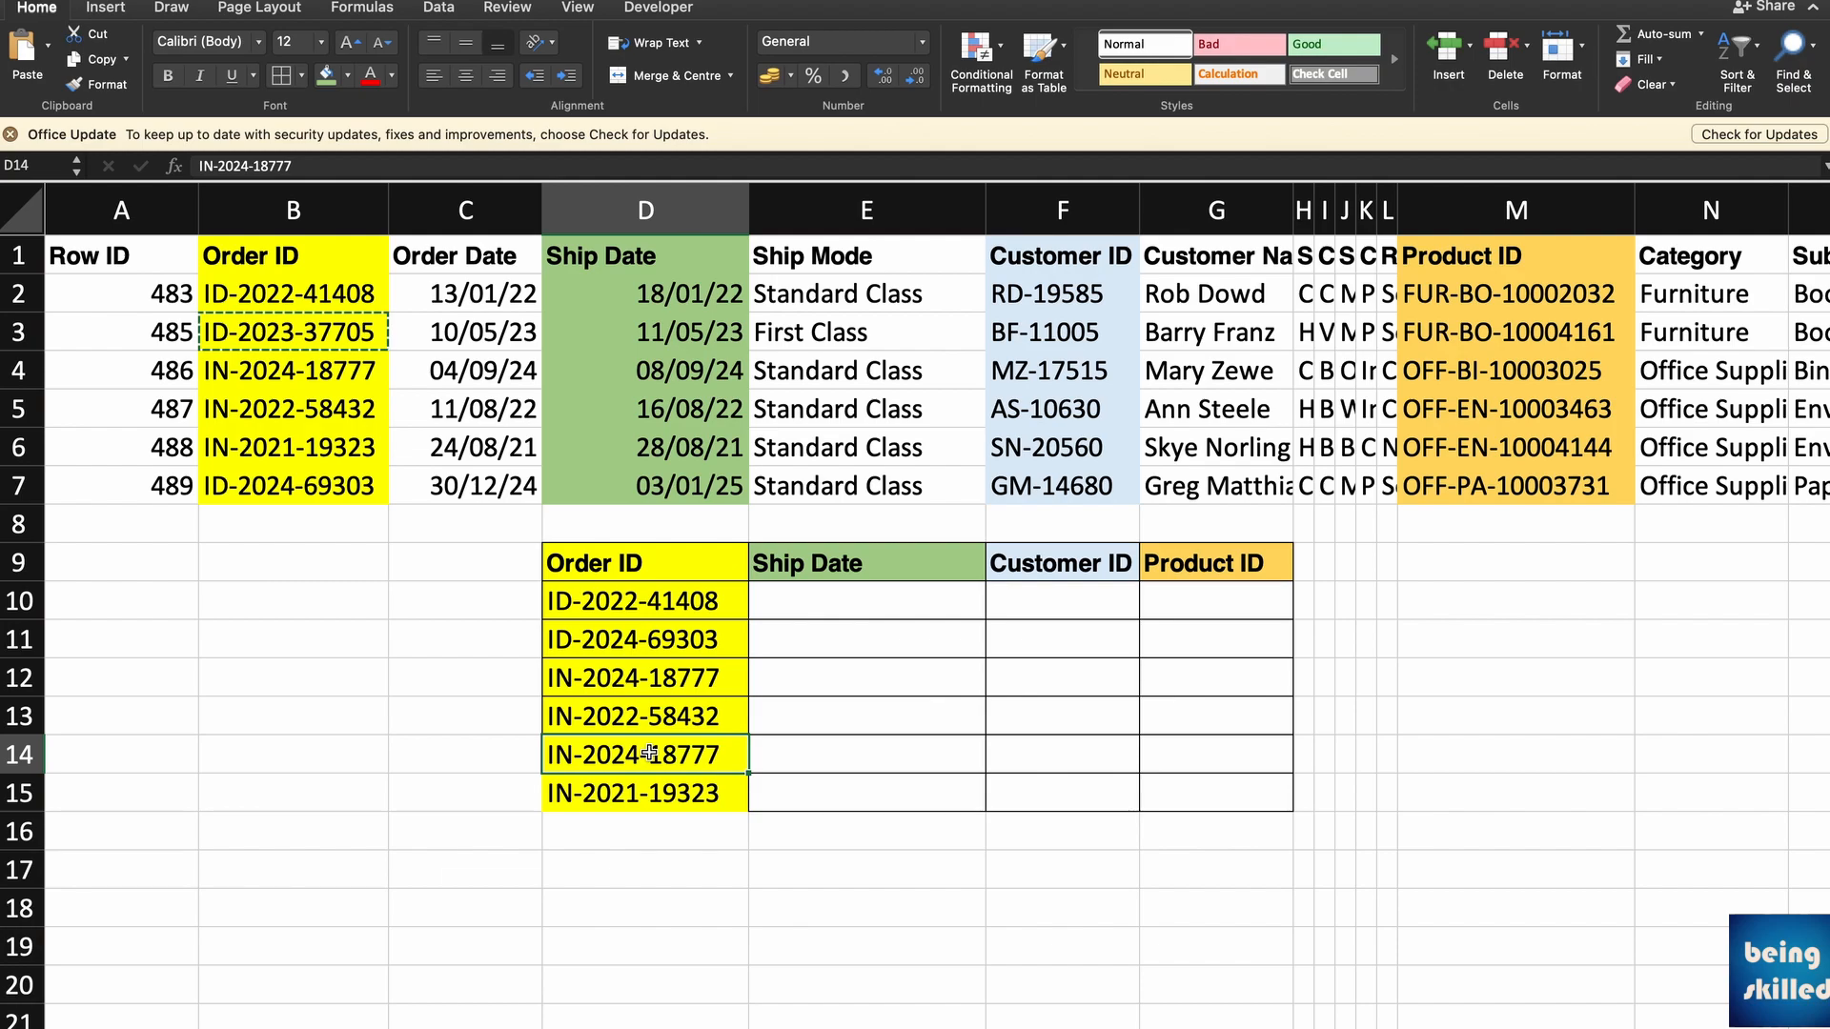
{"action": "key", "text": "super+v"}
{"action": "left_click_drag", "start_coordinate": [648, 793], "coordinate": [1087, 496]}
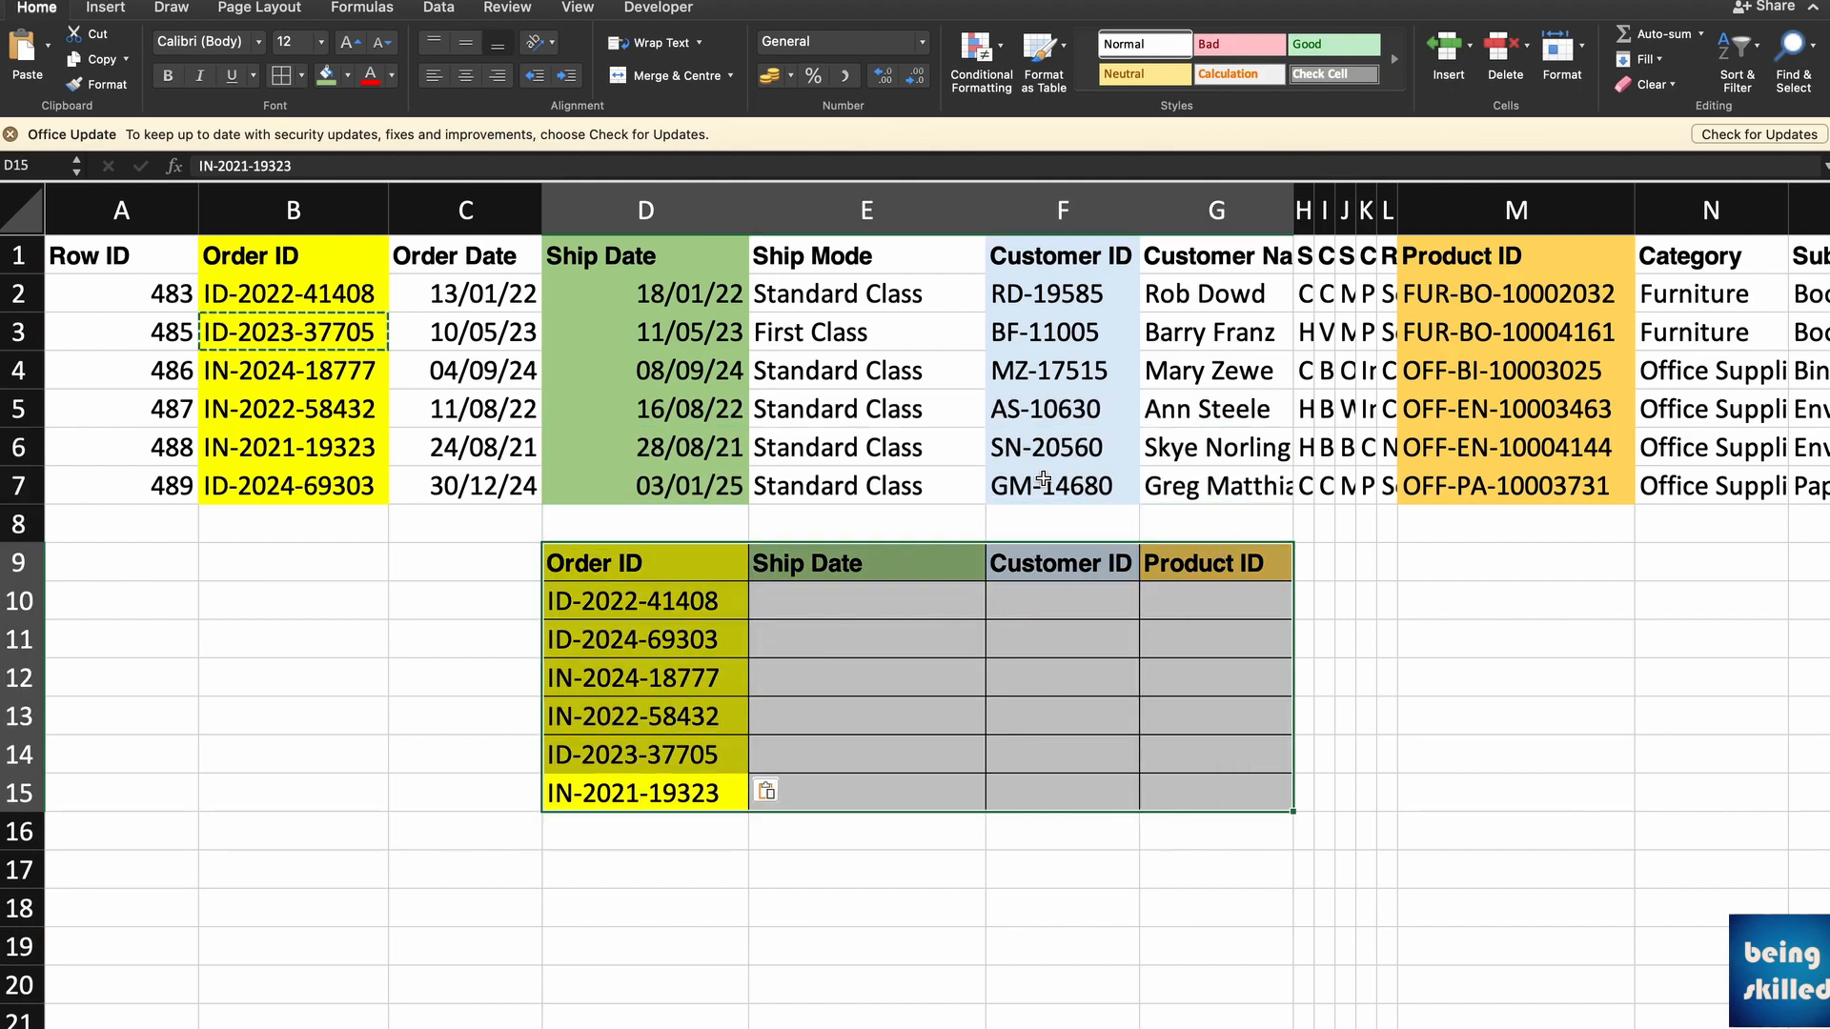
{"action": "left_click", "coordinate": [281, 76]}
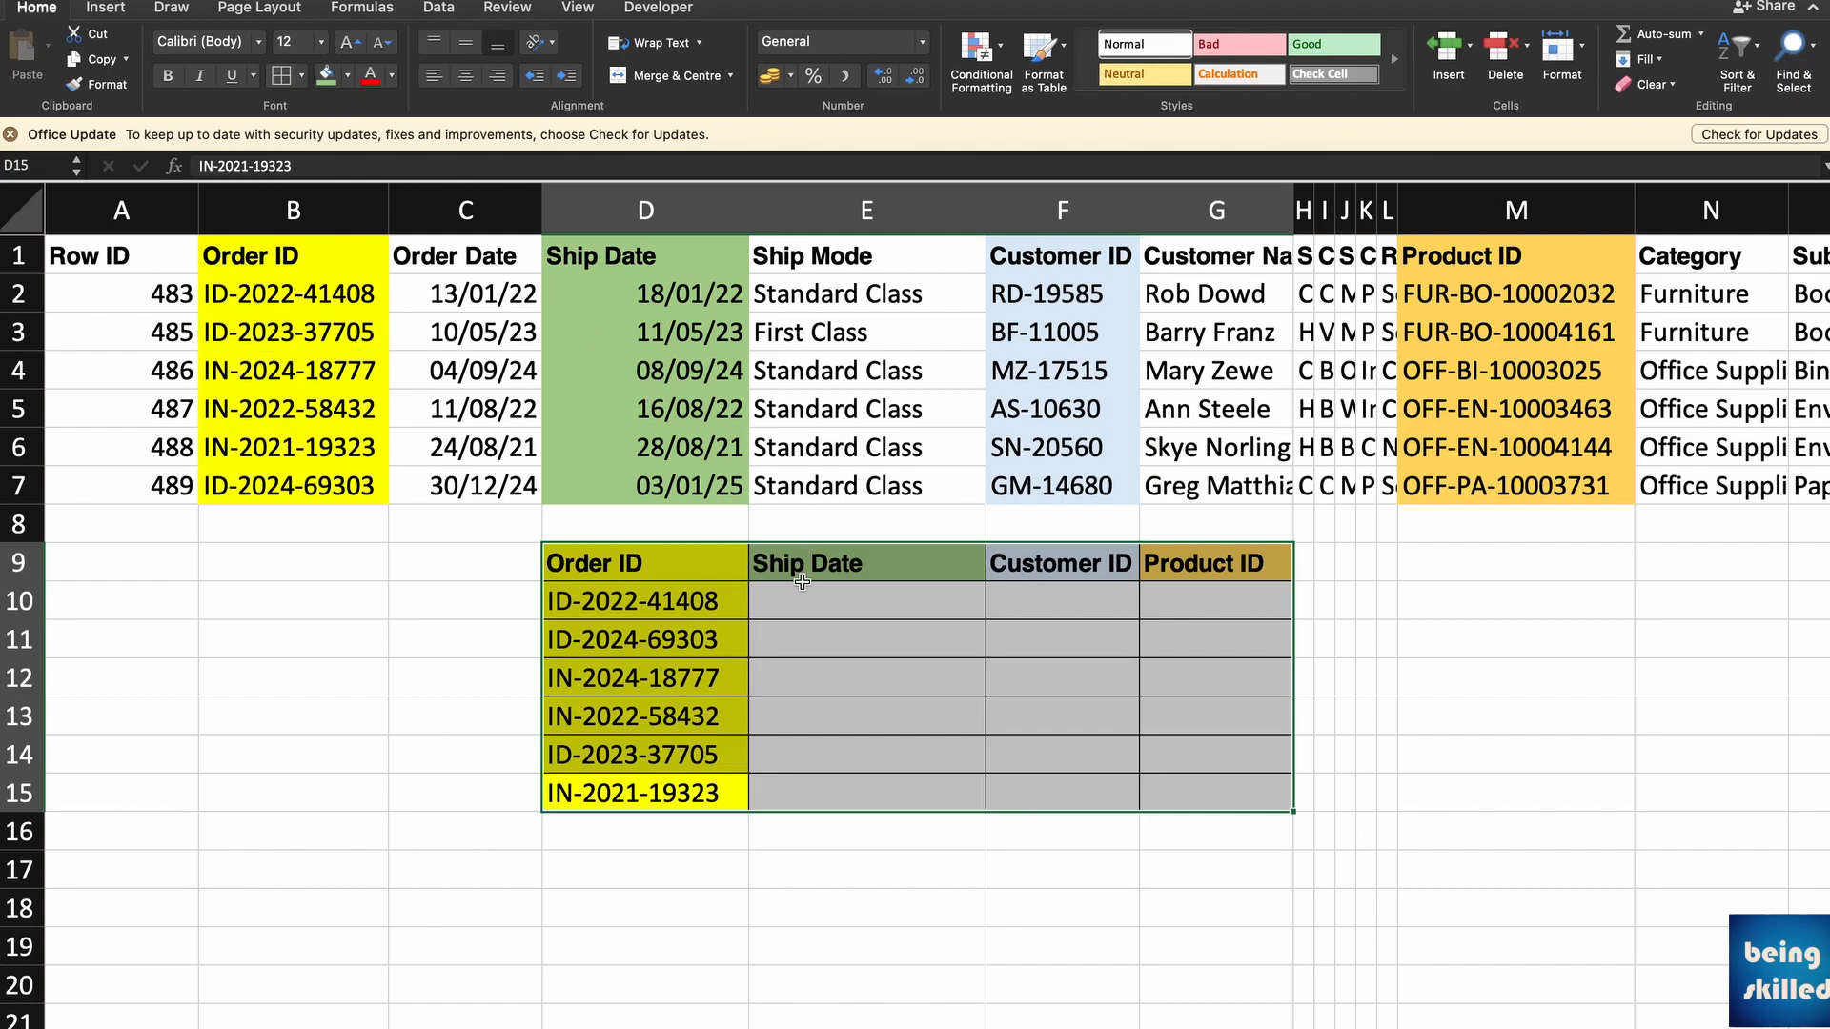
Start an INDEX formula in E10 with the ship dates D2:D7 as its array.
{"action": "left_click", "coordinate": [804, 584]}
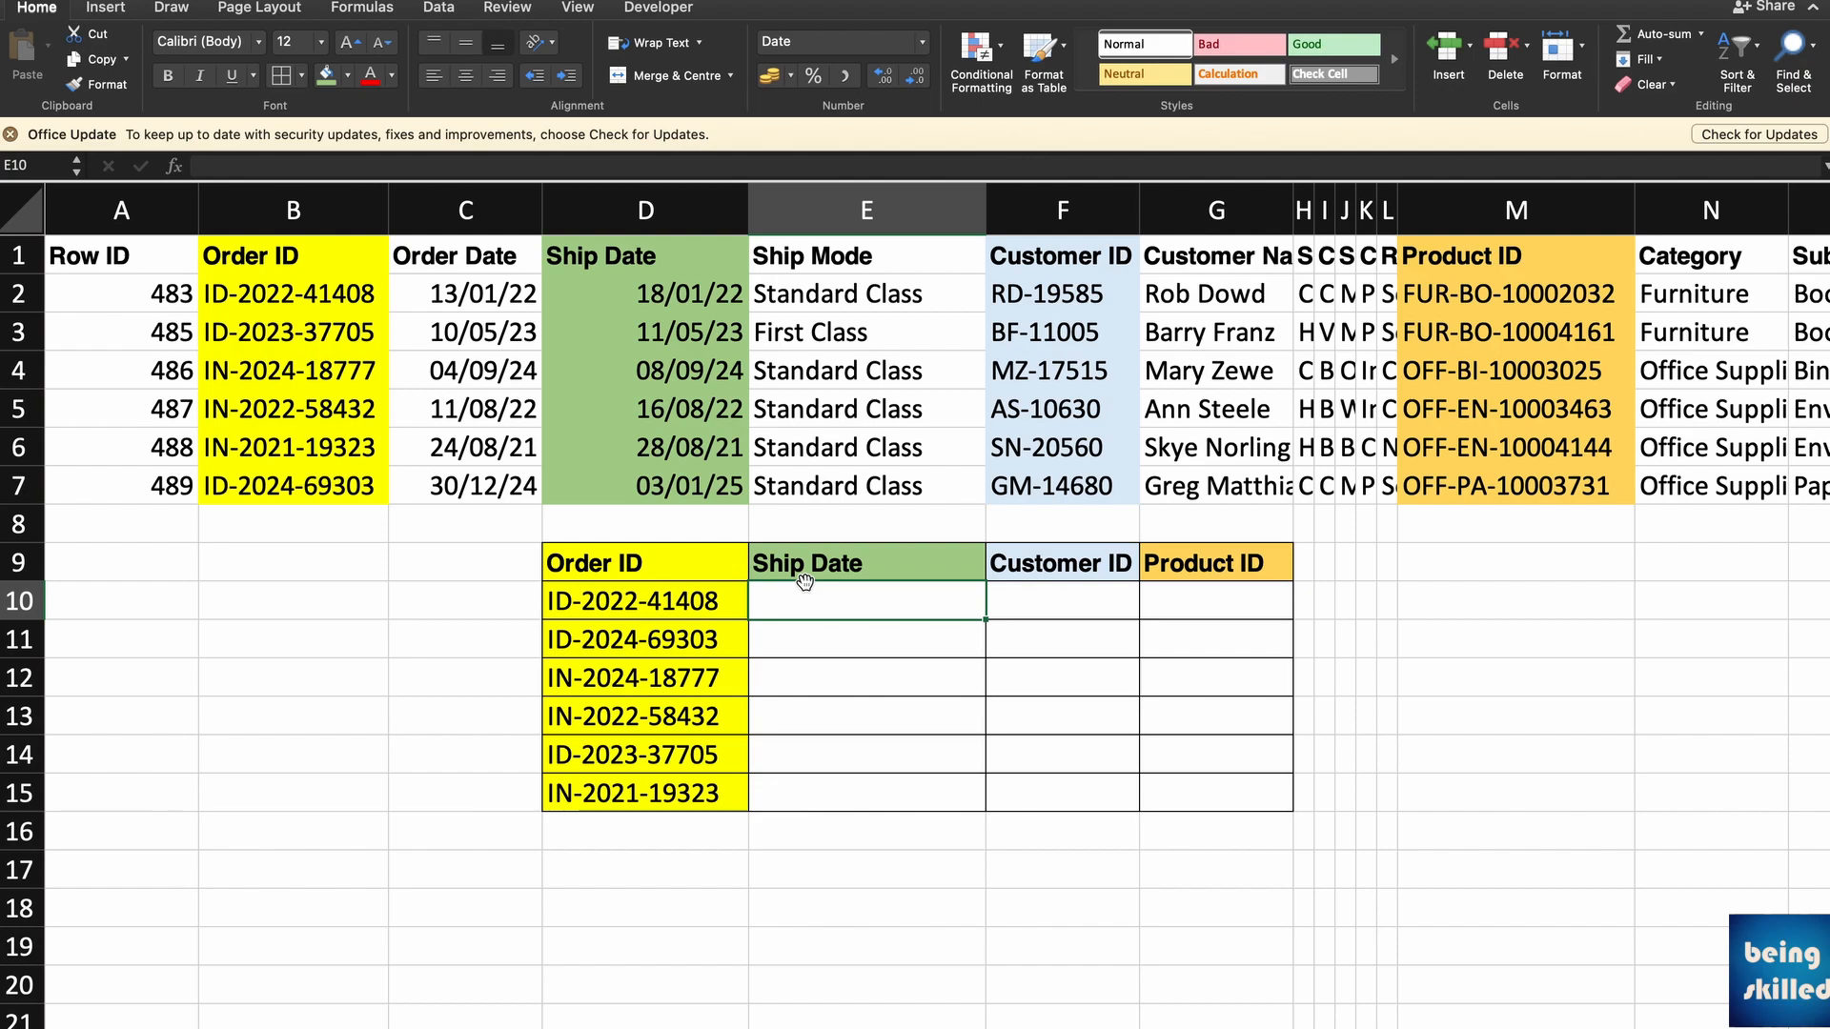
{"action": "type", "text": "=index"}
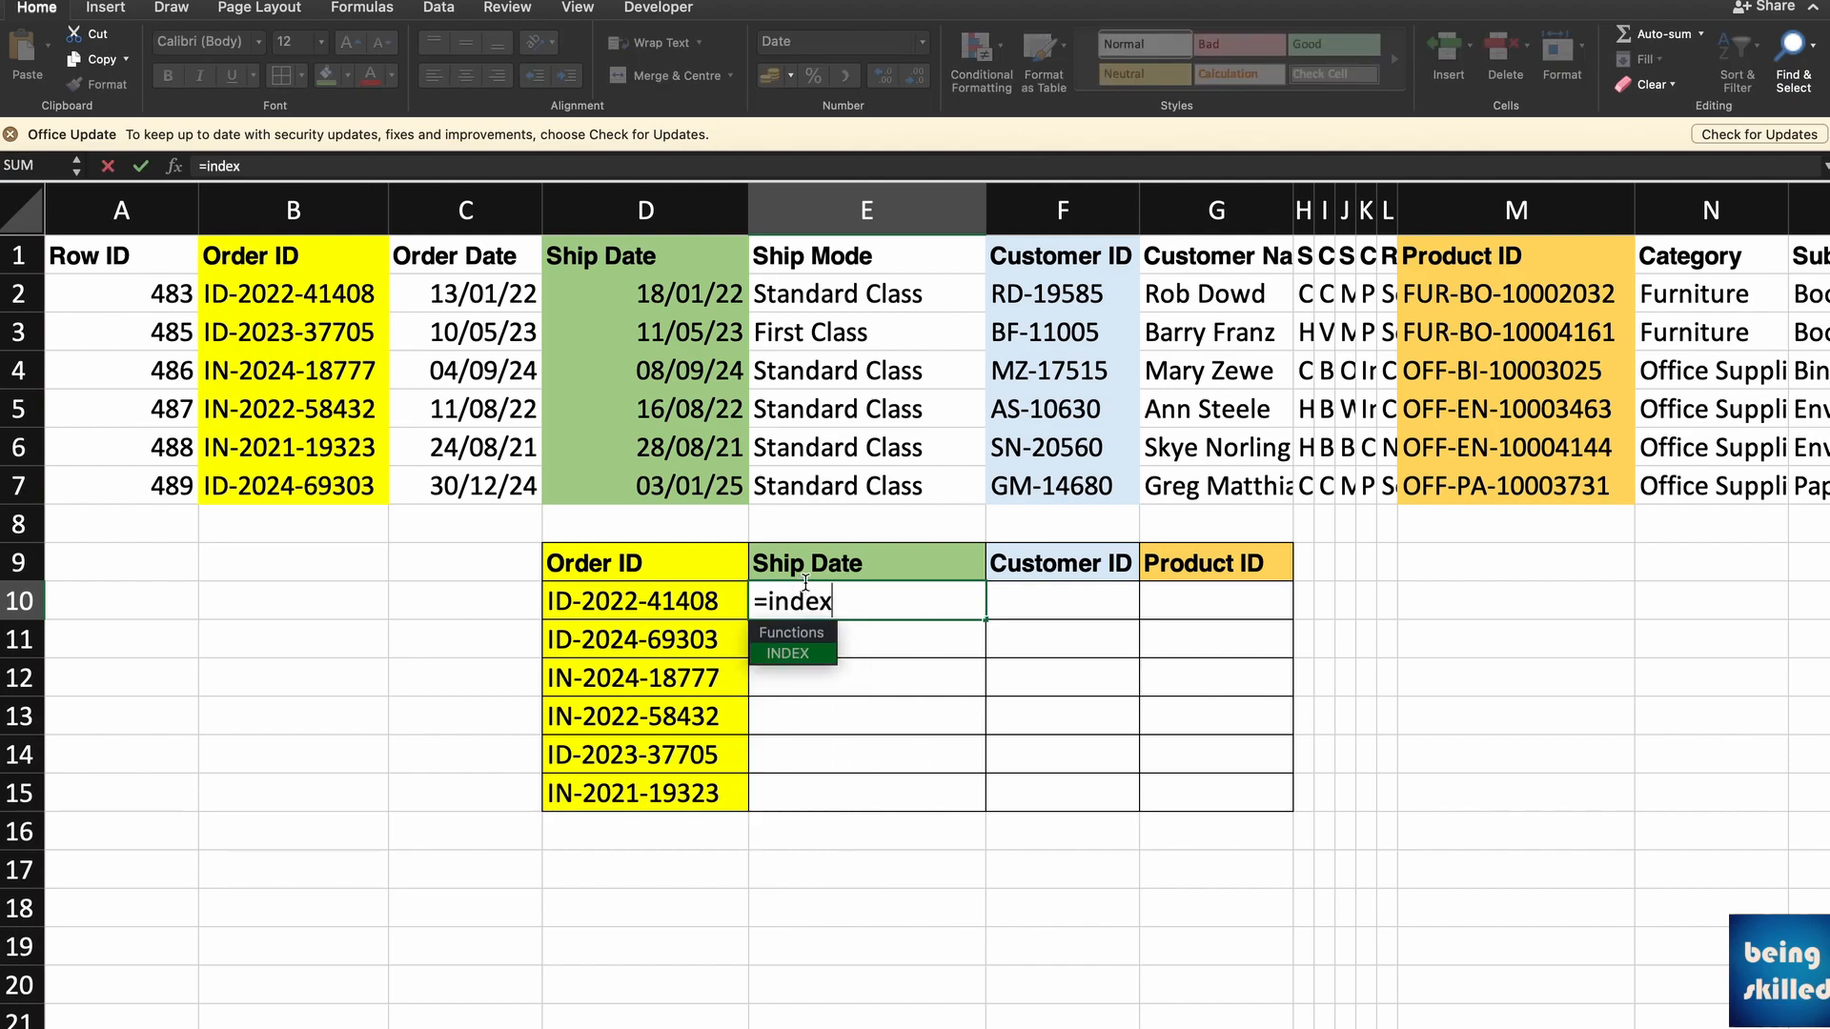
{"action": "type", "text": "("}
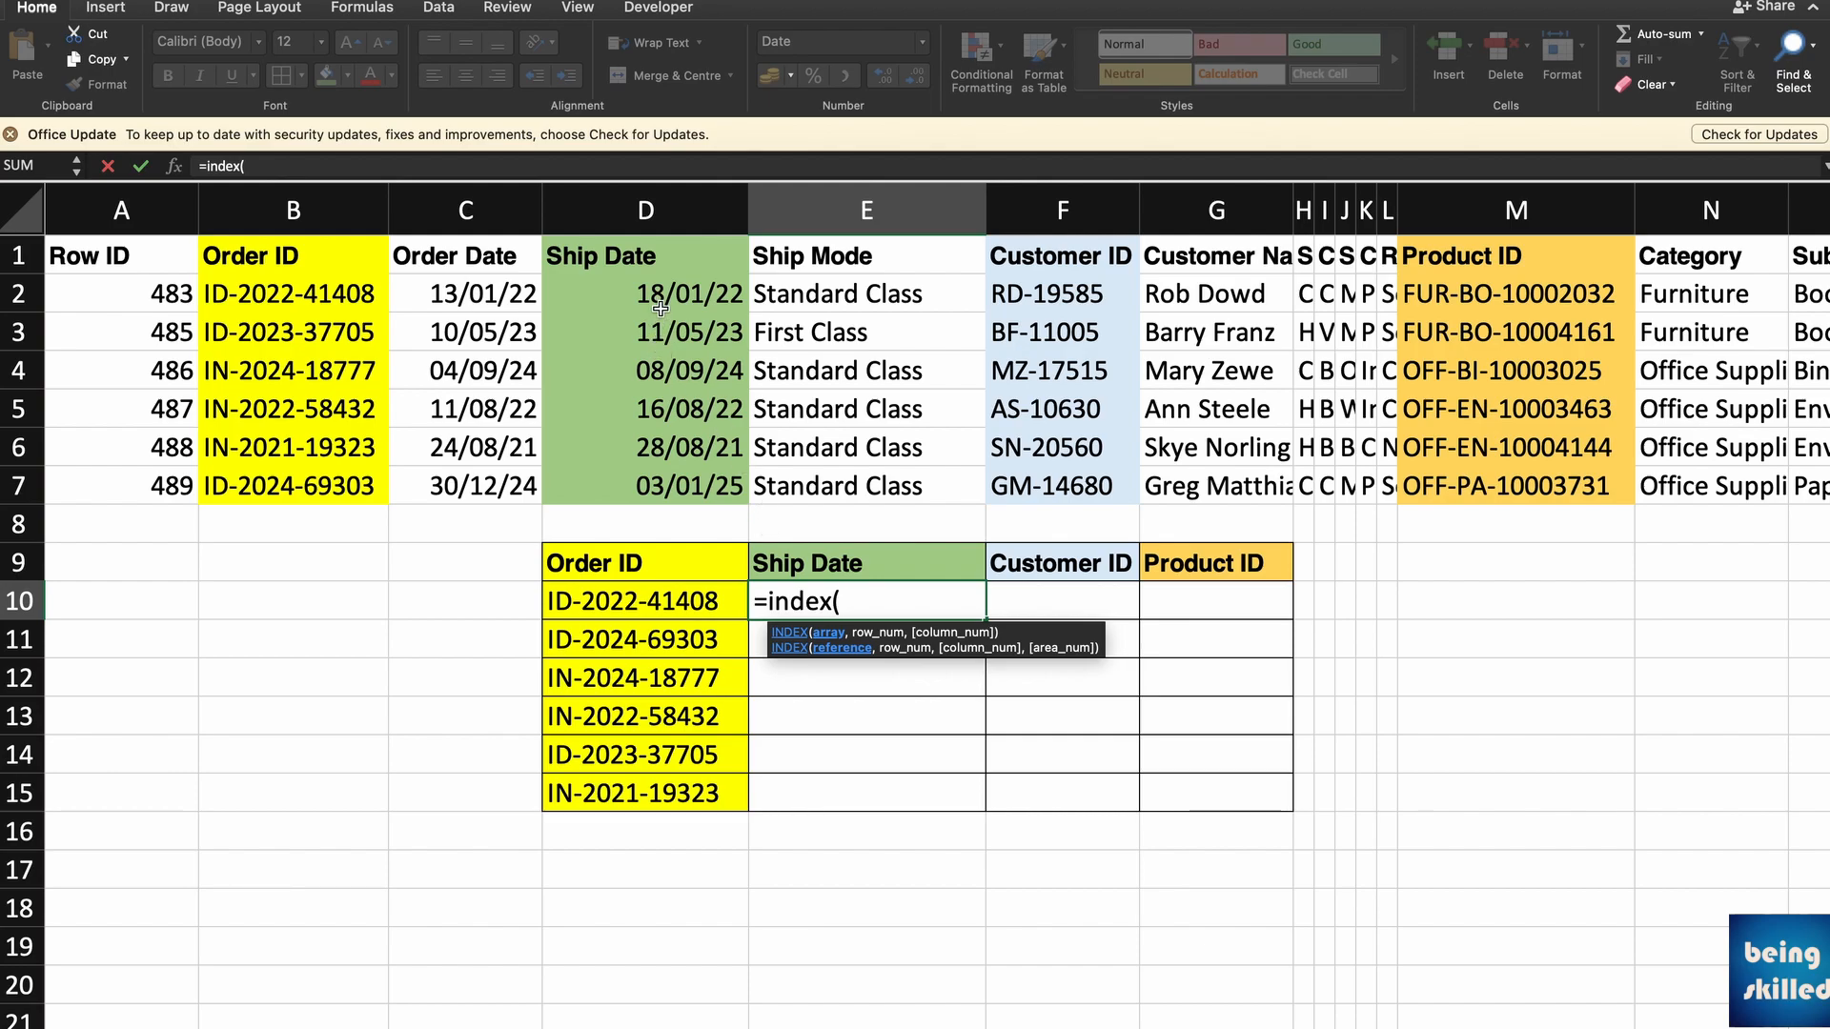
{"action": "left_click_drag", "start_coordinate": [661, 295], "coordinate": [684, 484]}
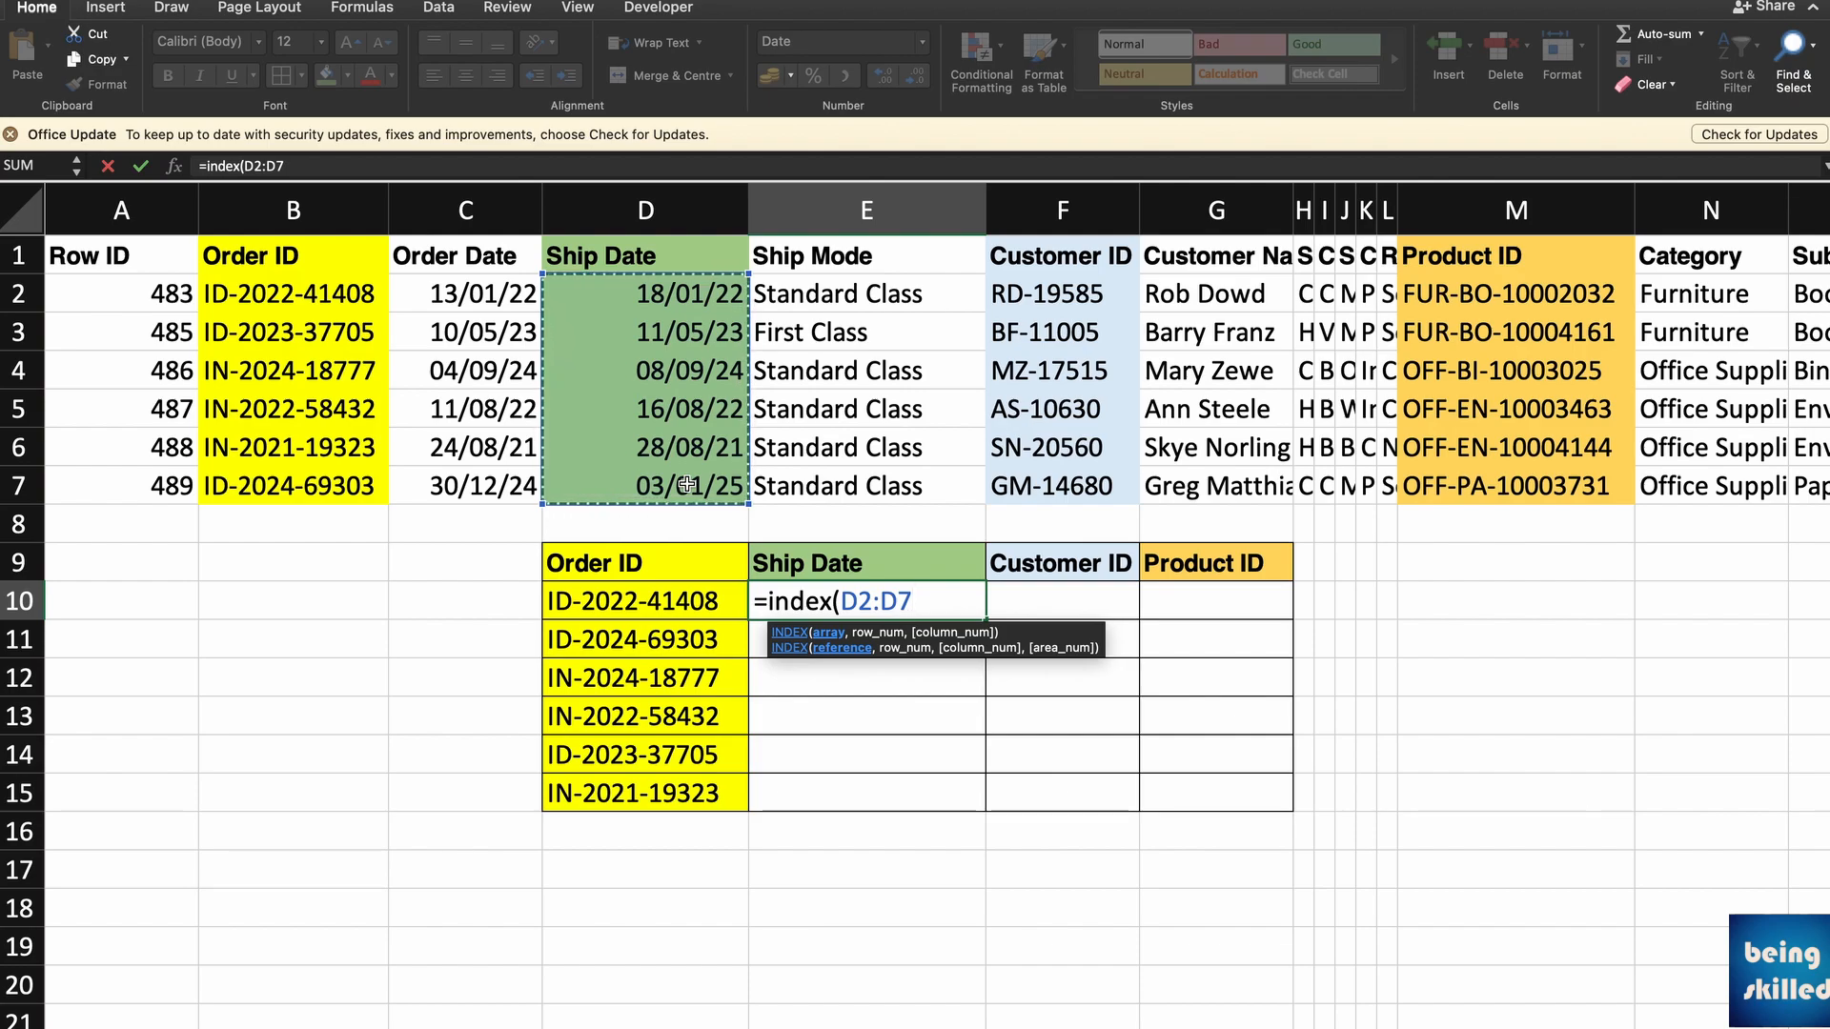
{"action": "type", "text": ","}
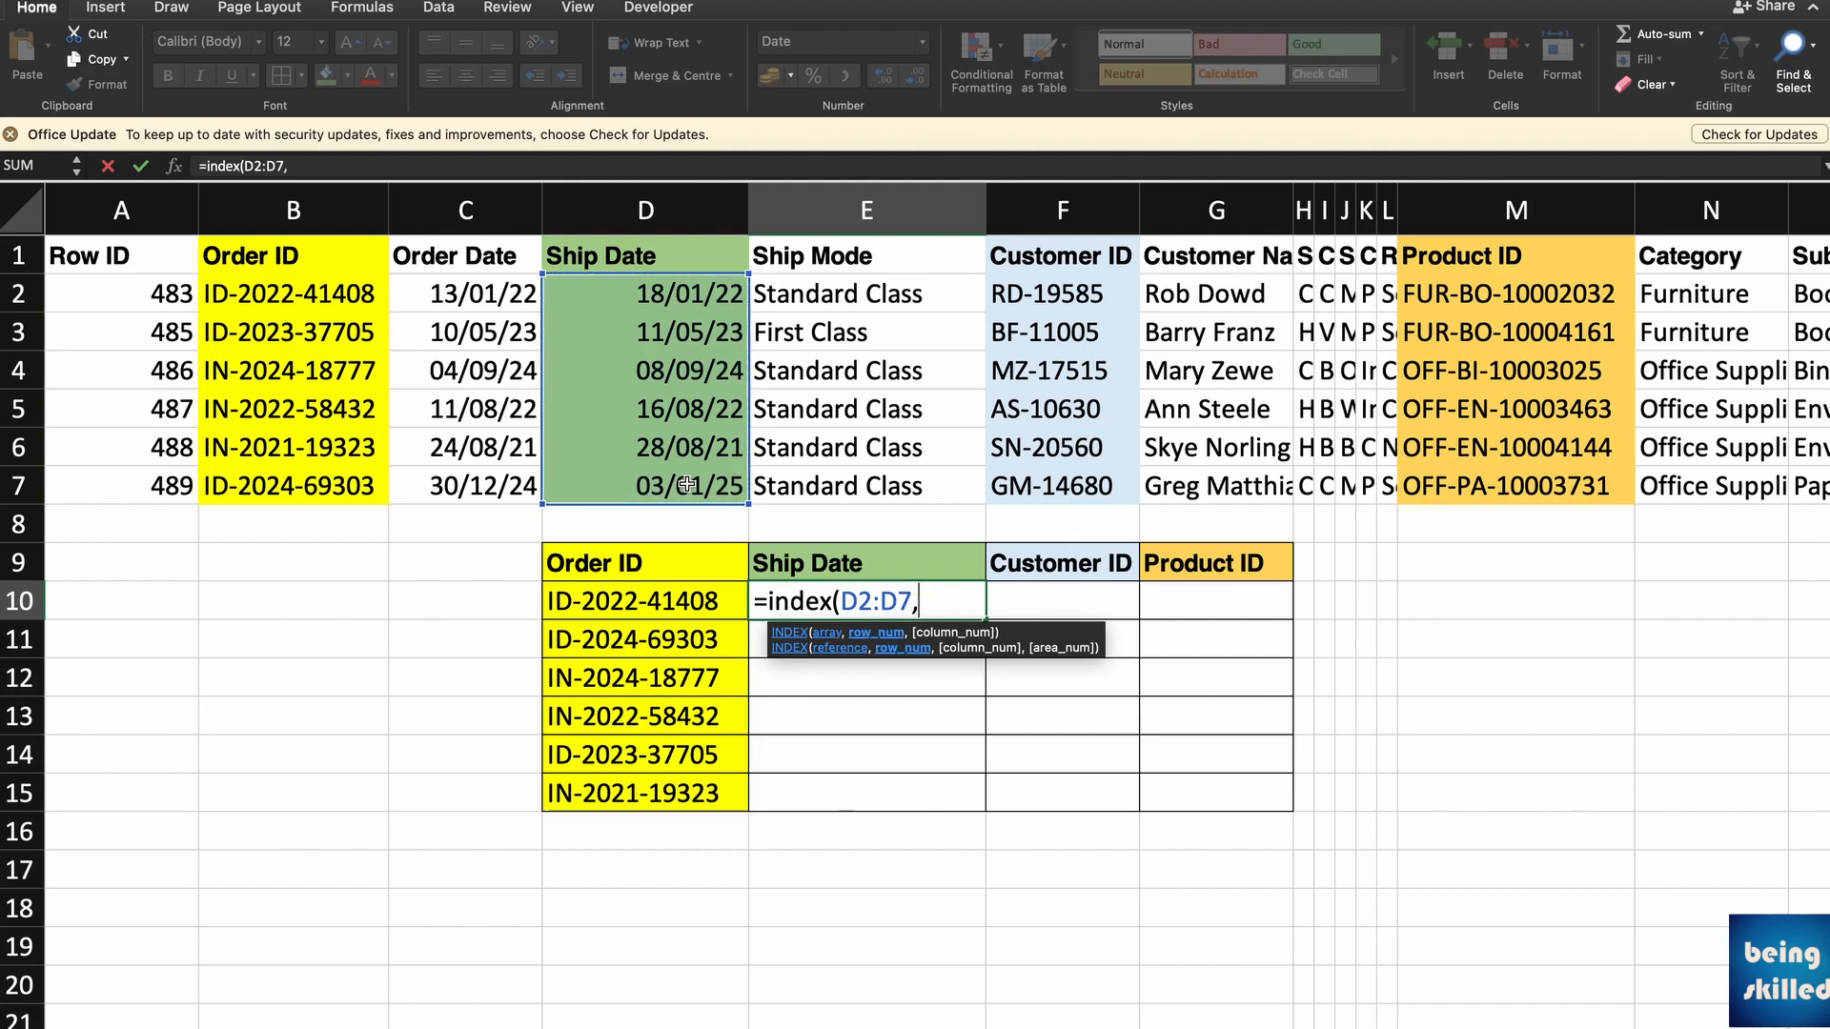
Complete the E10 formula with MATCH(D10,B2:B7,0) as the row number and enter it.
{"action": "type", "text": "match"}
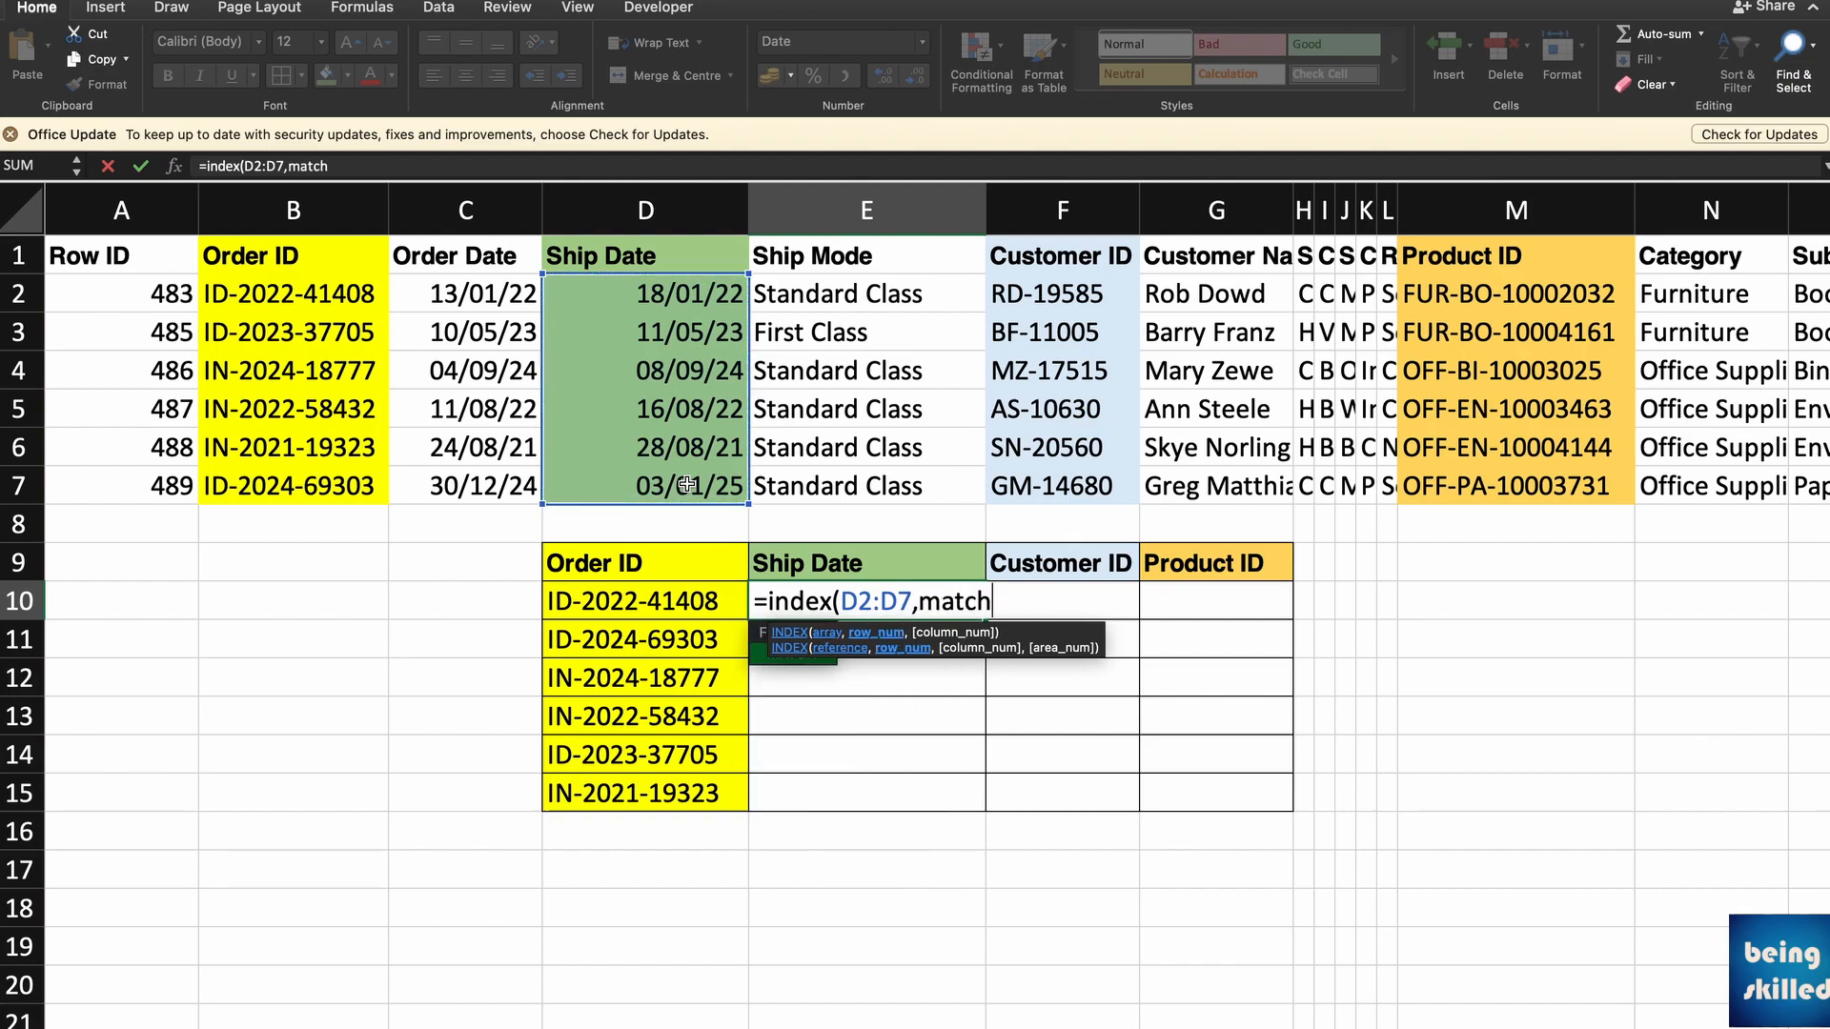
{"action": "type", "text": "("}
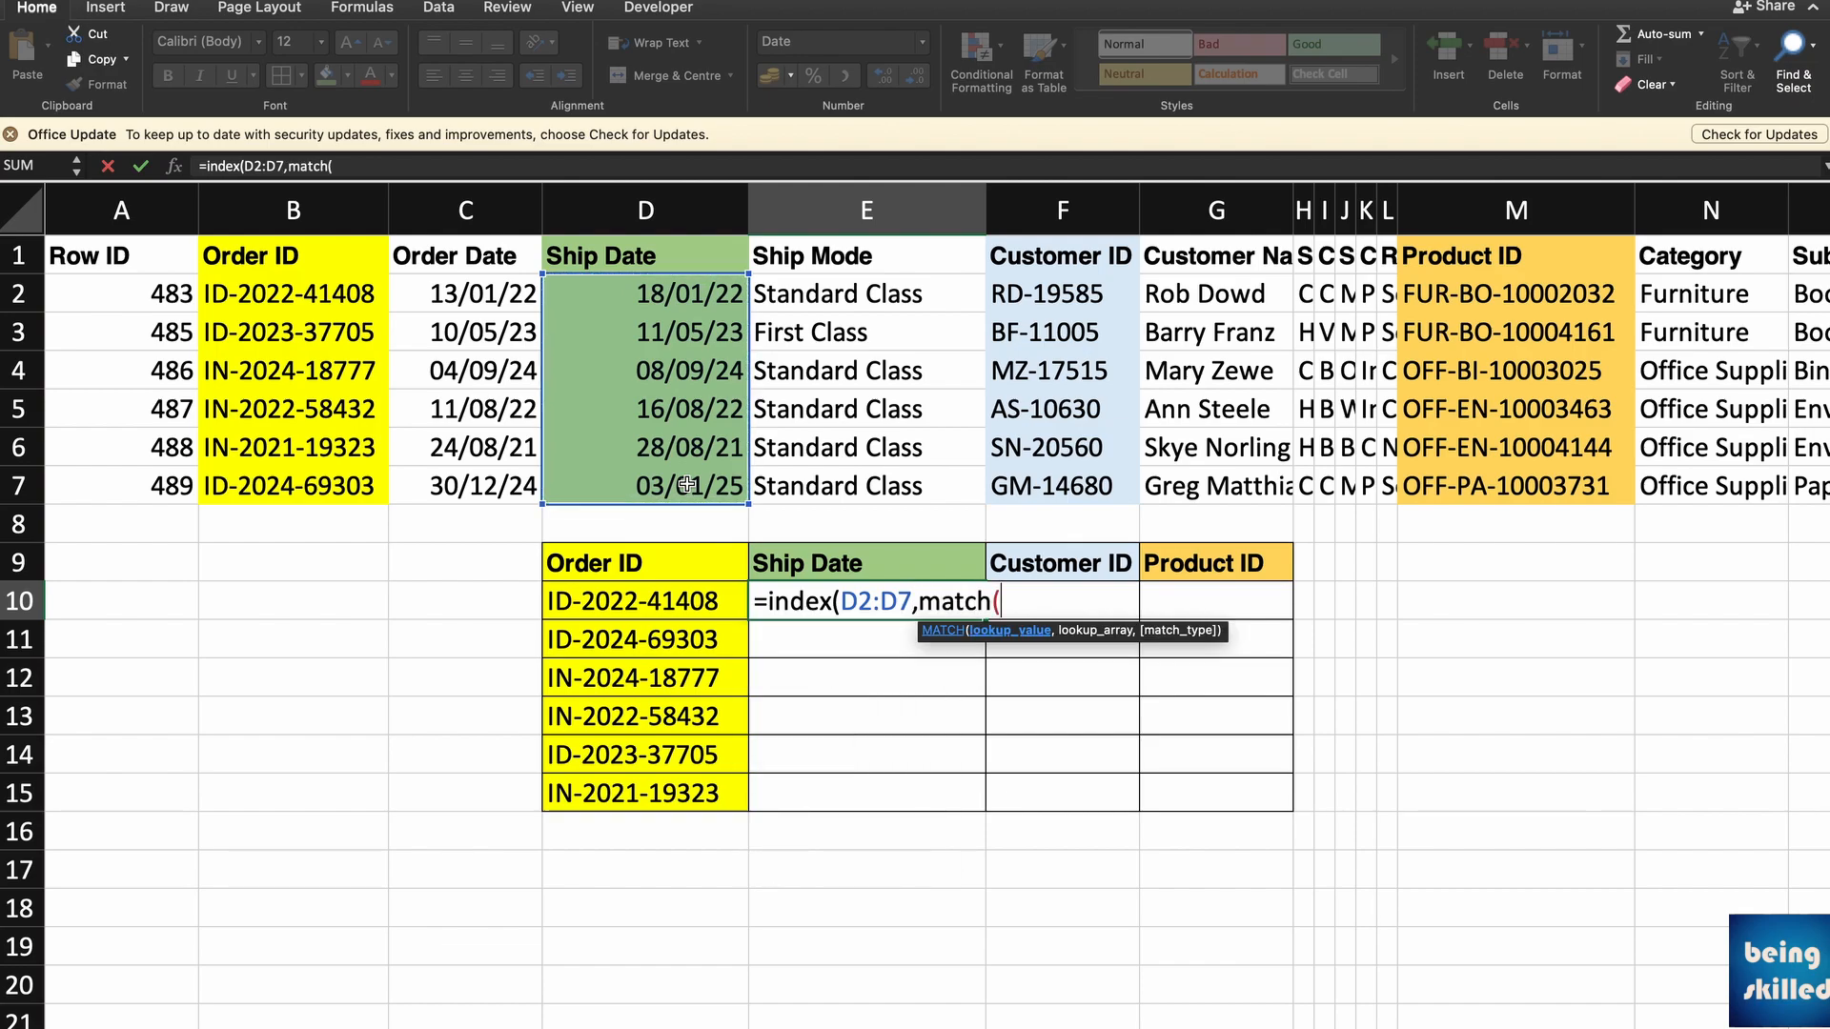
{"action": "left_click", "coordinate": [650, 602]}
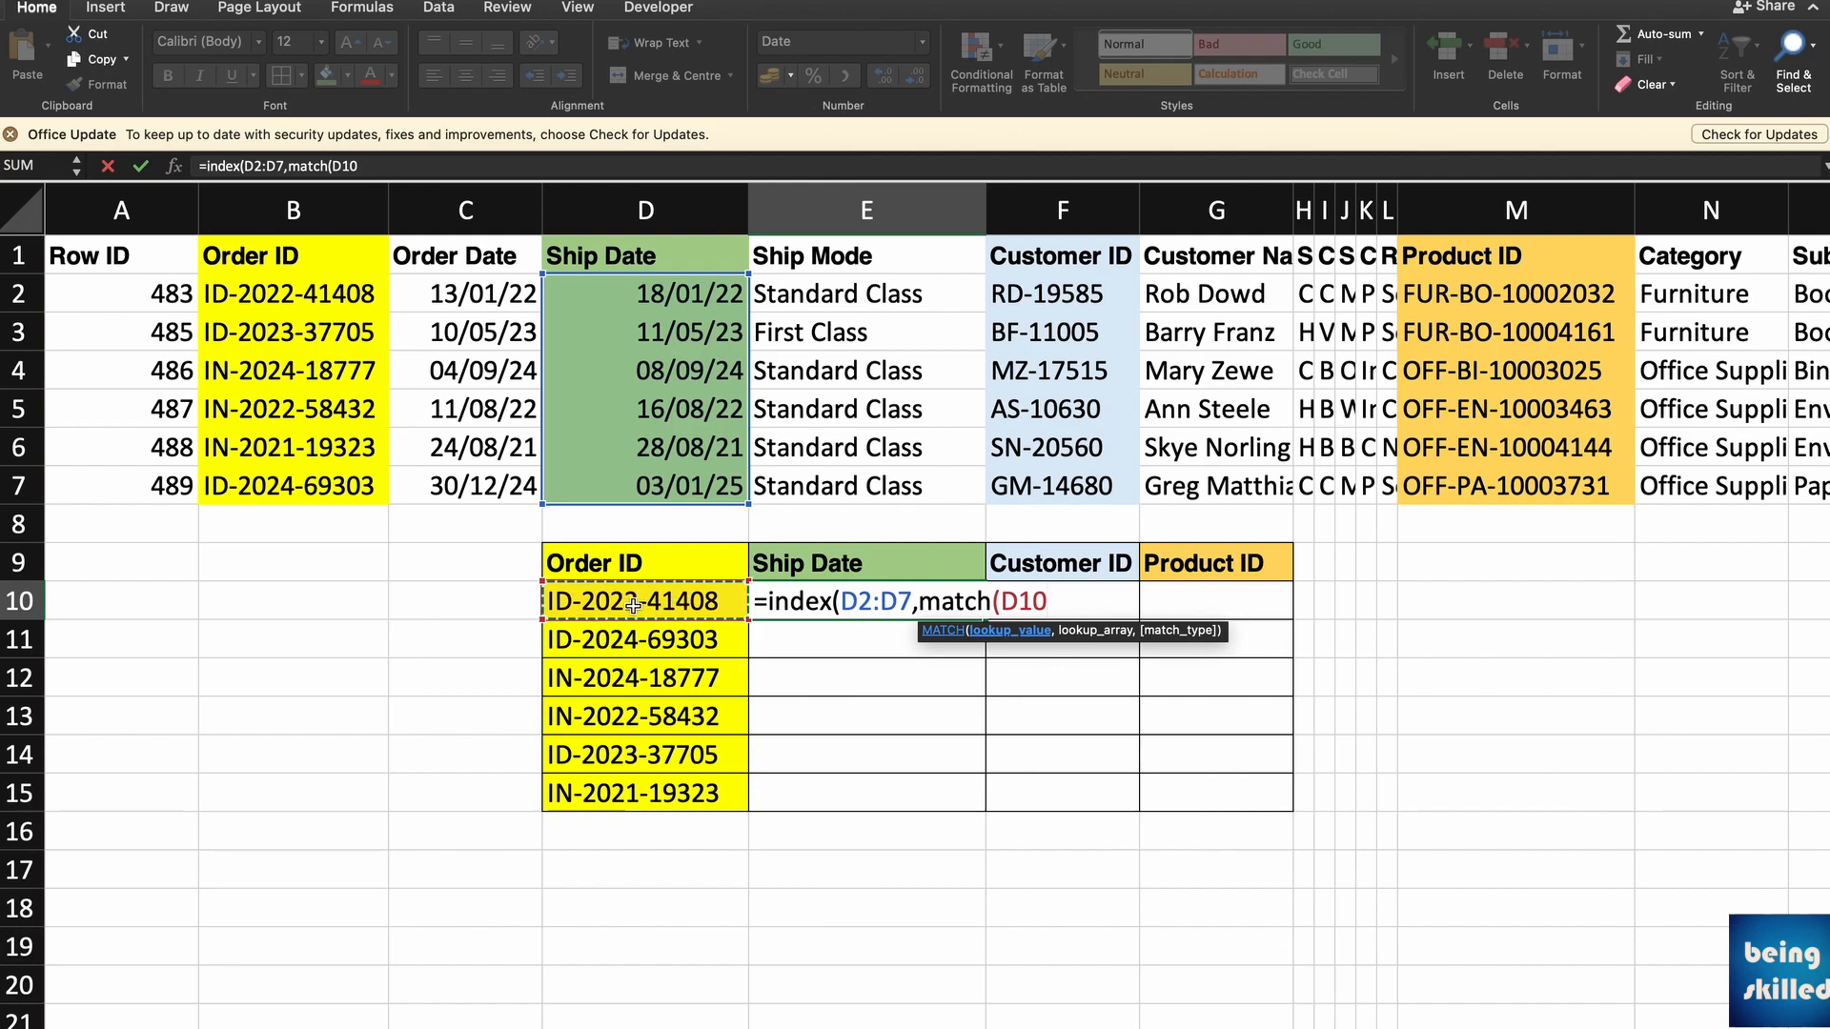
{"action": "type", "text": ","}
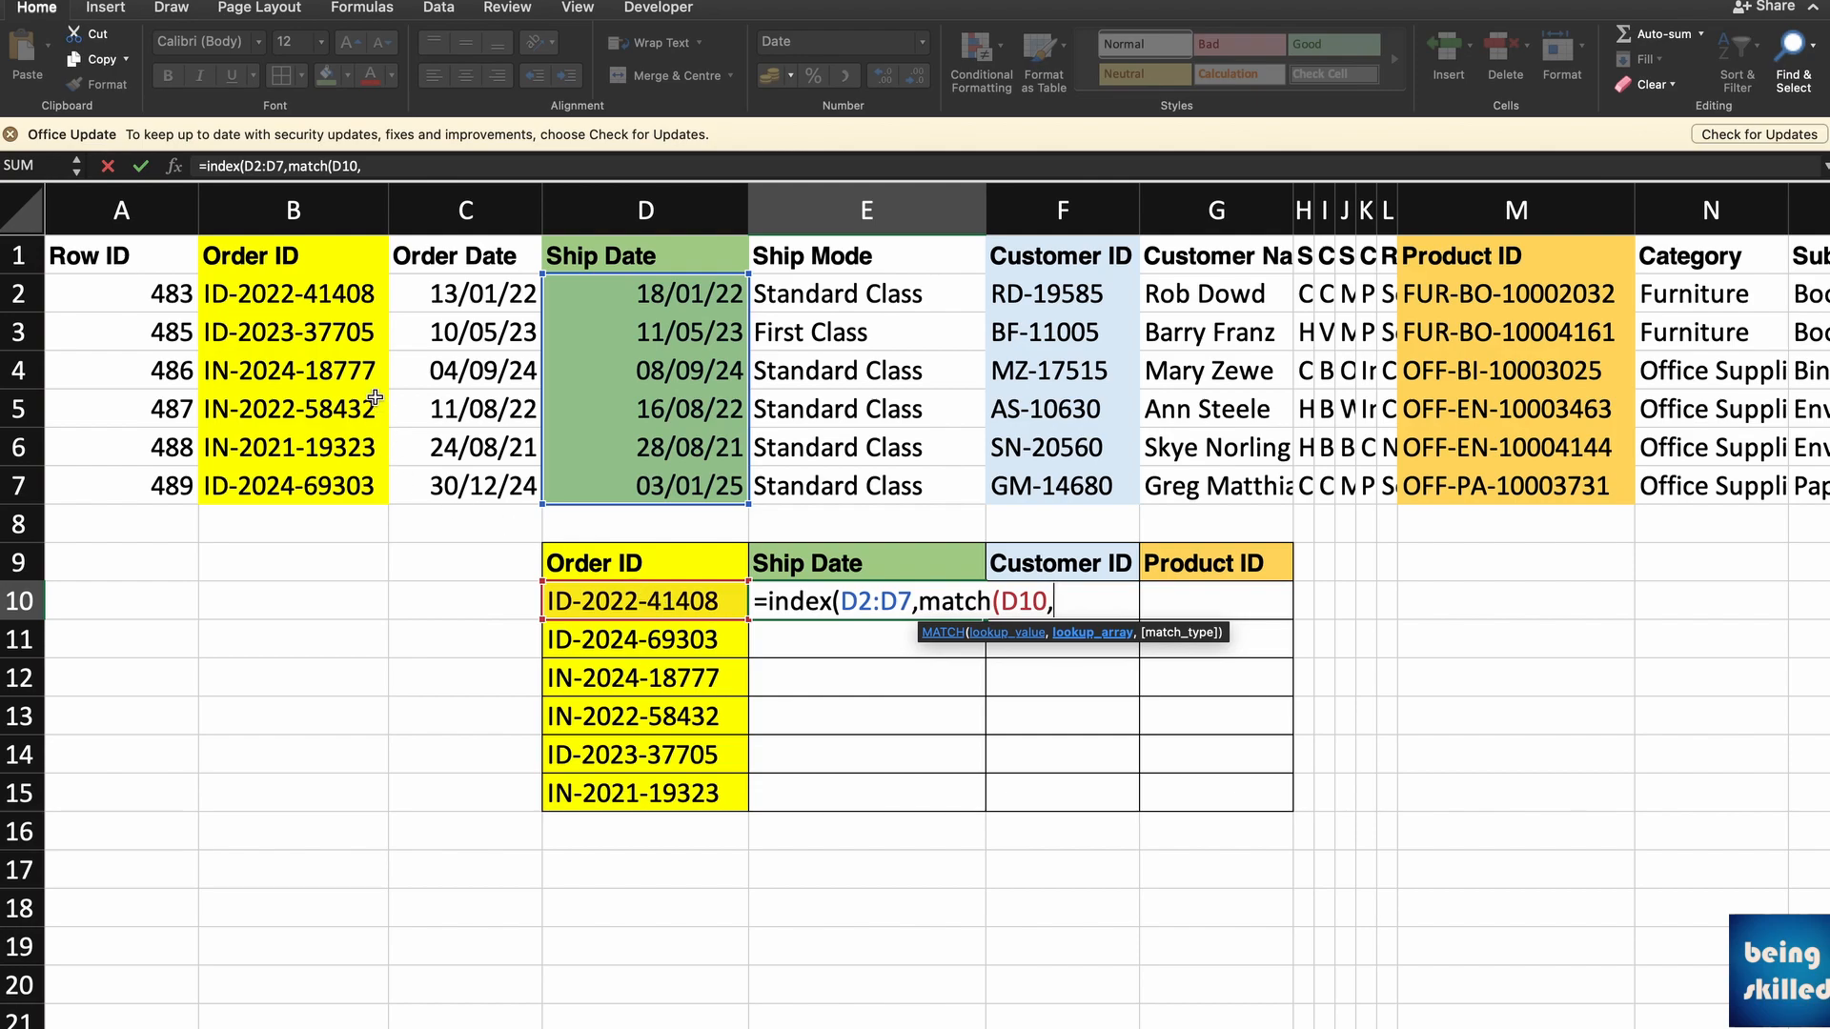
{"action": "left_click_drag", "start_coordinate": [338, 293], "coordinate": [352, 435]}
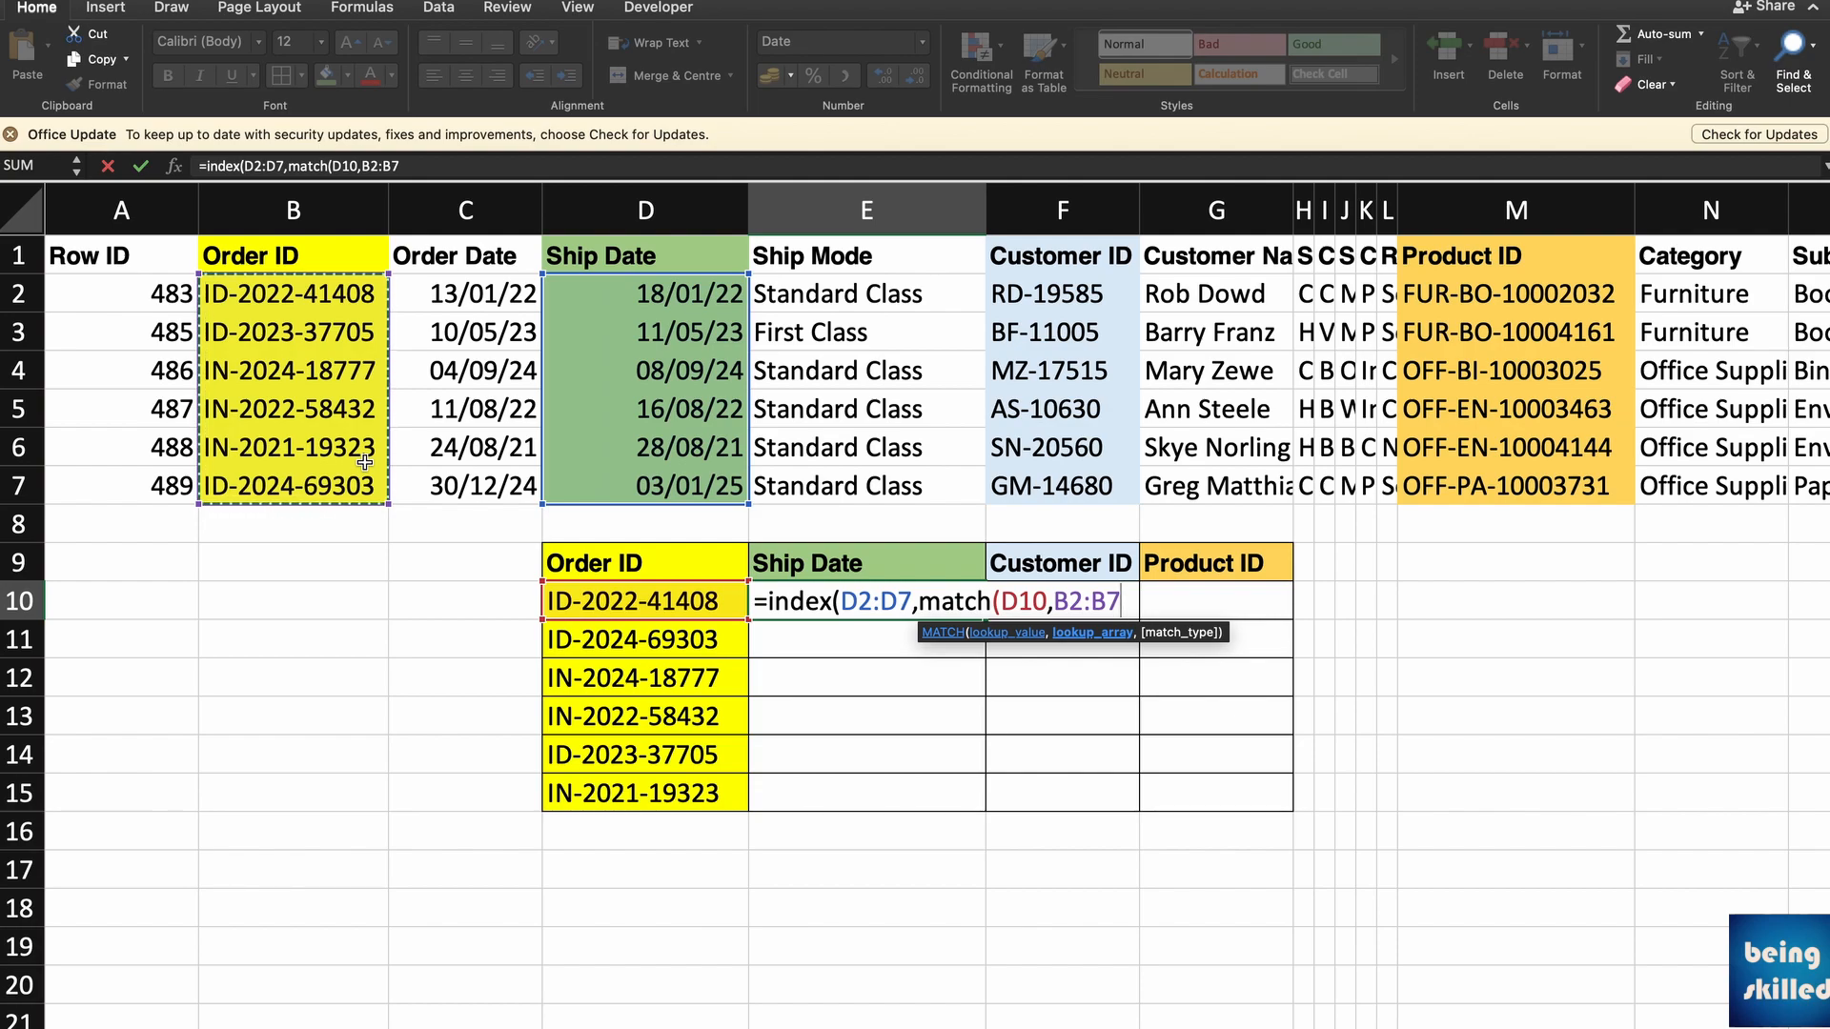
{"action": "type", "text": ",0"}
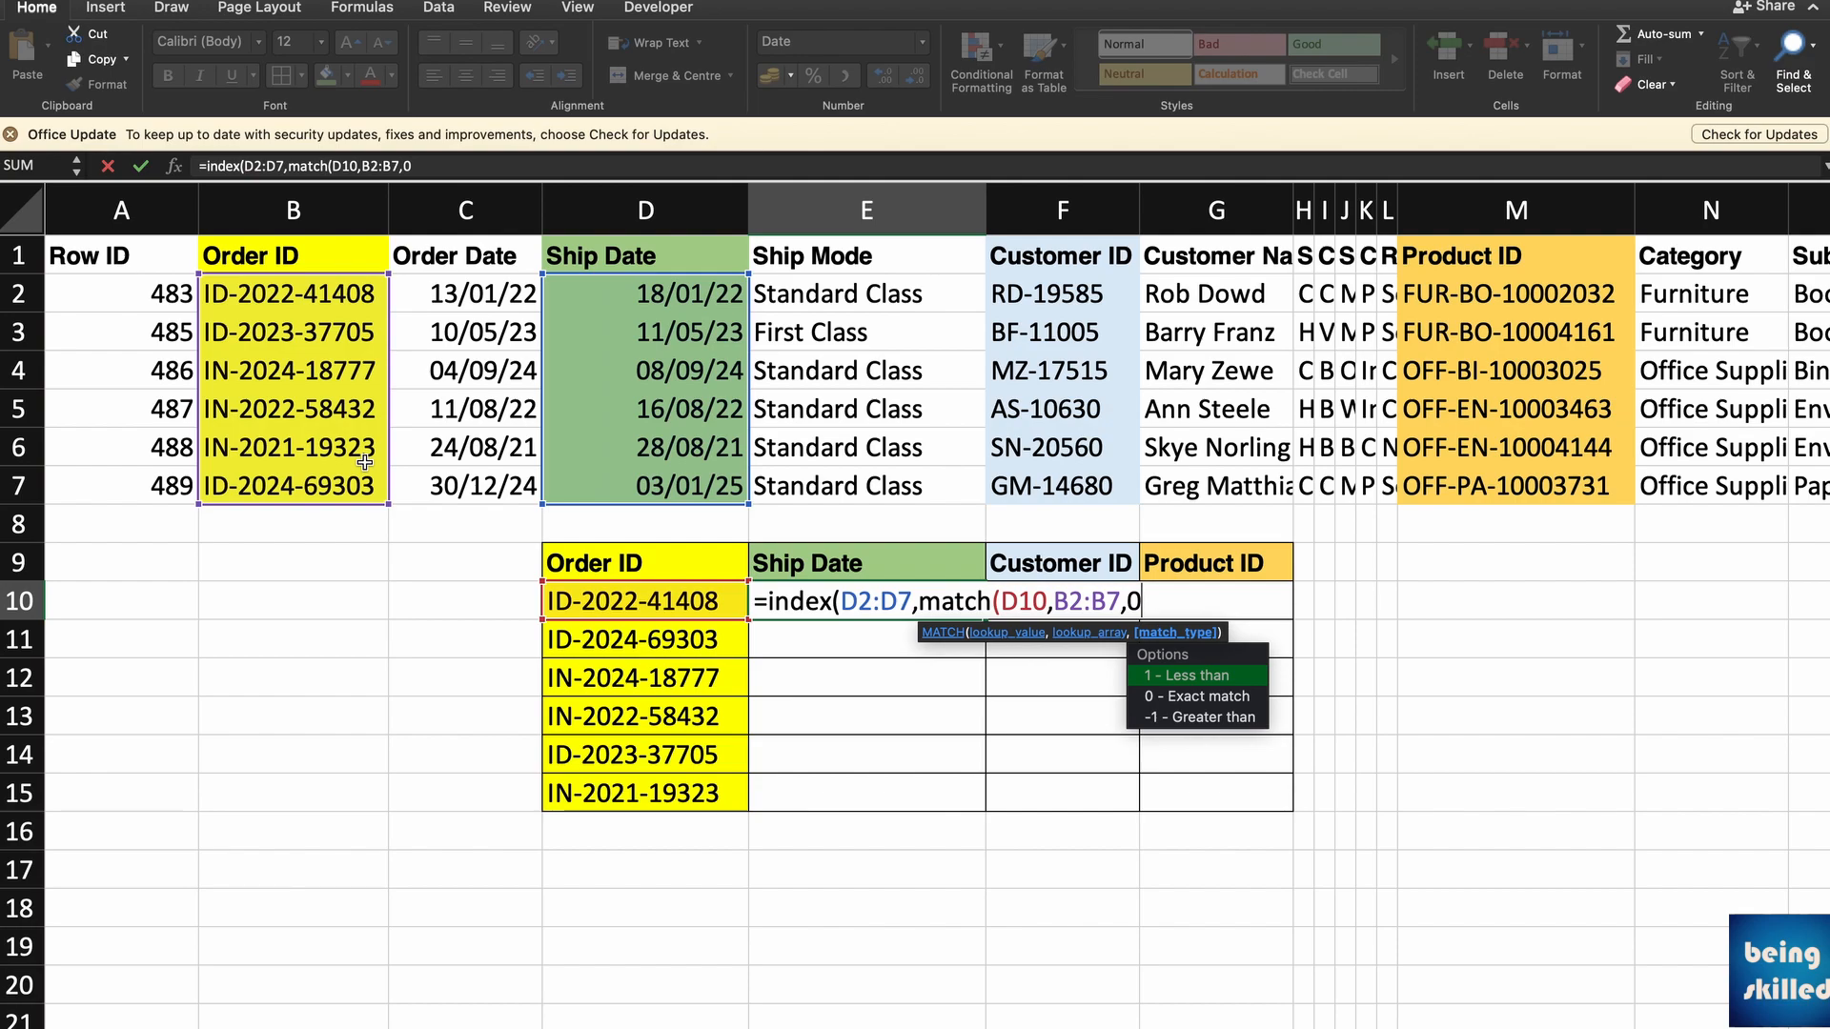
{"action": "type", "text": ")"}
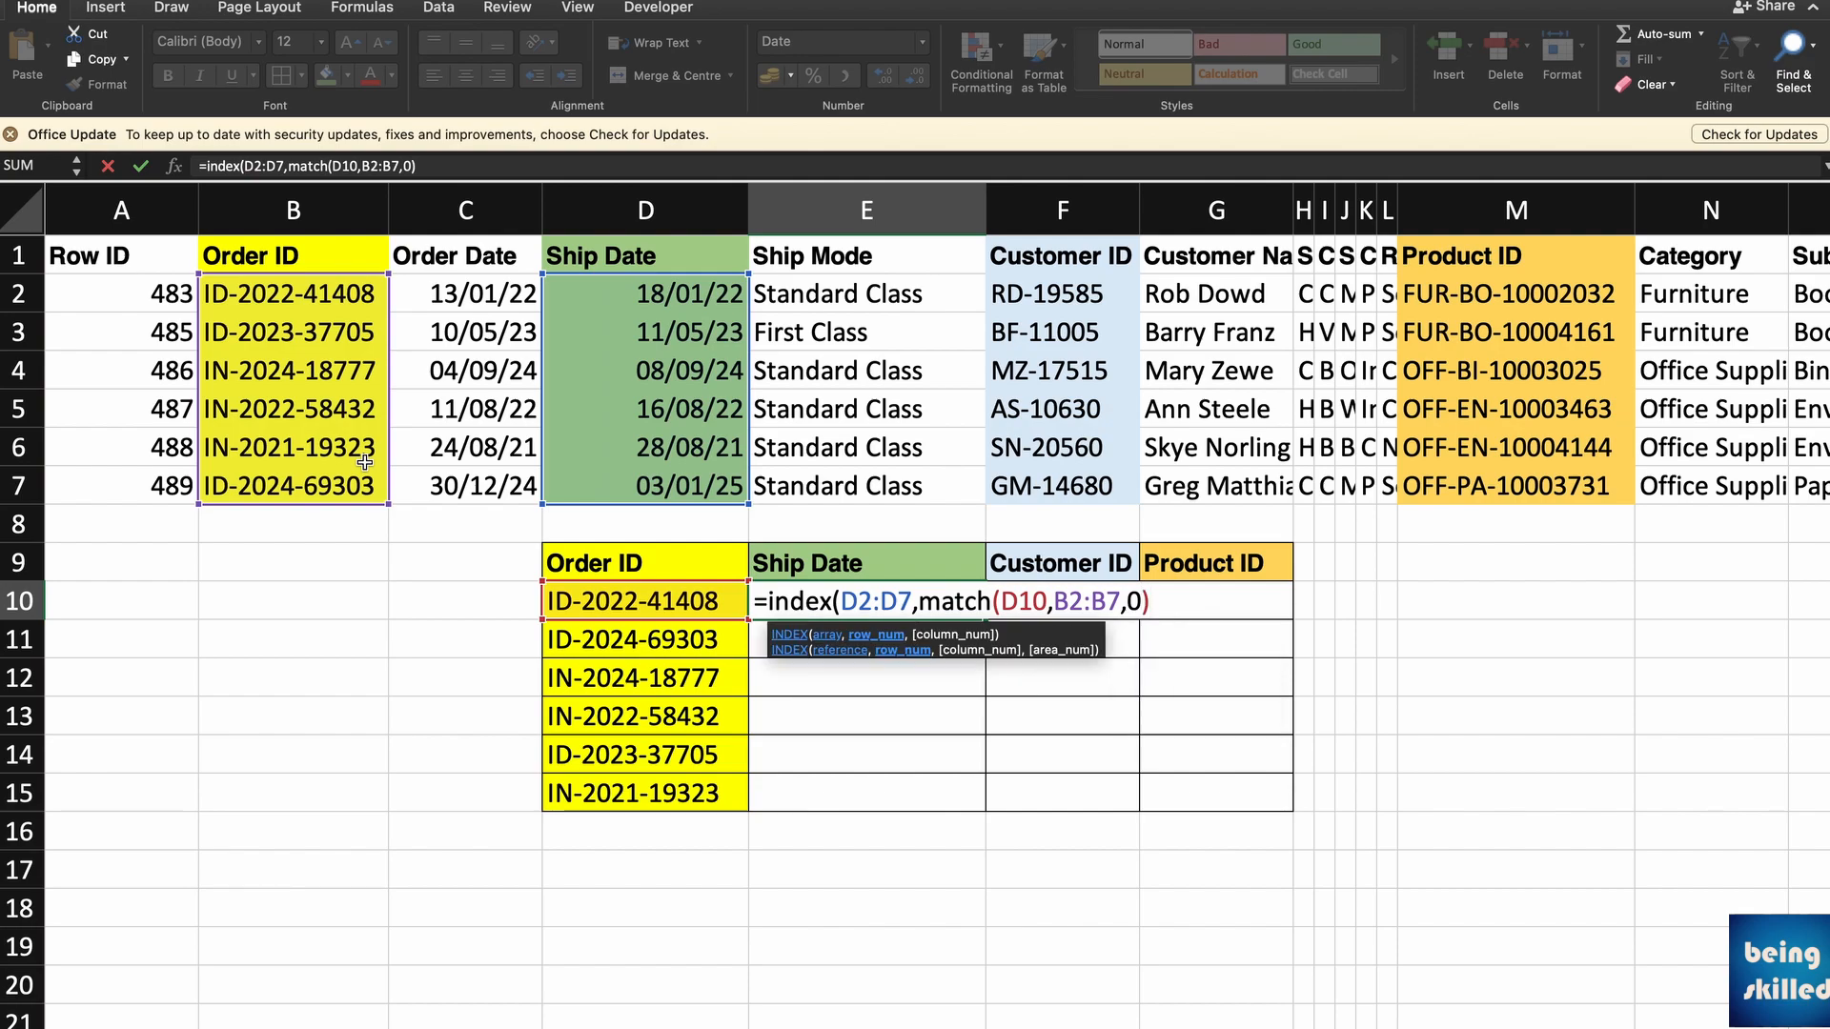
{"action": "type", "text": ")"}
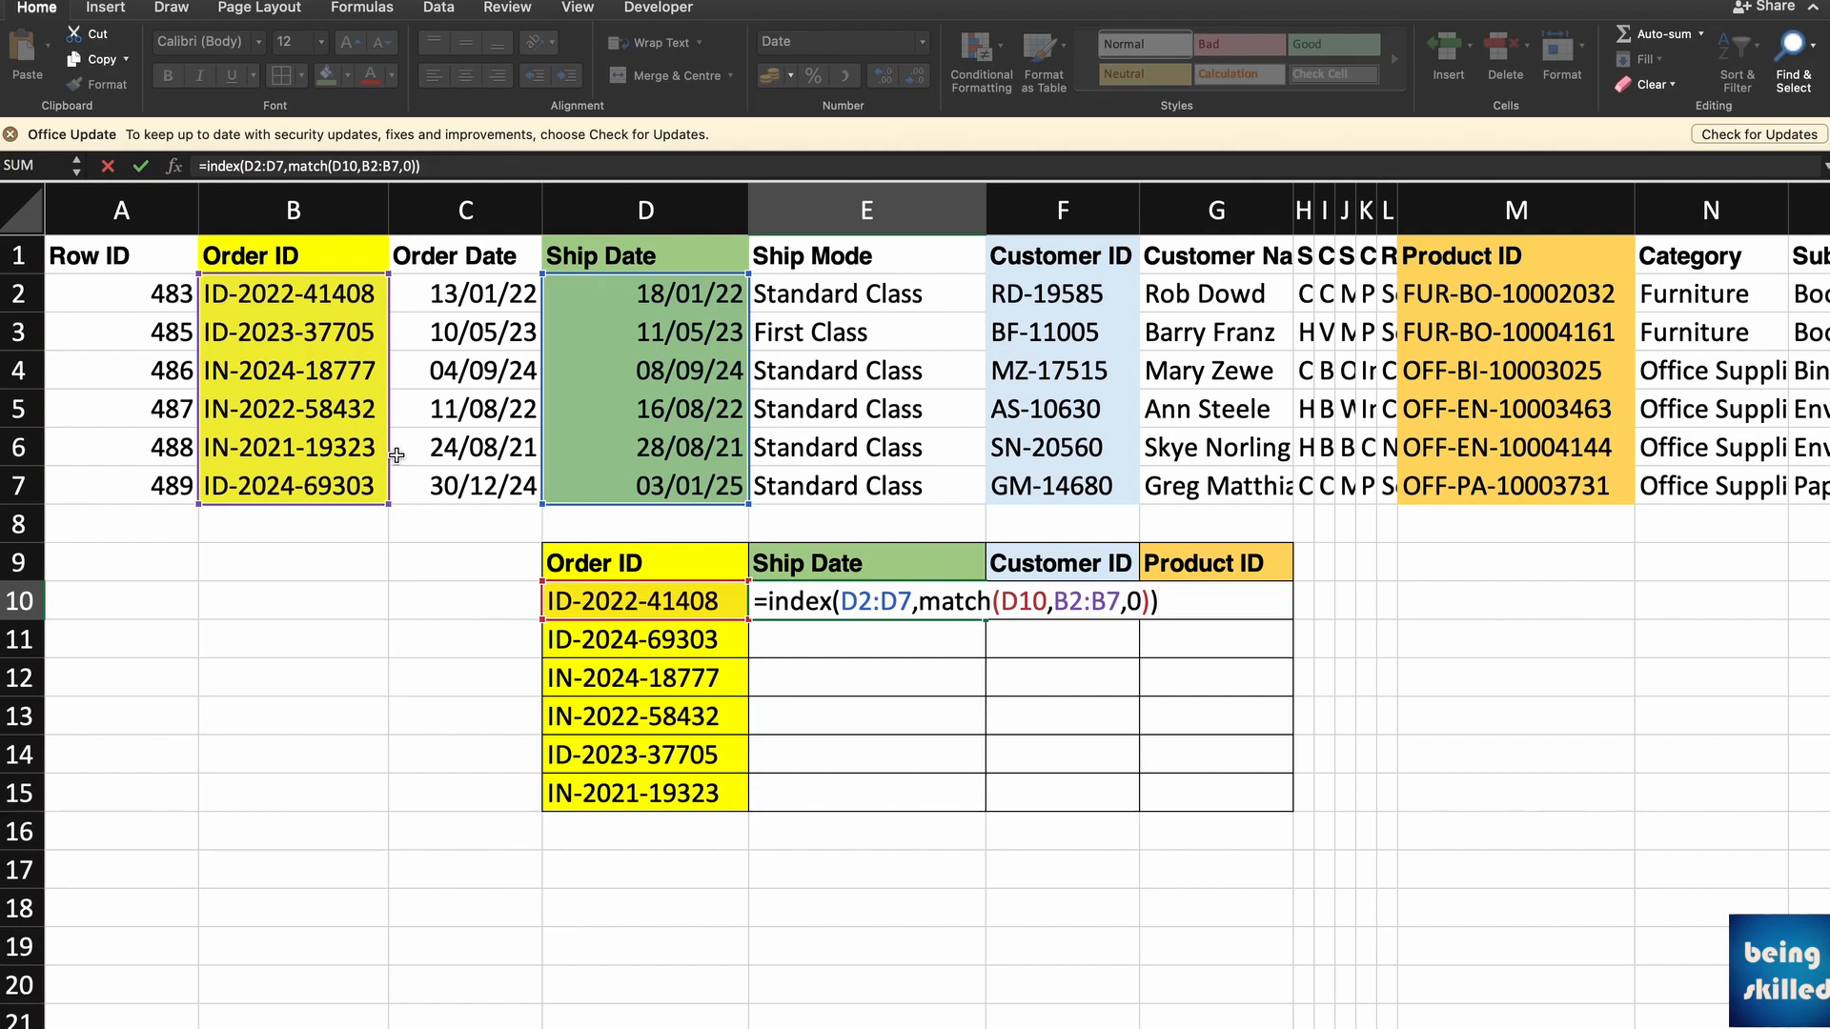
{"action": "key", "text": "Return"}
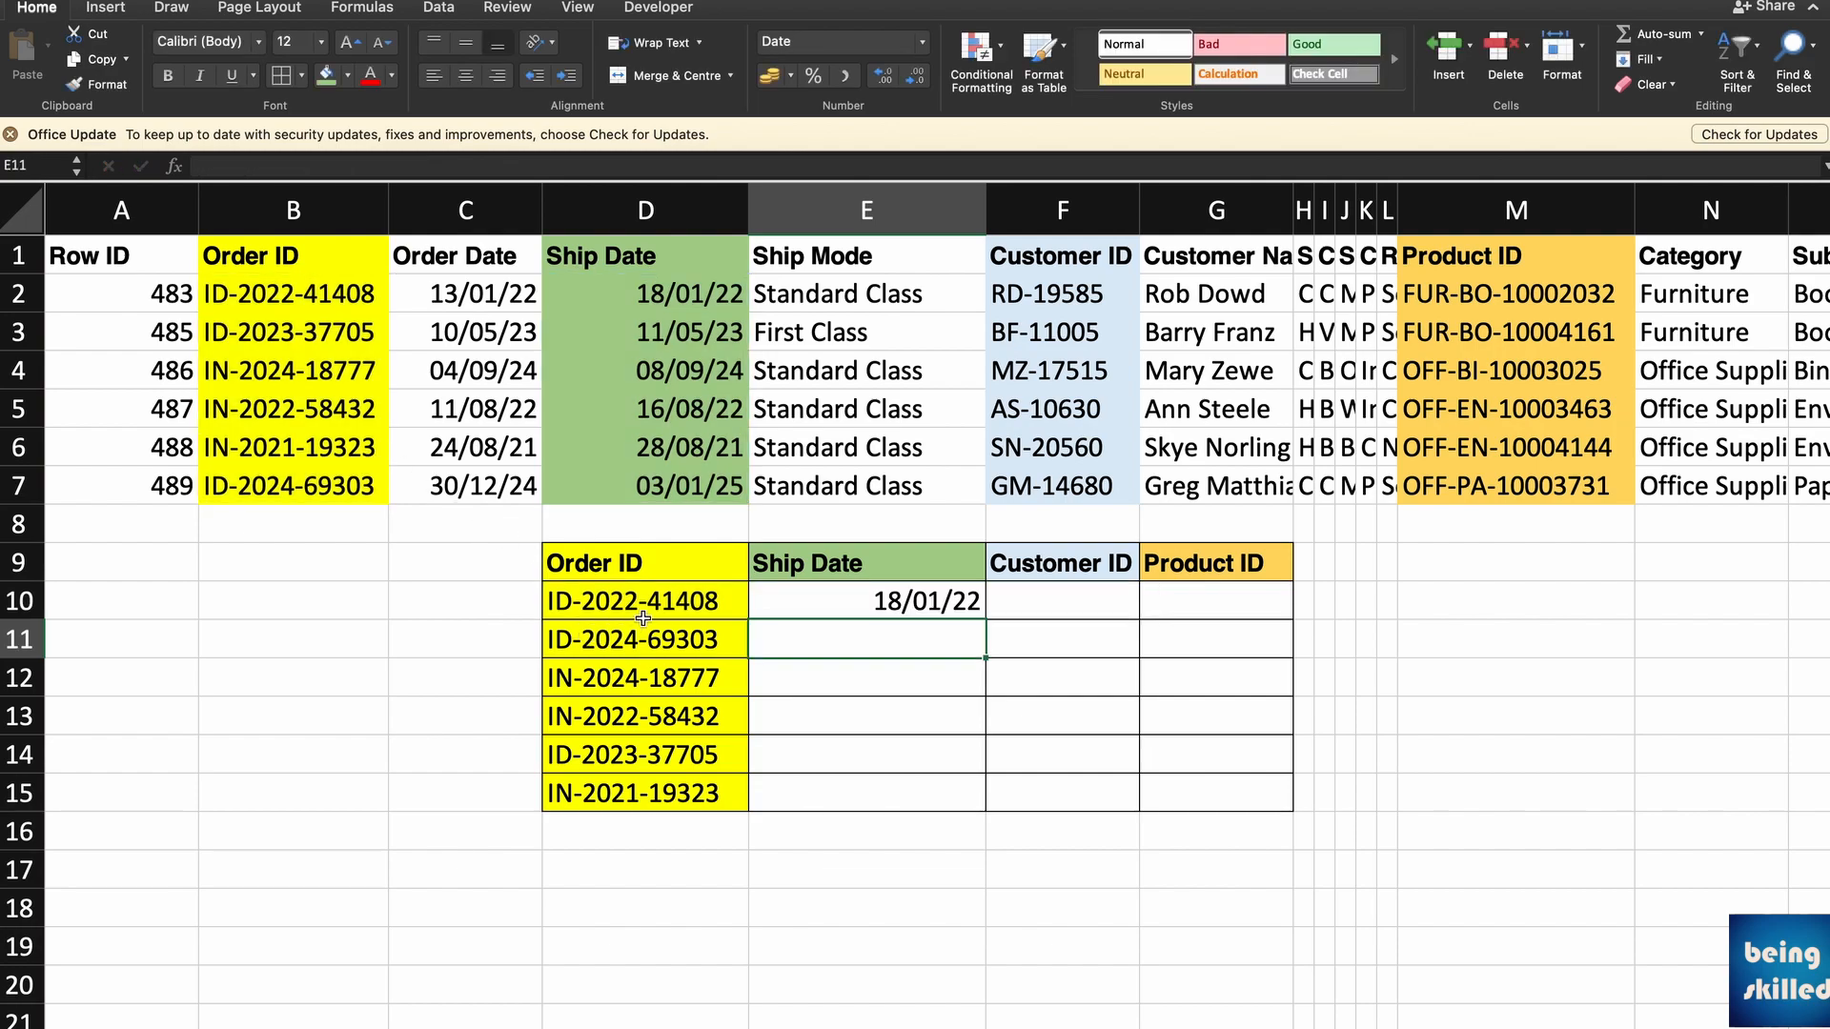
Try filling the E10 formula down to E11 and inspect the ranges in the copied formula.
{"action": "left_click", "coordinate": [712, 606]}
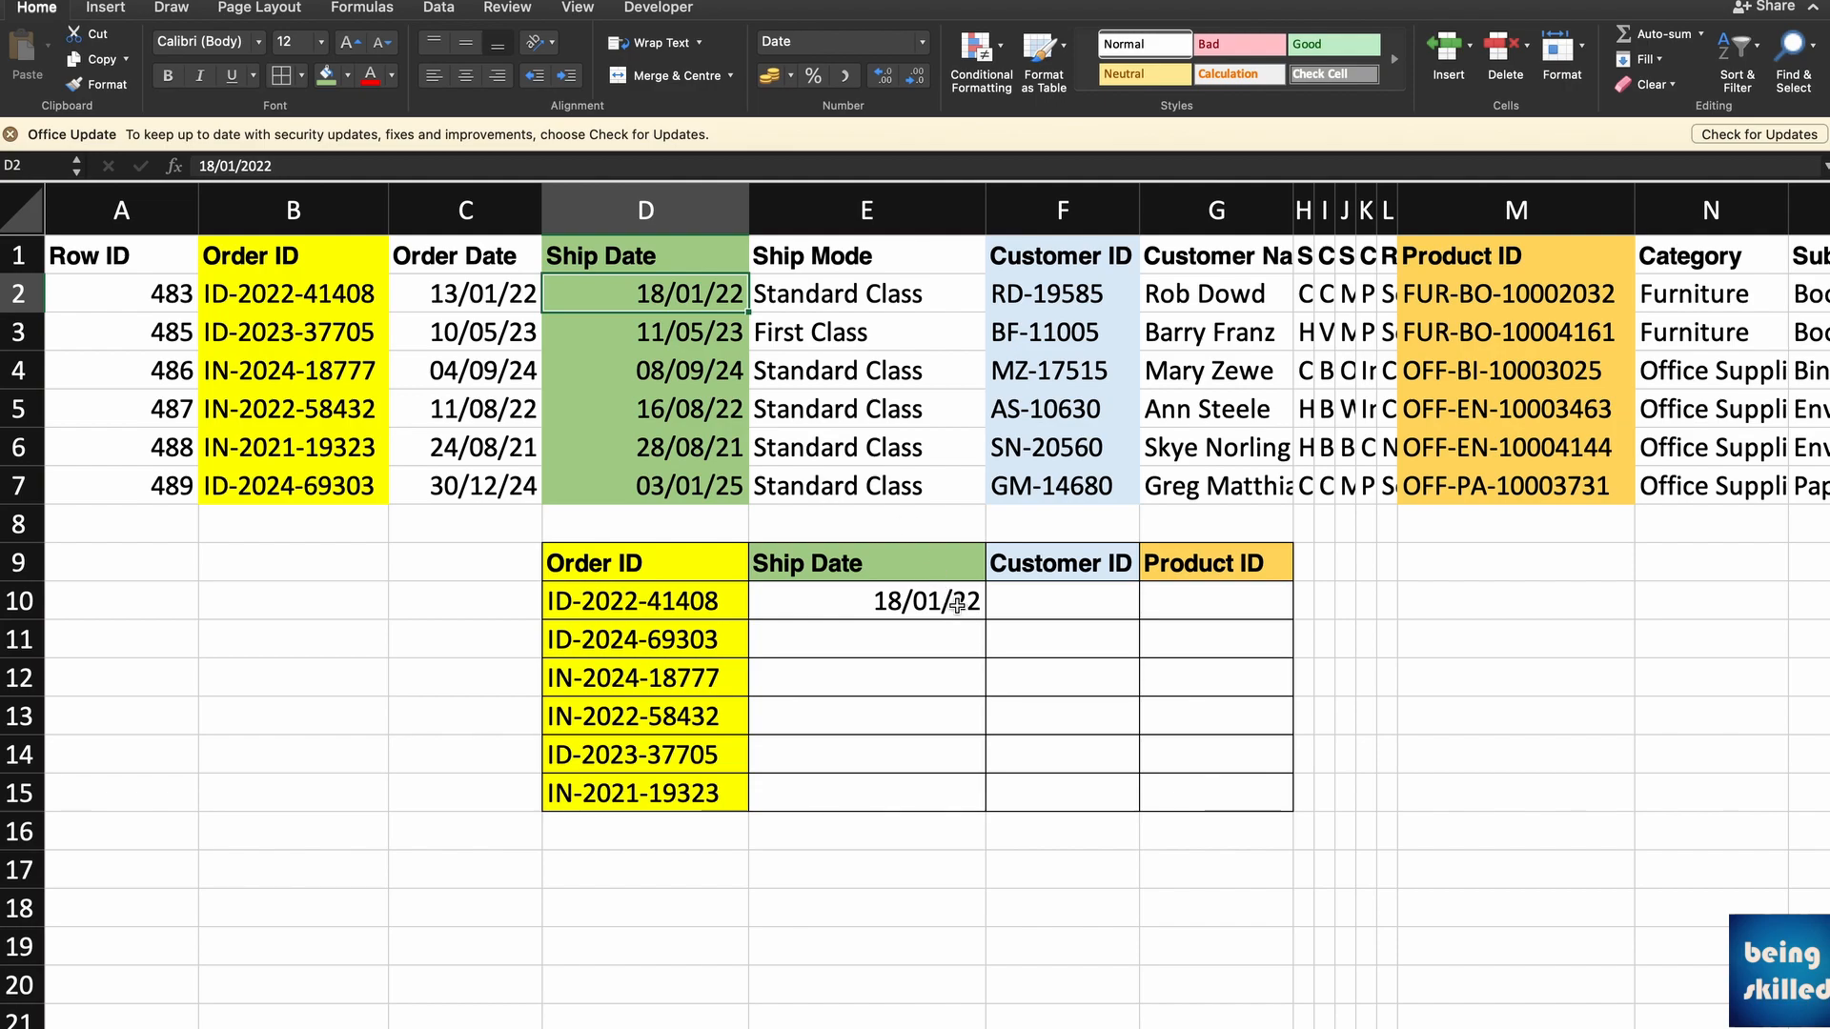
{"action": "left_click", "coordinate": [958, 603]}
{"action": "double_click", "coordinate": [958, 604]}
{"action": "key", "text": "Escape"}
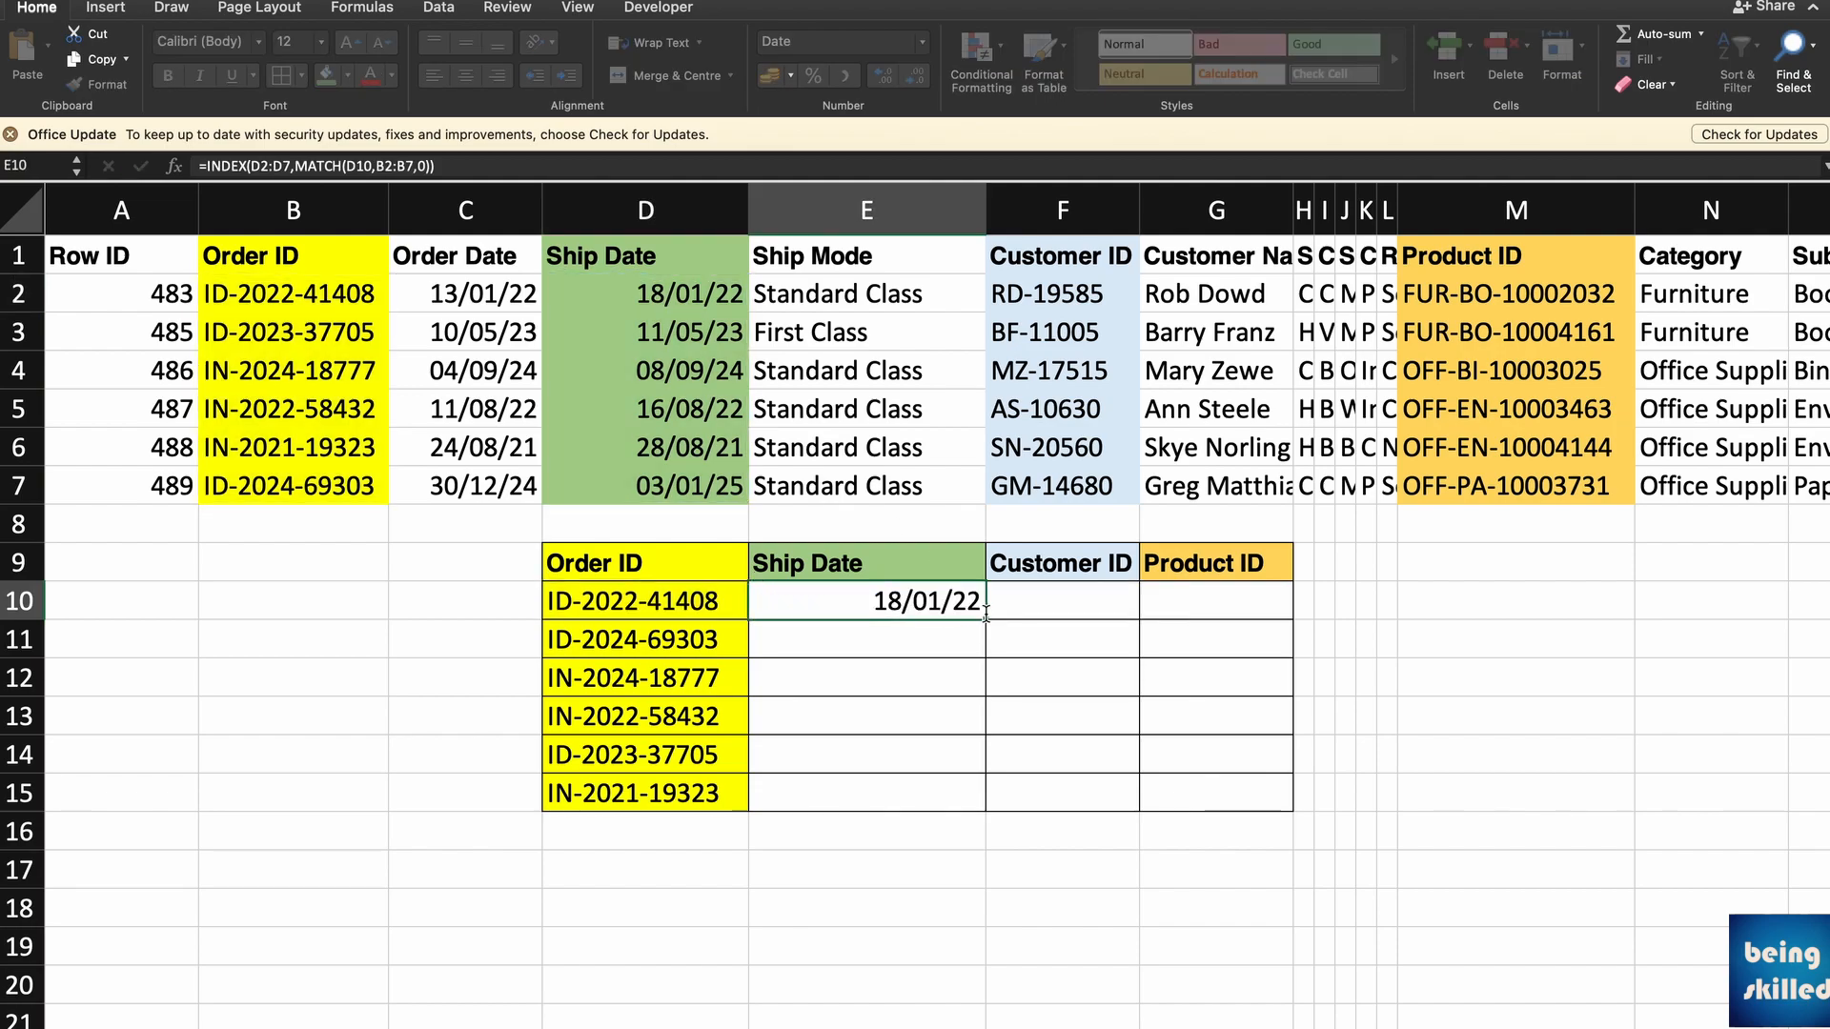
{"action": "left_click_drag", "start_coordinate": [984, 619], "coordinate": [949, 647]}
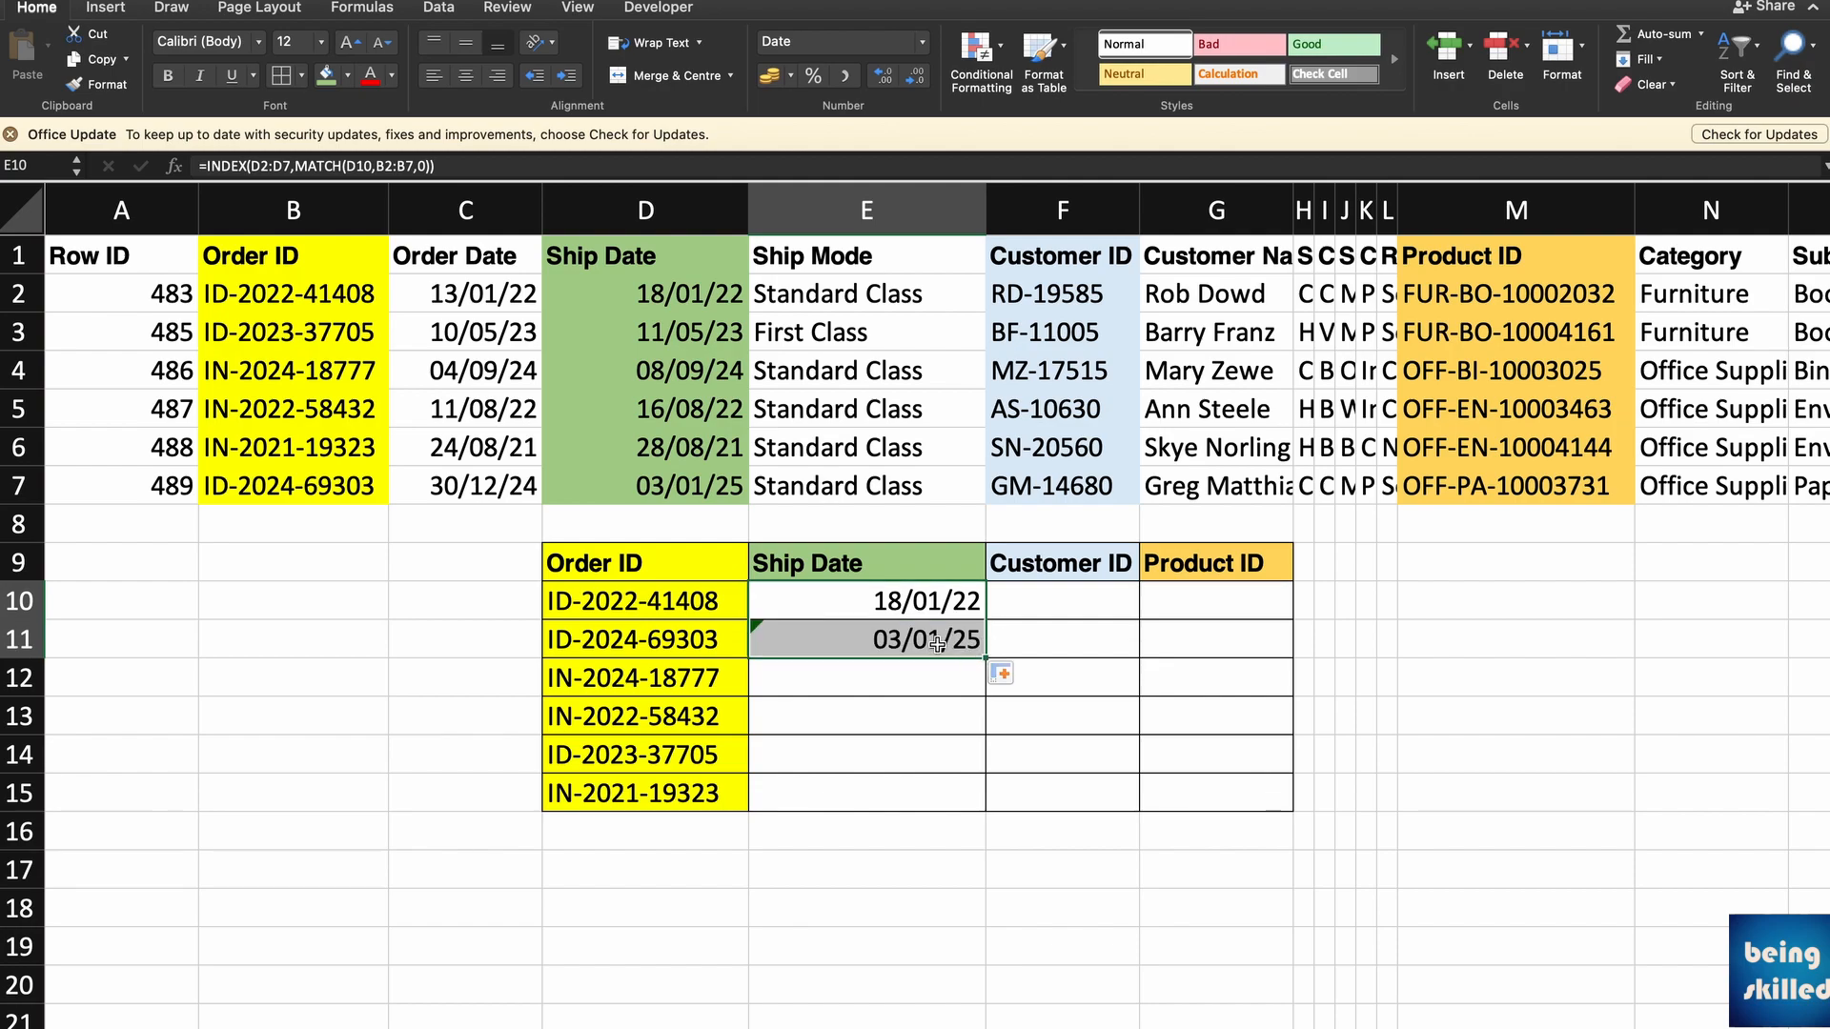
{"action": "double_click", "coordinate": [938, 645]}
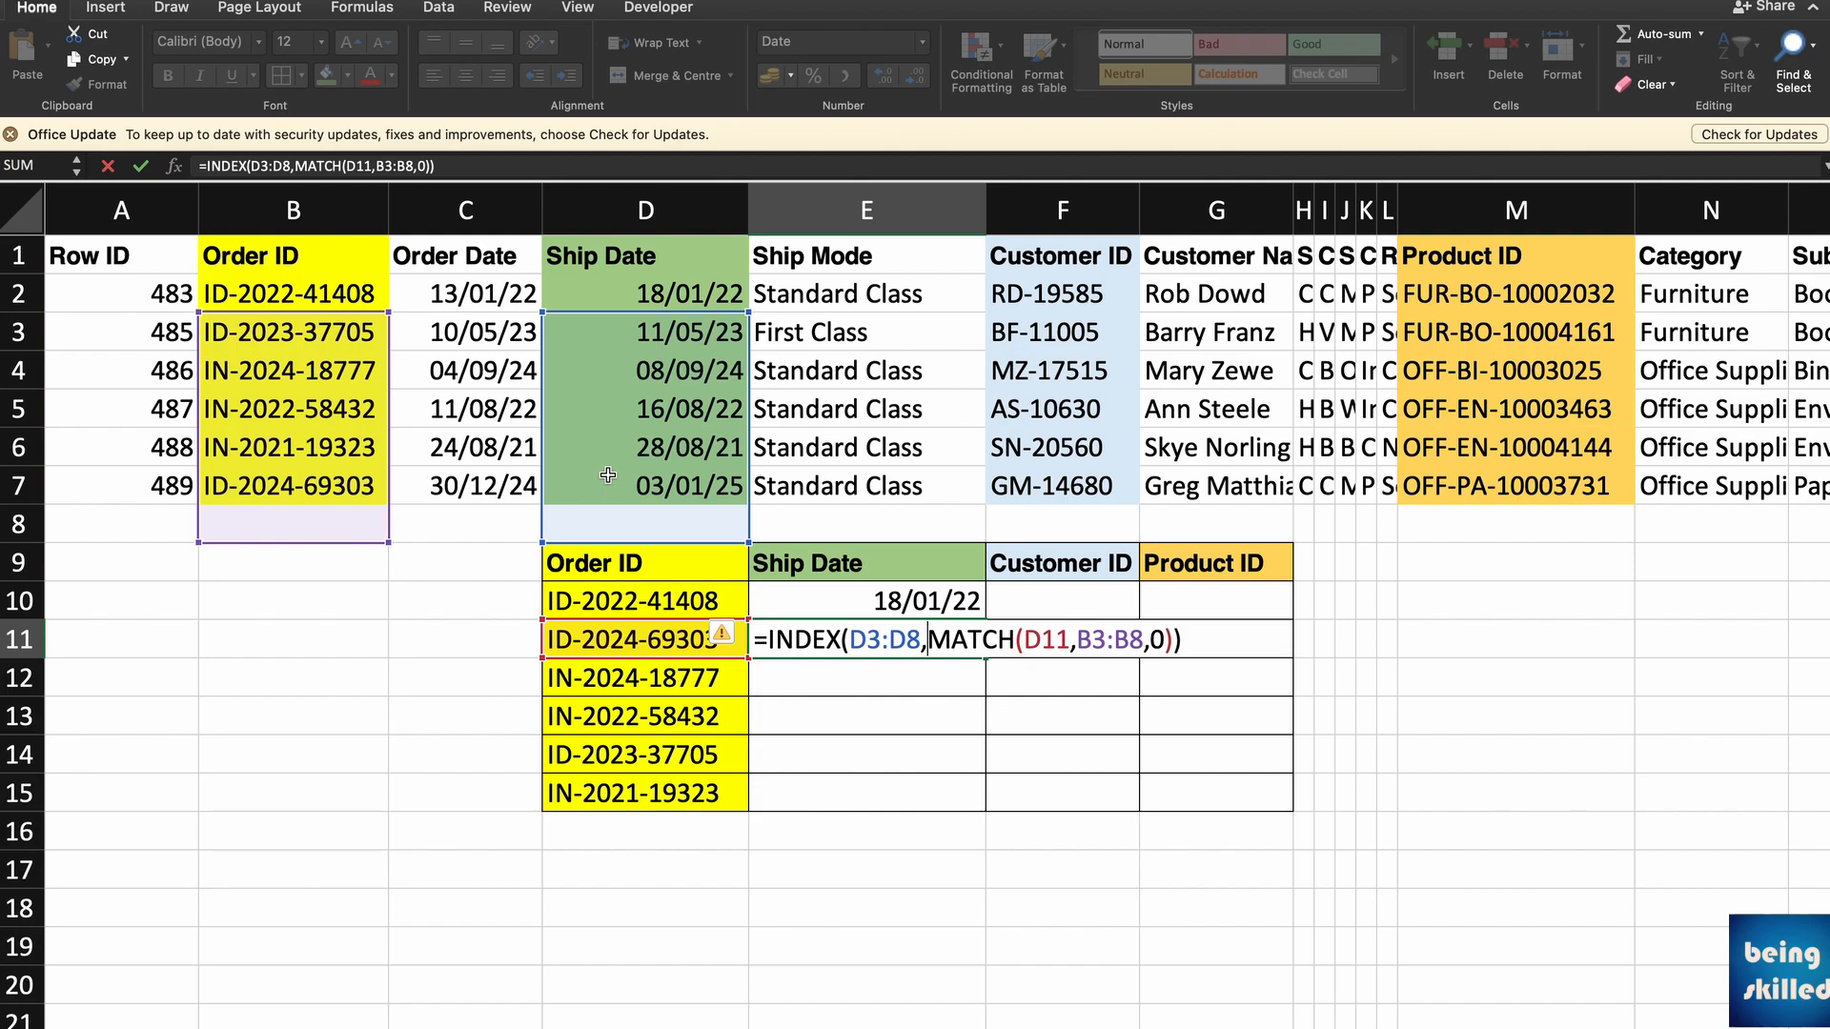
Make the INDEX array in the E10 formula absolute as $D$2:$D$7.
{"action": "left_click", "coordinate": [906, 597]}
{"action": "double_click", "coordinate": [908, 600]}
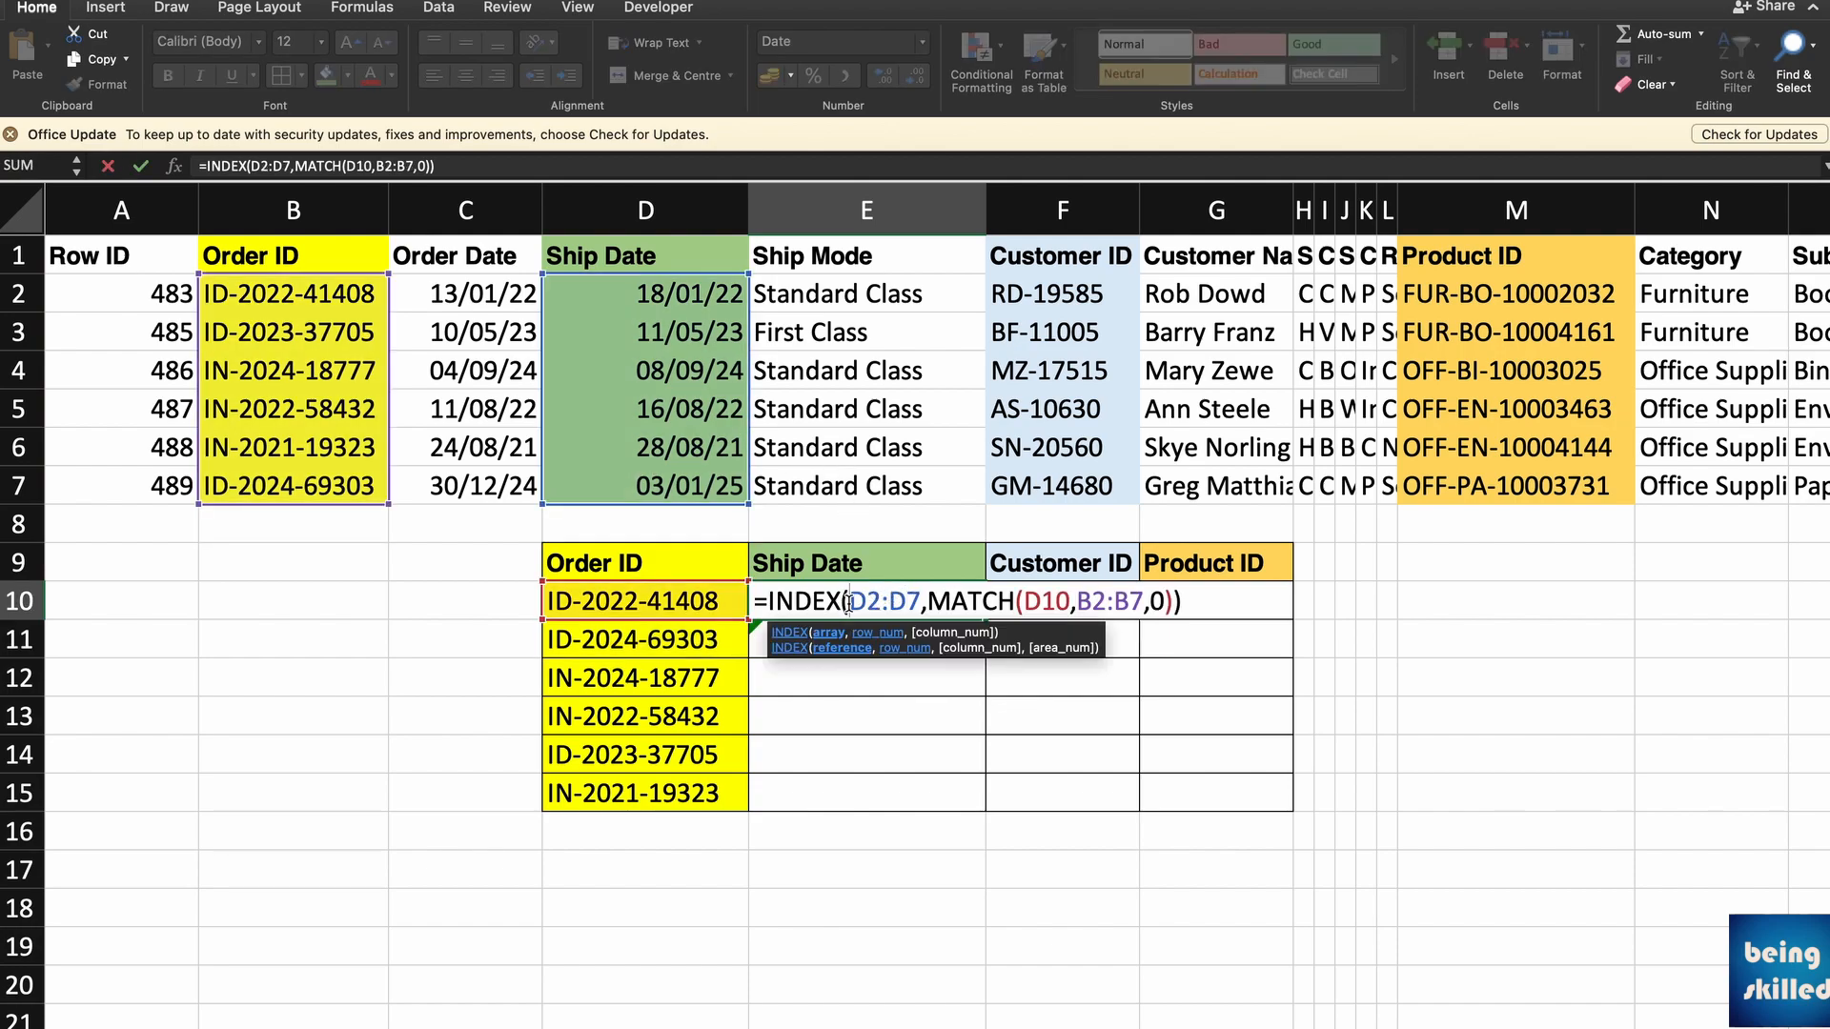
{"action": "type", "text": "$"}
{"action": "key", "text": "Right"}
{"action": "type", "text": "$"}
{"action": "key", "text": "Right"}
{"action": "type", "text": "$"}
{"action": "key", "text": "Right"}
{"action": "type", "text": "$"}
{"action": "key", "text": "Right"}
{"action": "key", "text": "Right"}
{"action": "key", "text": "Right"}
{"action": "key", "text": "Right"}
{"action": "key", "text": "Right"}
{"action": "key", "text": "Right"}
{"action": "key", "text": "Right"}
{"action": "key", "text": "Right"}
{"action": "key", "text": "Right"}
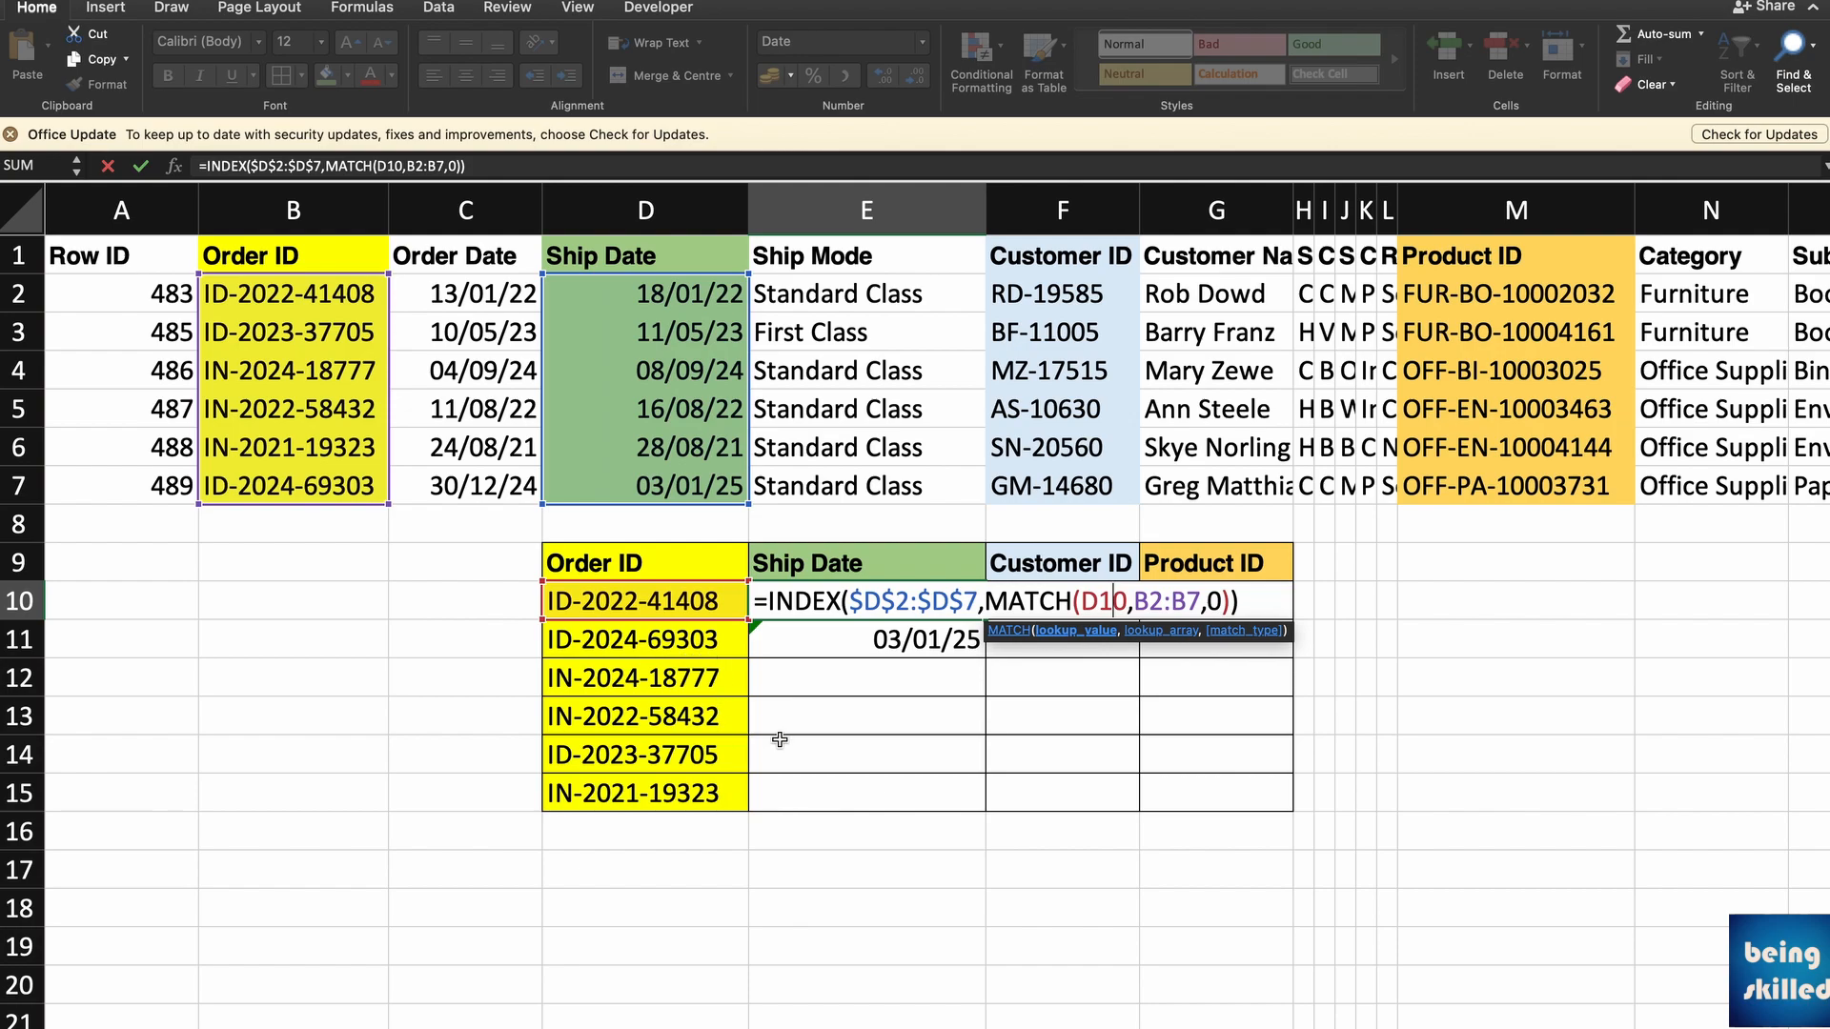
Make the MATCH lookup array in the E10 formula absolute as $B$2:$B$7 and commit the formula.
{"action": "left_click", "coordinate": [1134, 600]}
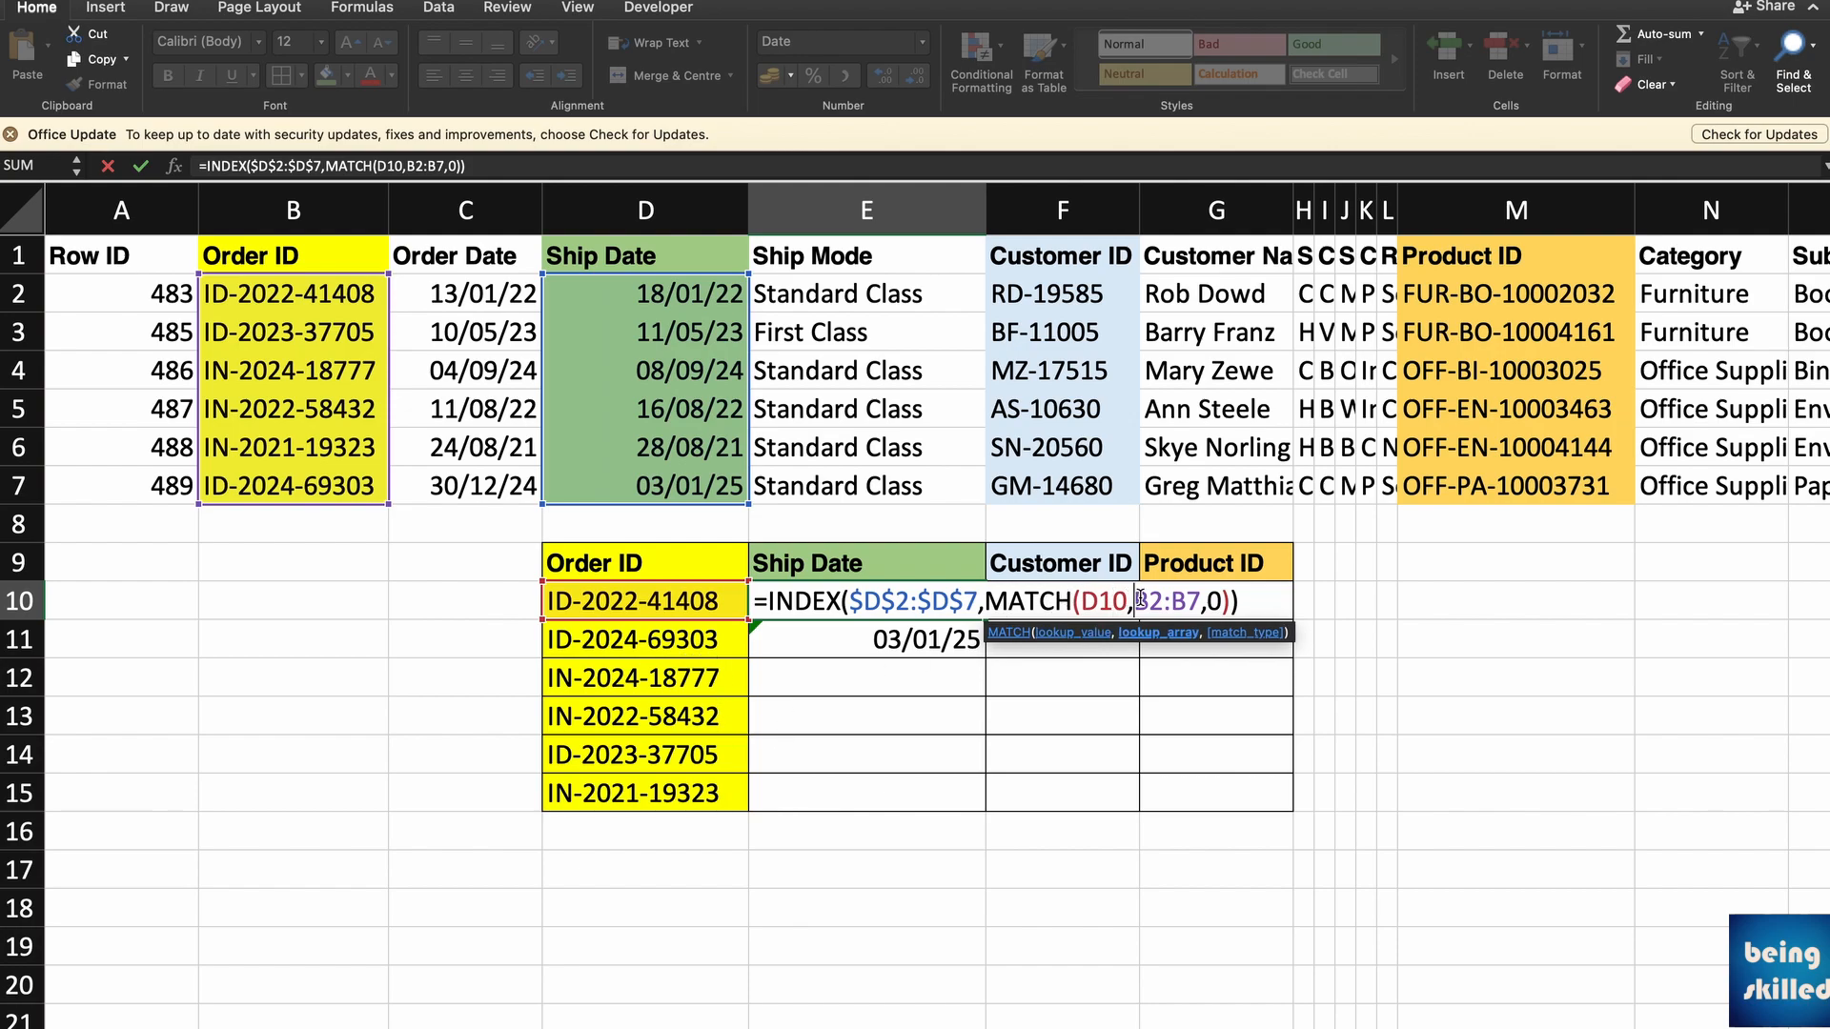
{"action": "type", "text": "$"}
{"action": "key", "text": "Right"}
{"action": "type", "text": "$"}
{"action": "key", "text": "Right"}
{"action": "key", "text": "Right"}
{"action": "type", "text": "$"}
{"action": "key", "text": "Right"}
{"action": "type", "text": "$"}
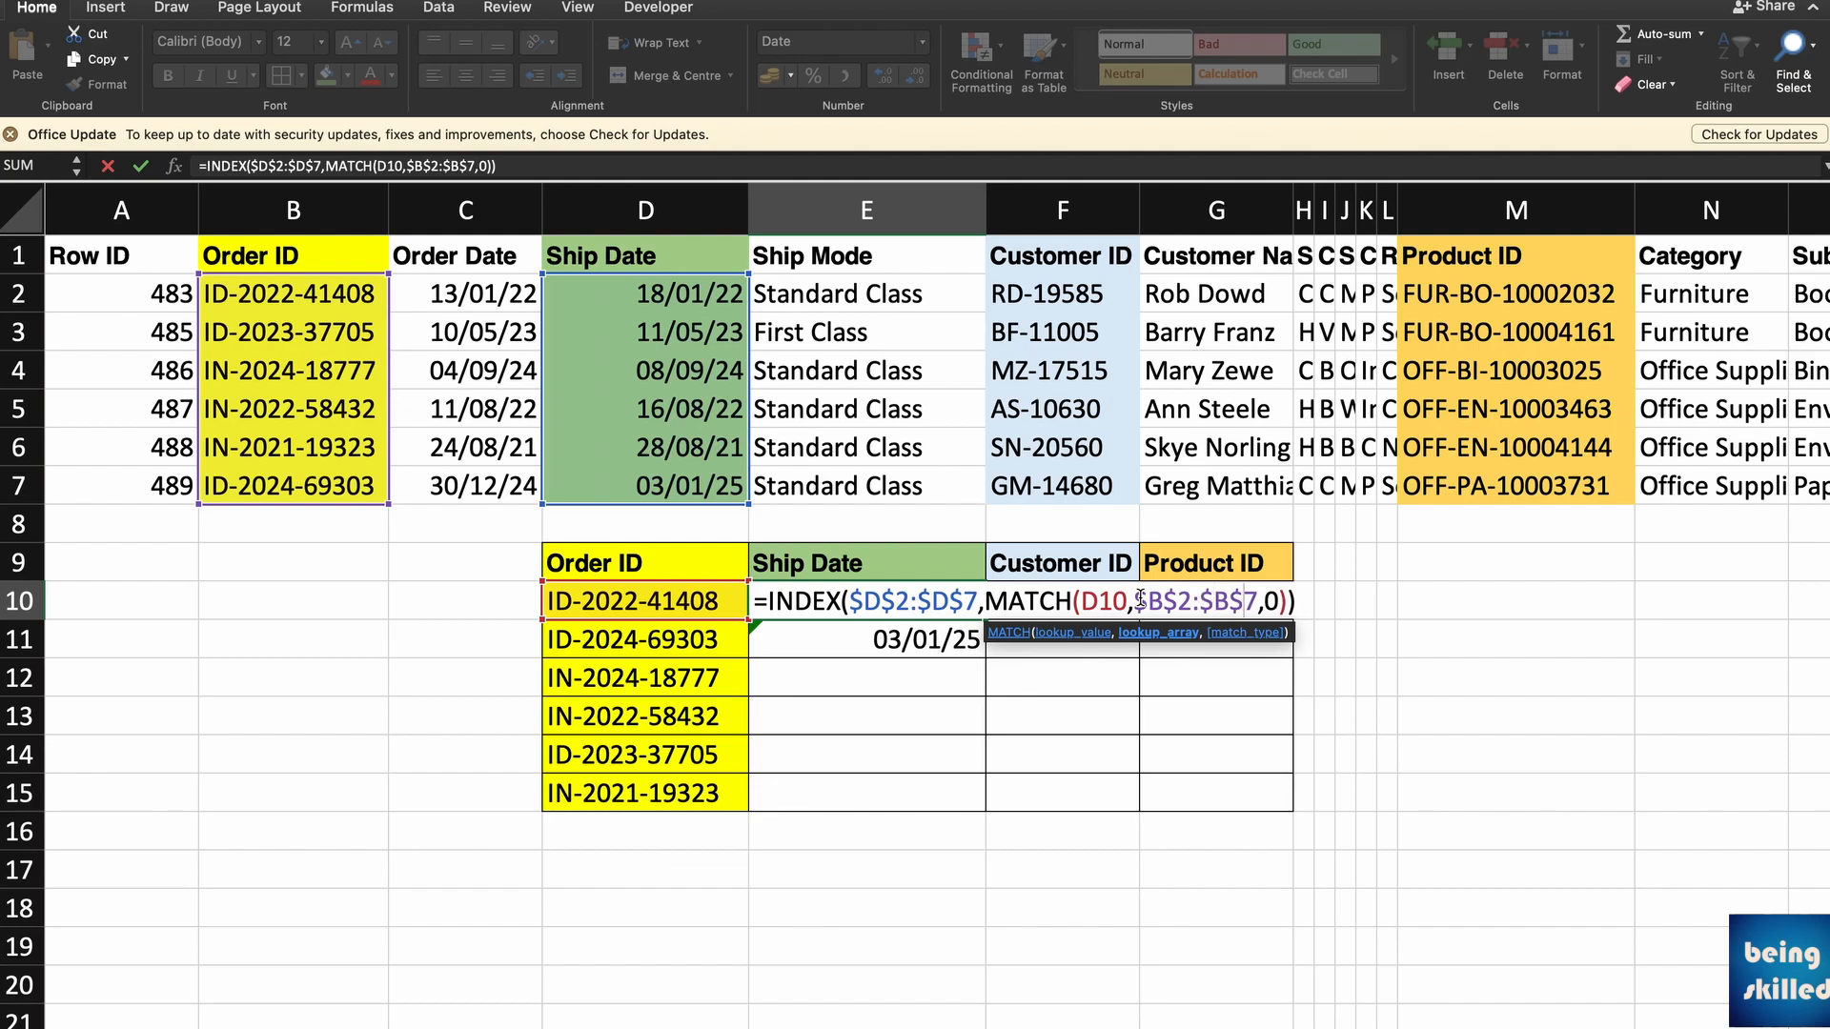
{"action": "key", "text": "ctrl+Return"}
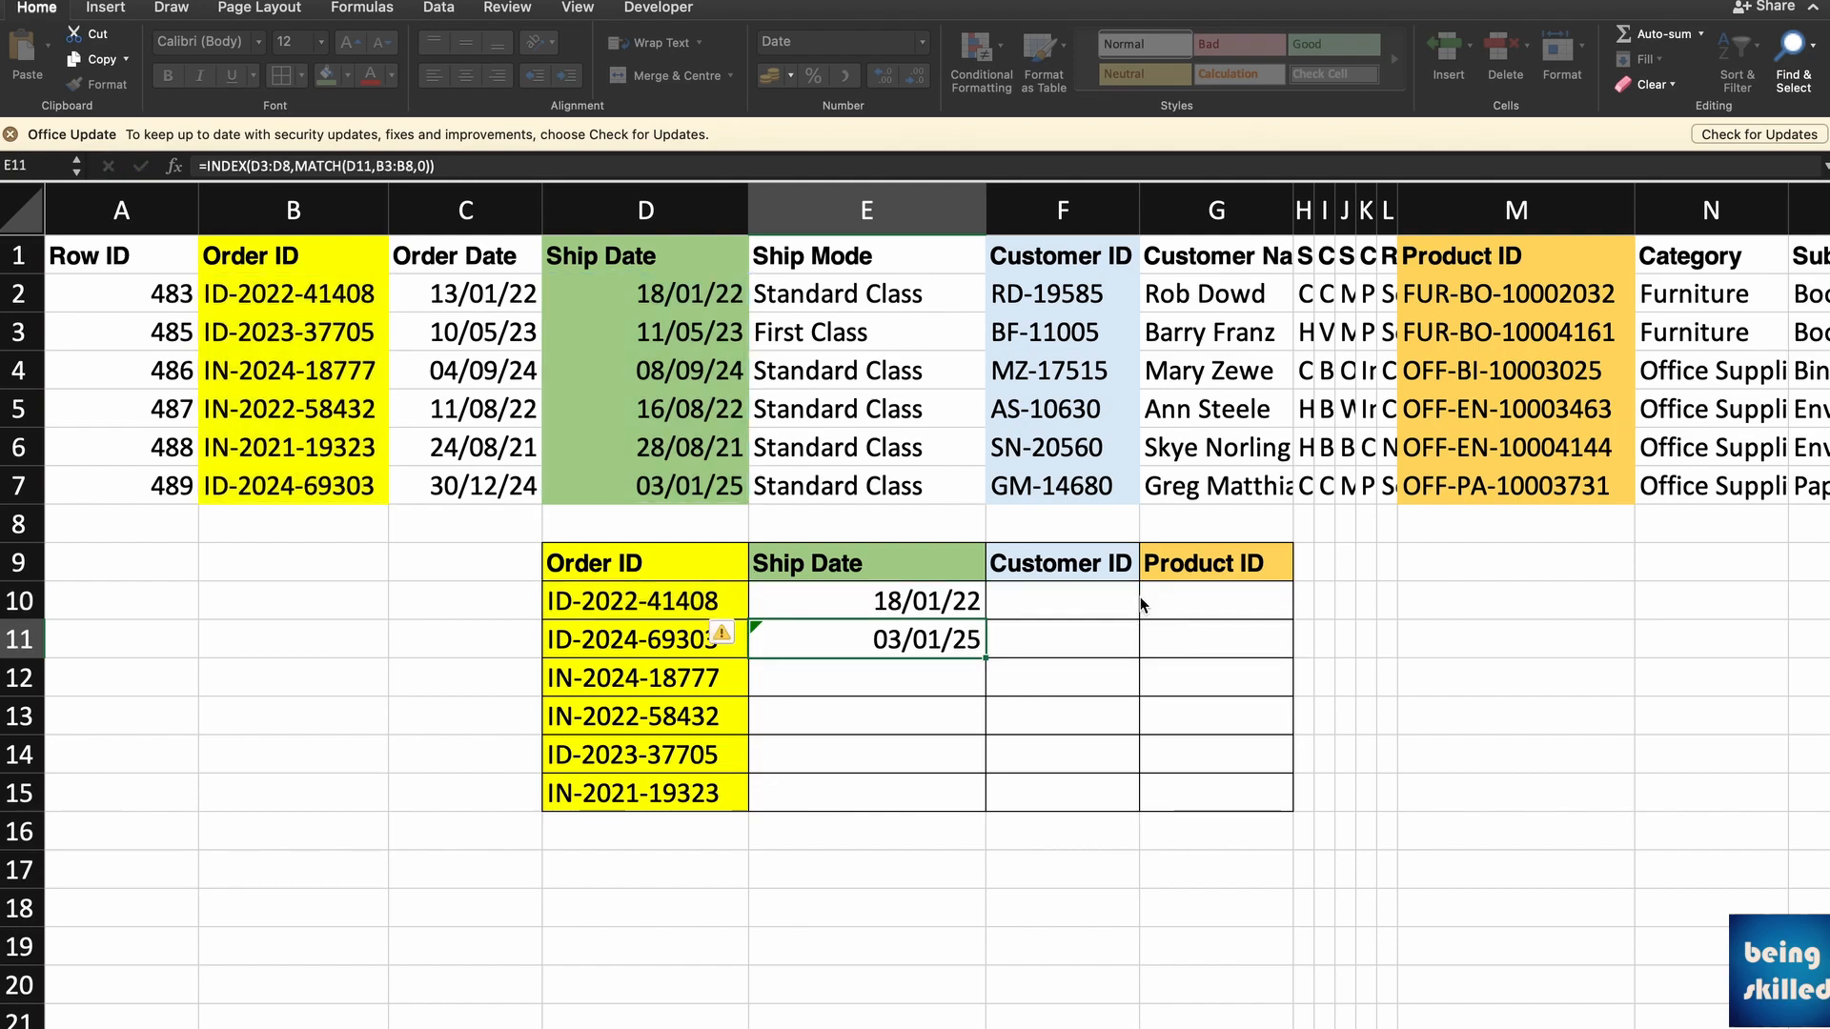
Fill the E10 formula down through E15 and compare the ship date in E14 with source row 3.
{"action": "left_click_drag", "start_coordinate": [986, 620], "coordinate": [986, 810]}
{"action": "left_click", "coordinate": [938, 667]}
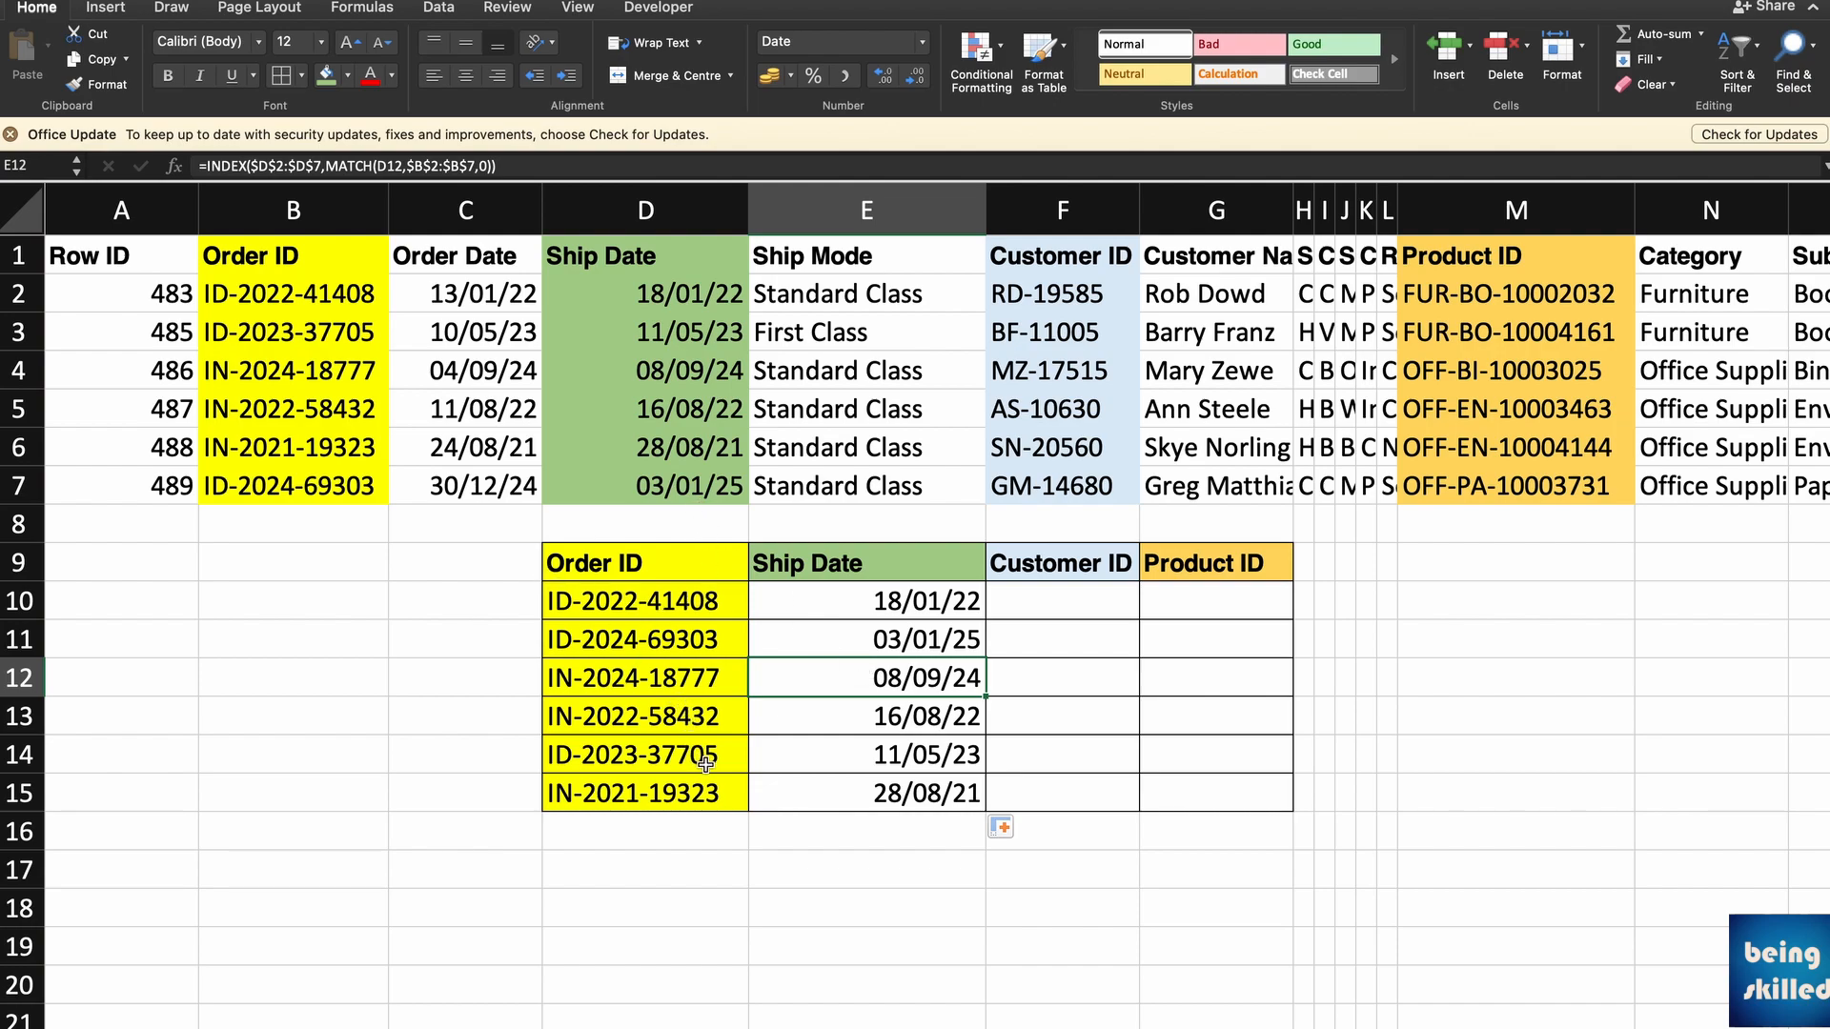
{"action": "left_click_drag", "start_coordinate": [329, 338], "coordinate": [713, 325]}
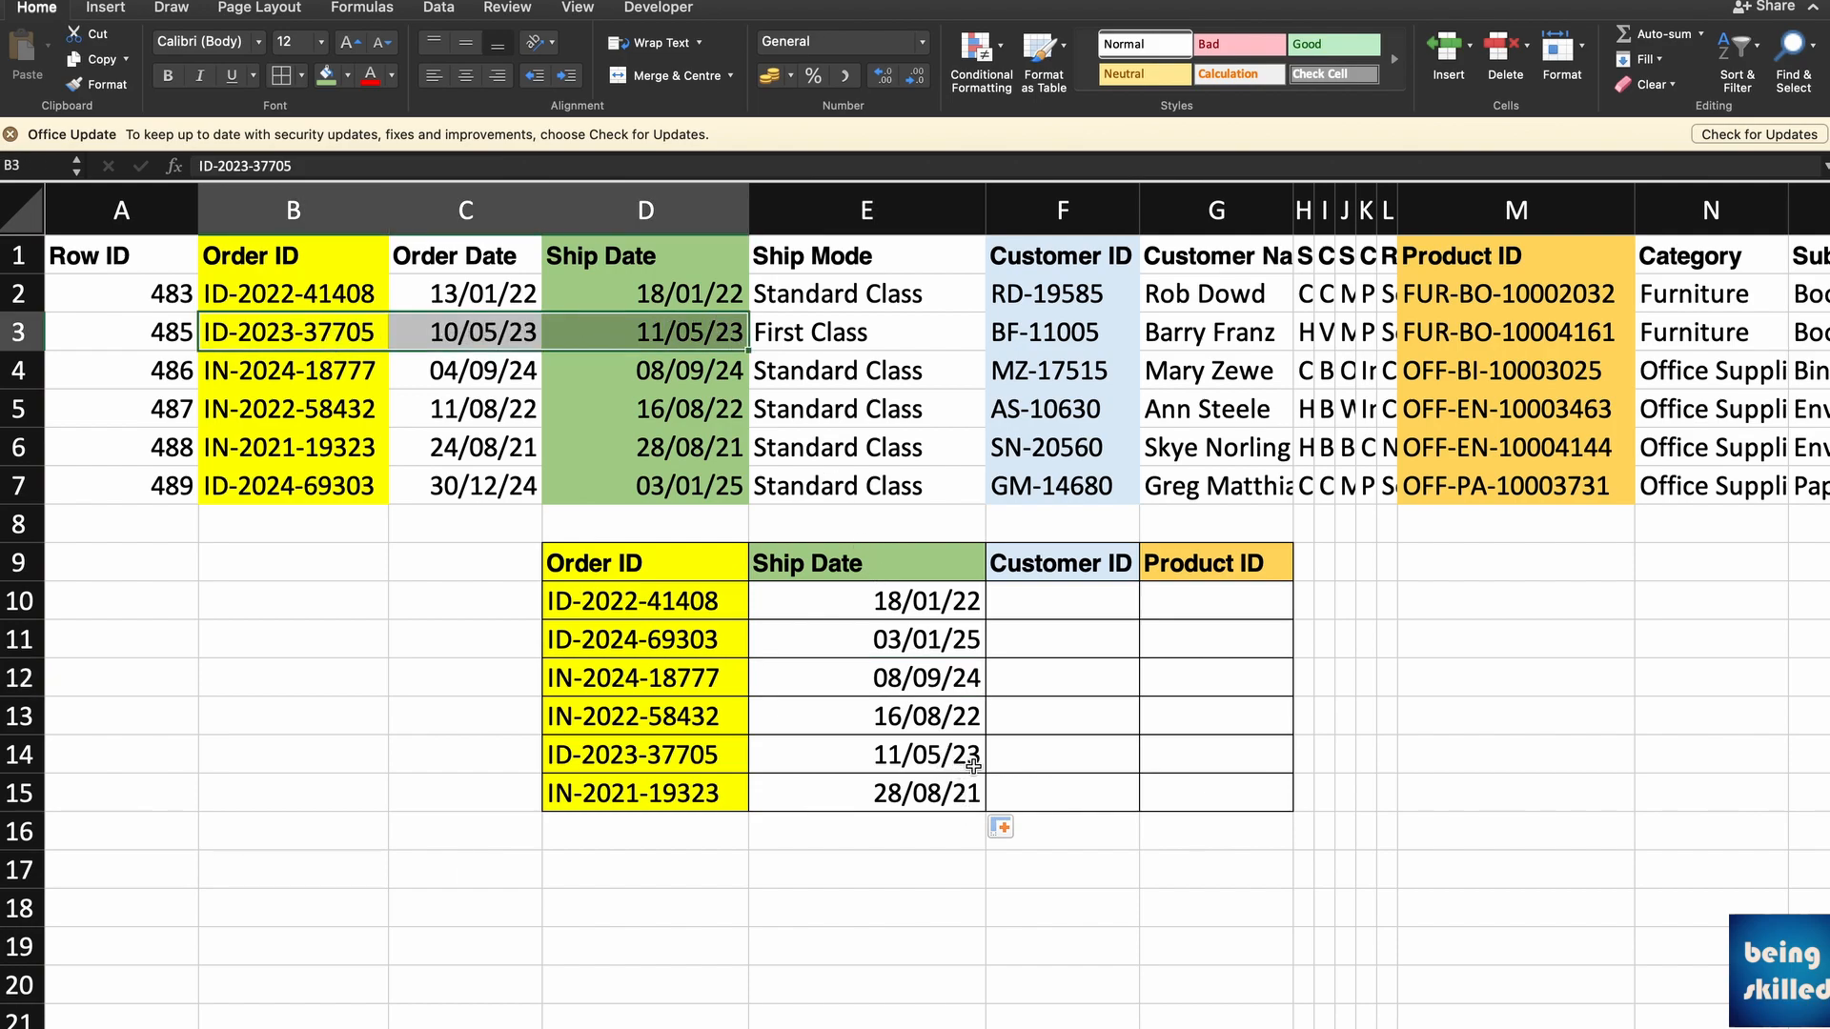
{"action": "left_click", "coordinate": [974, 765]}
Format the ship dates in E10:E15 in comma style with no decimal places.
{"action": "left_click_drag", "start_coordinate": [942, 608], "coordinate": [960, 793]}
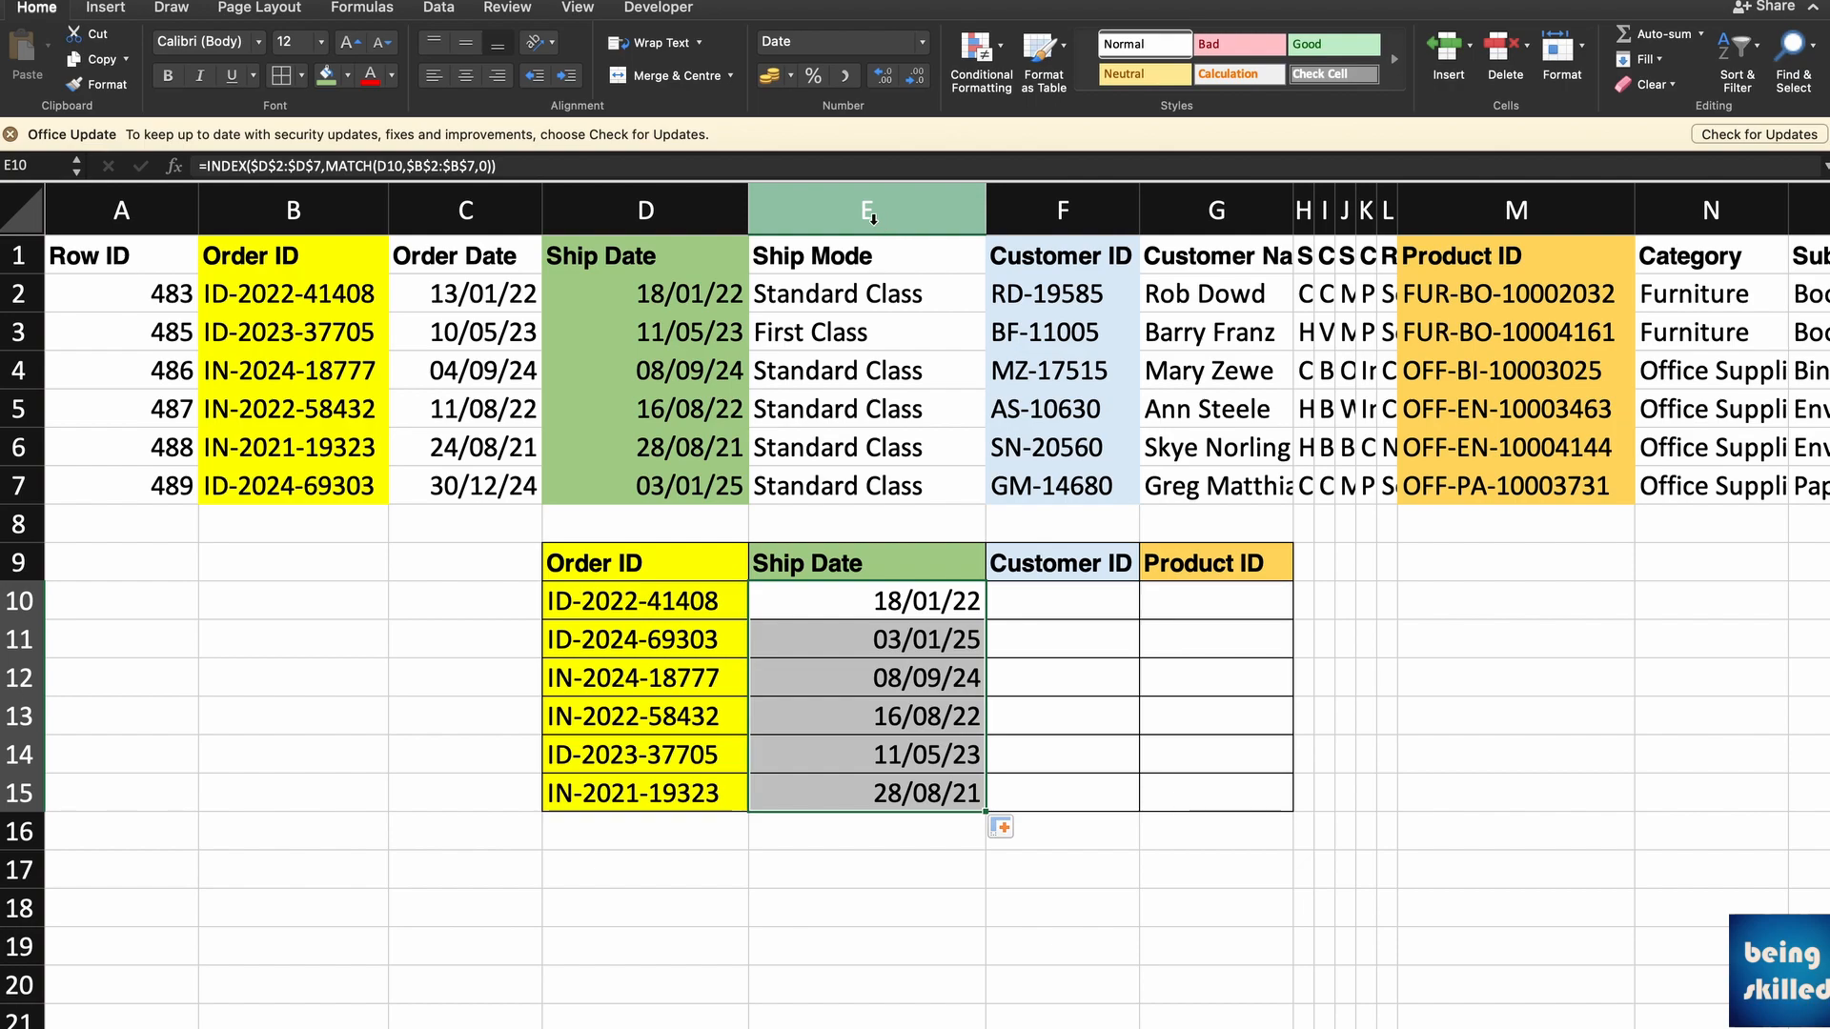
{"action": "left_click", "coordinate": [846, 78]}
{"action": "left_click", "coordinate": [892, 83]}
{"action": "left_click", "coordinate": [892, 82]}
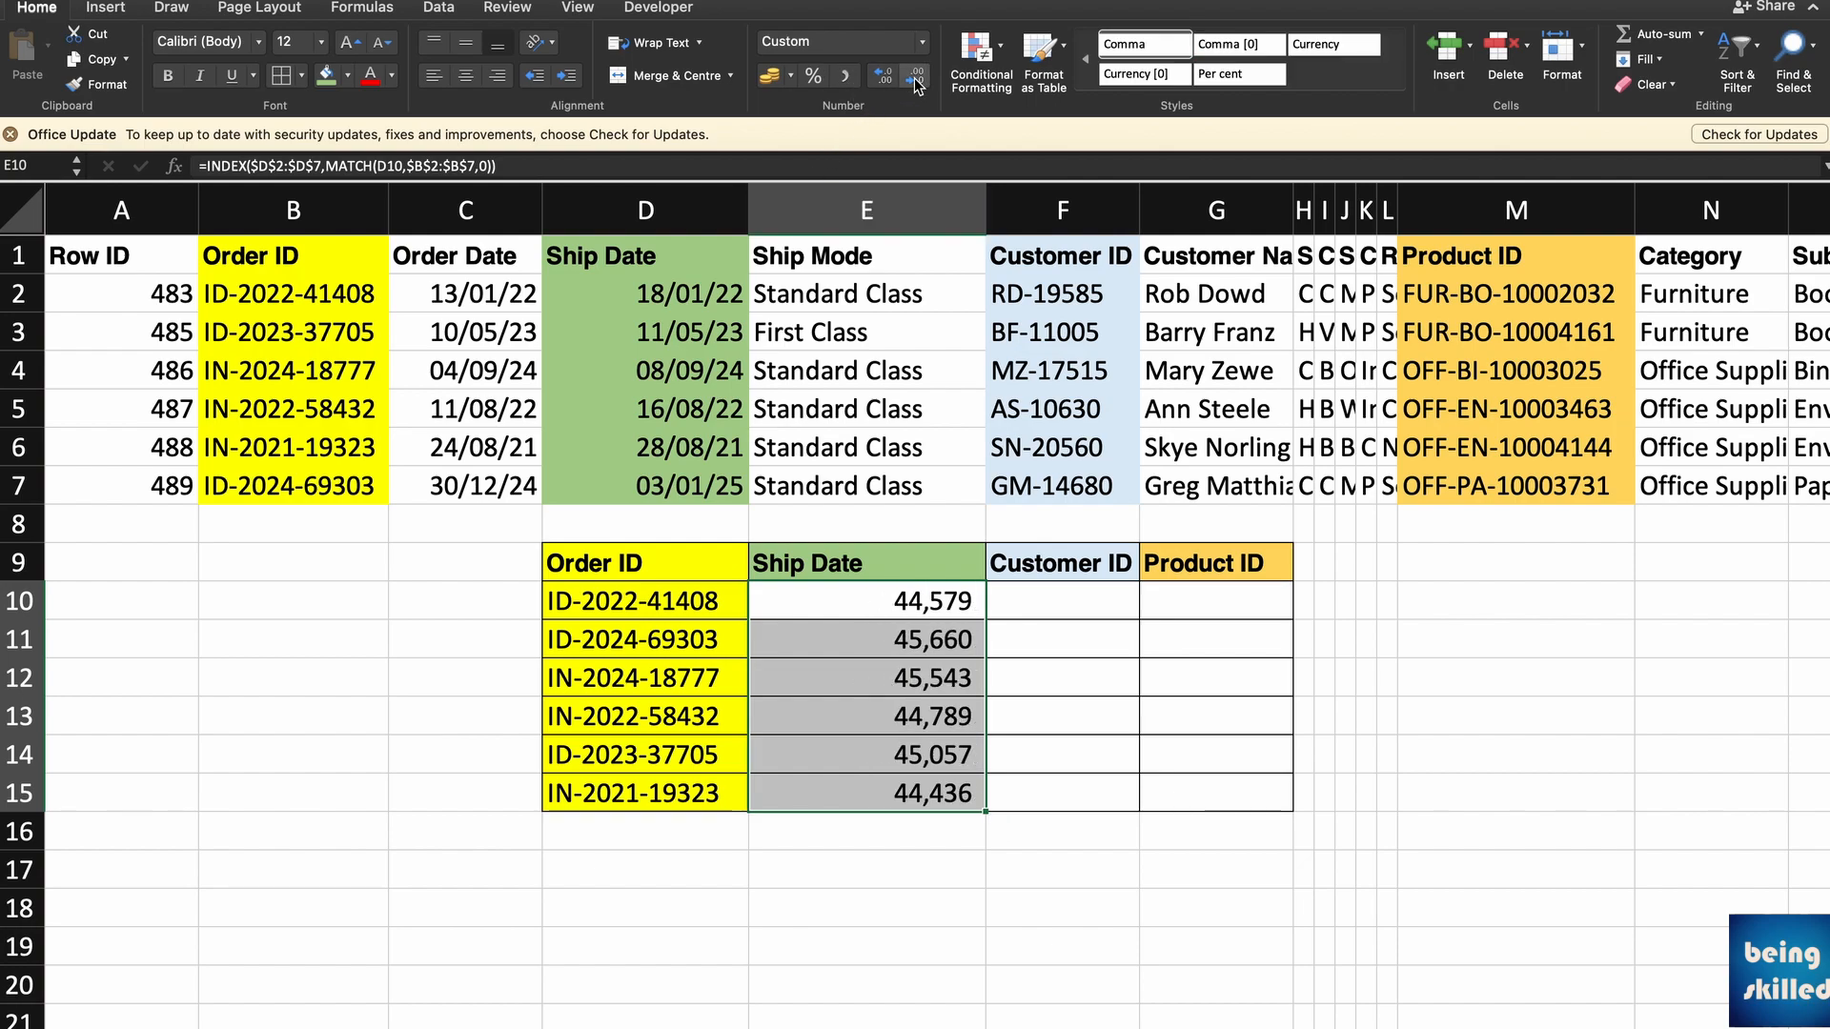
Format the ship dates in E10:E15 with the Date category and the *14/03/12 type.
{"action": "right_click", "coordinate": [940, 745]}
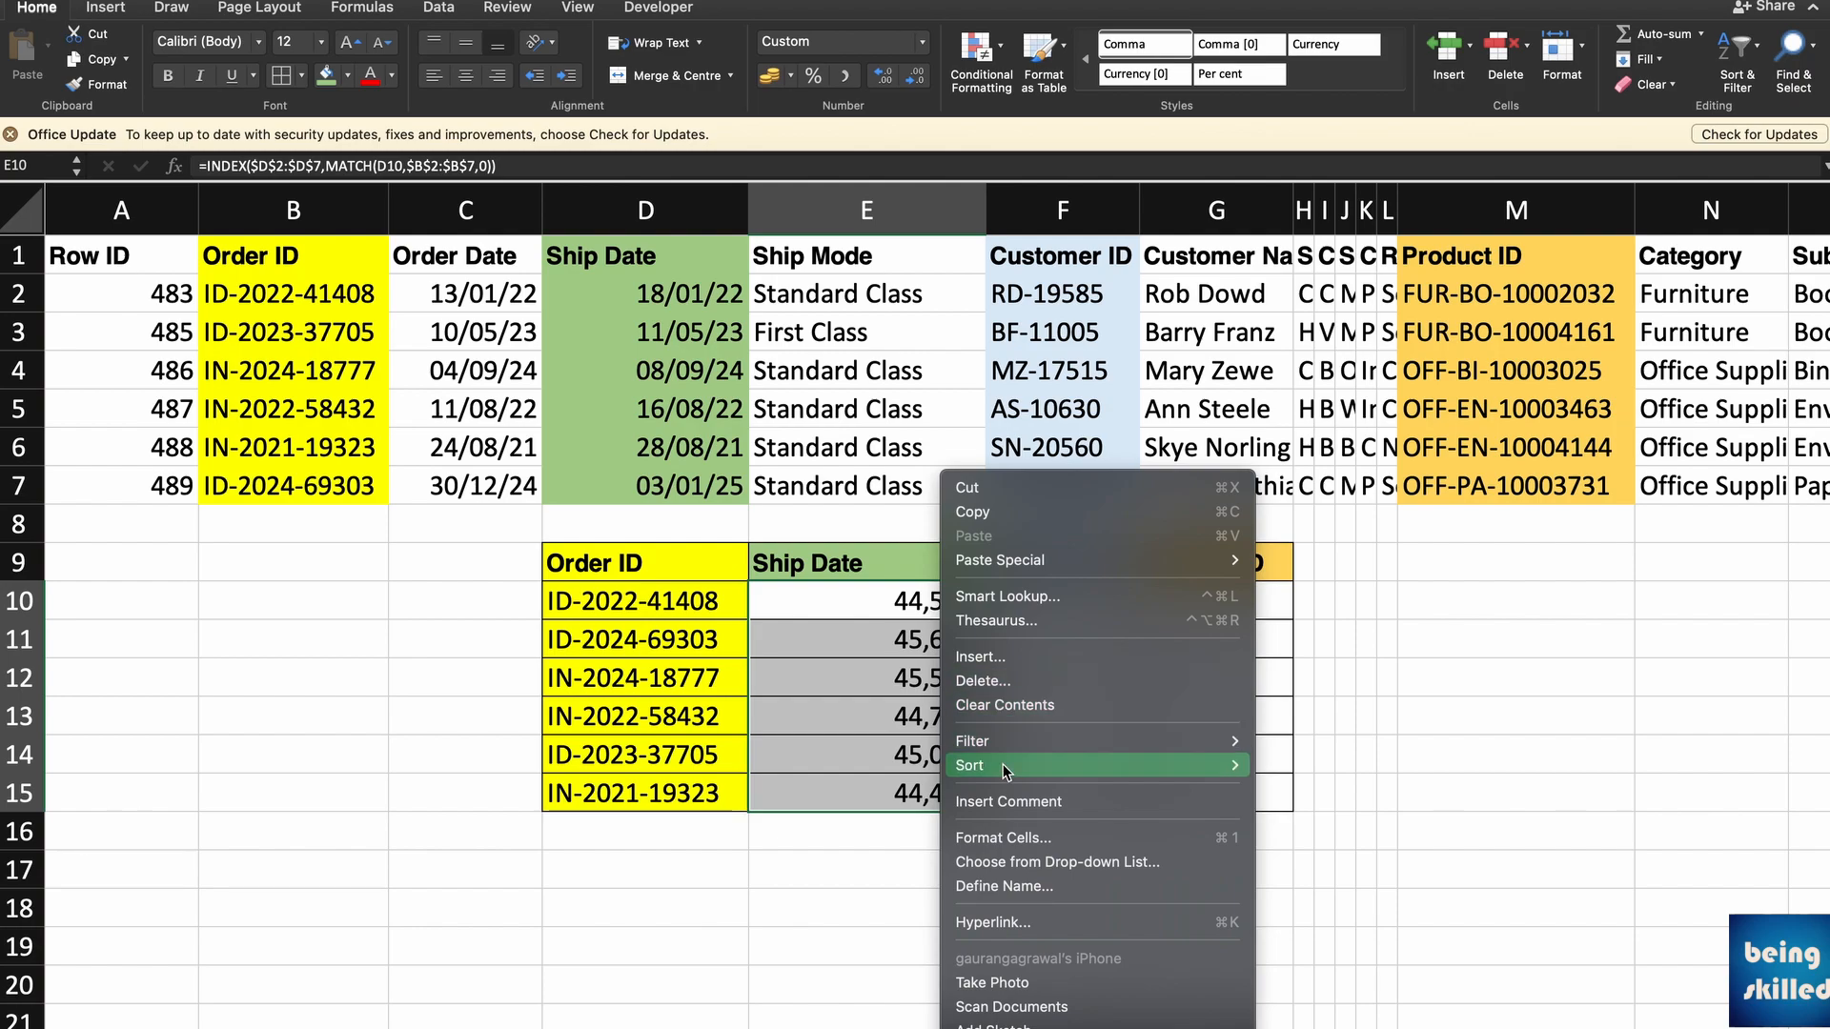
{"action": "left_click", "coordinate": [1006, 838]}
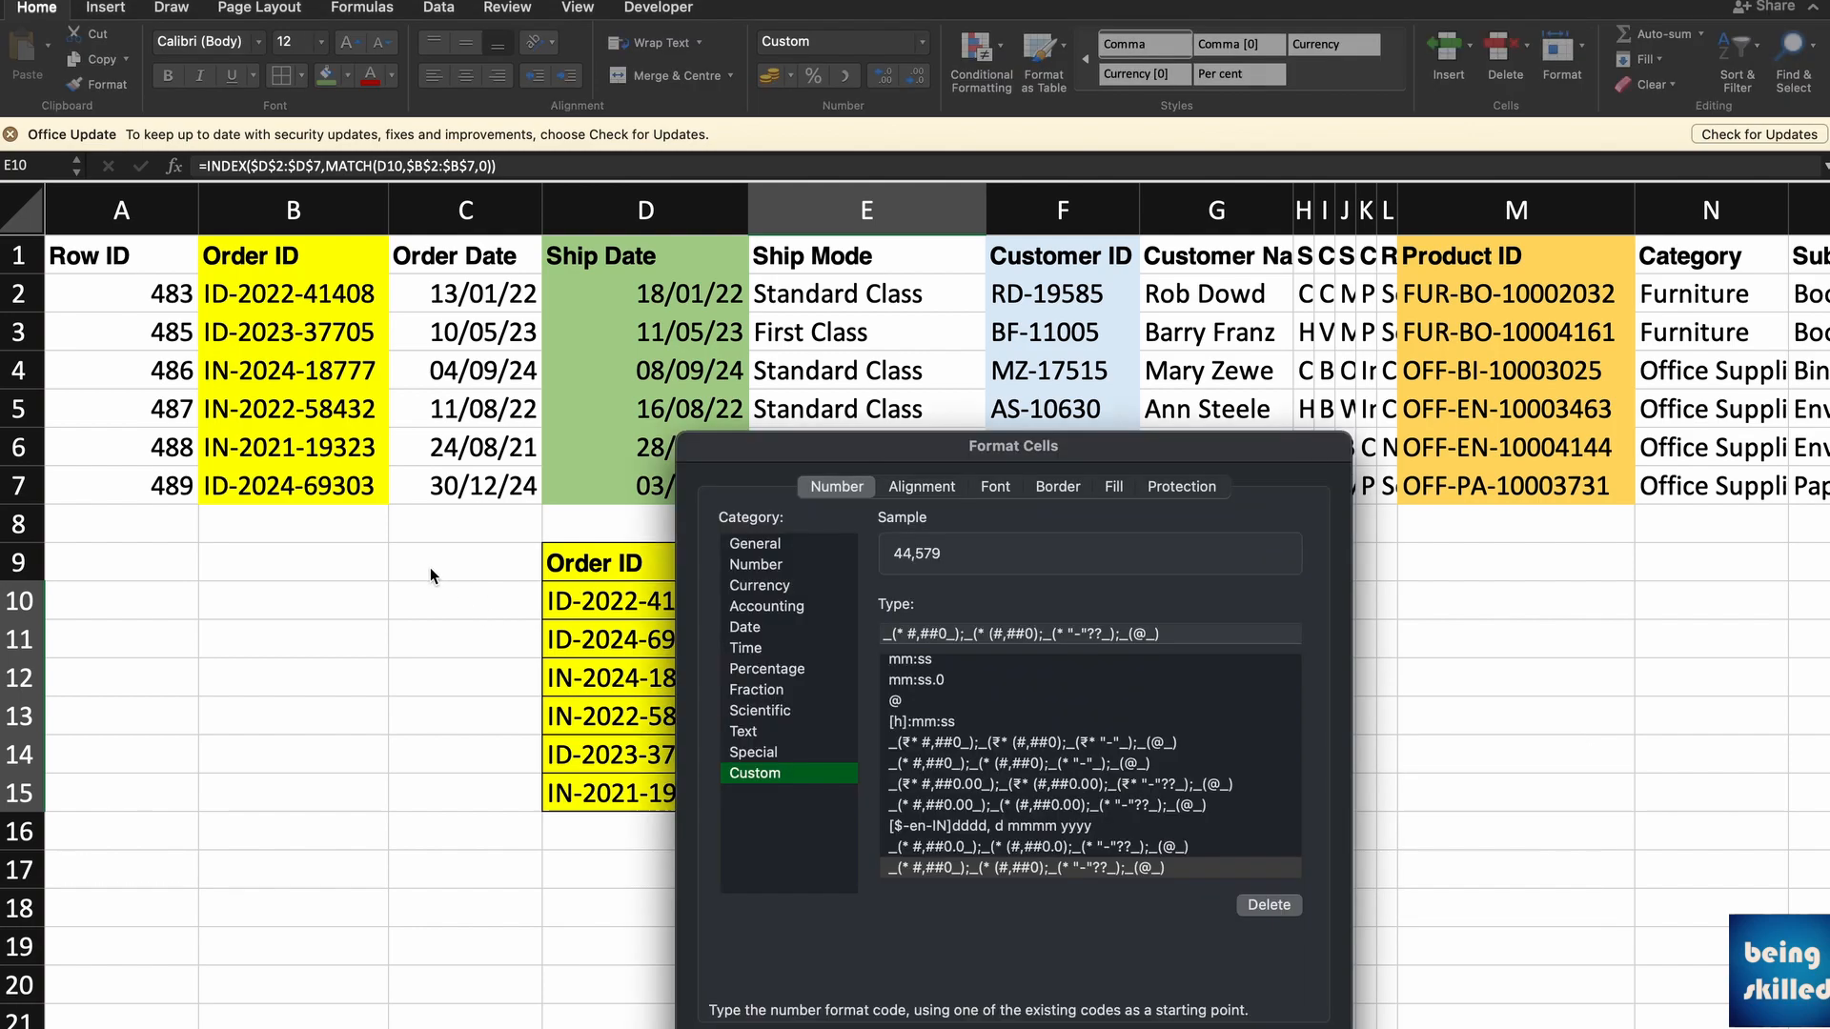
{"action": "left_click", "coordinate": [761, 631]}
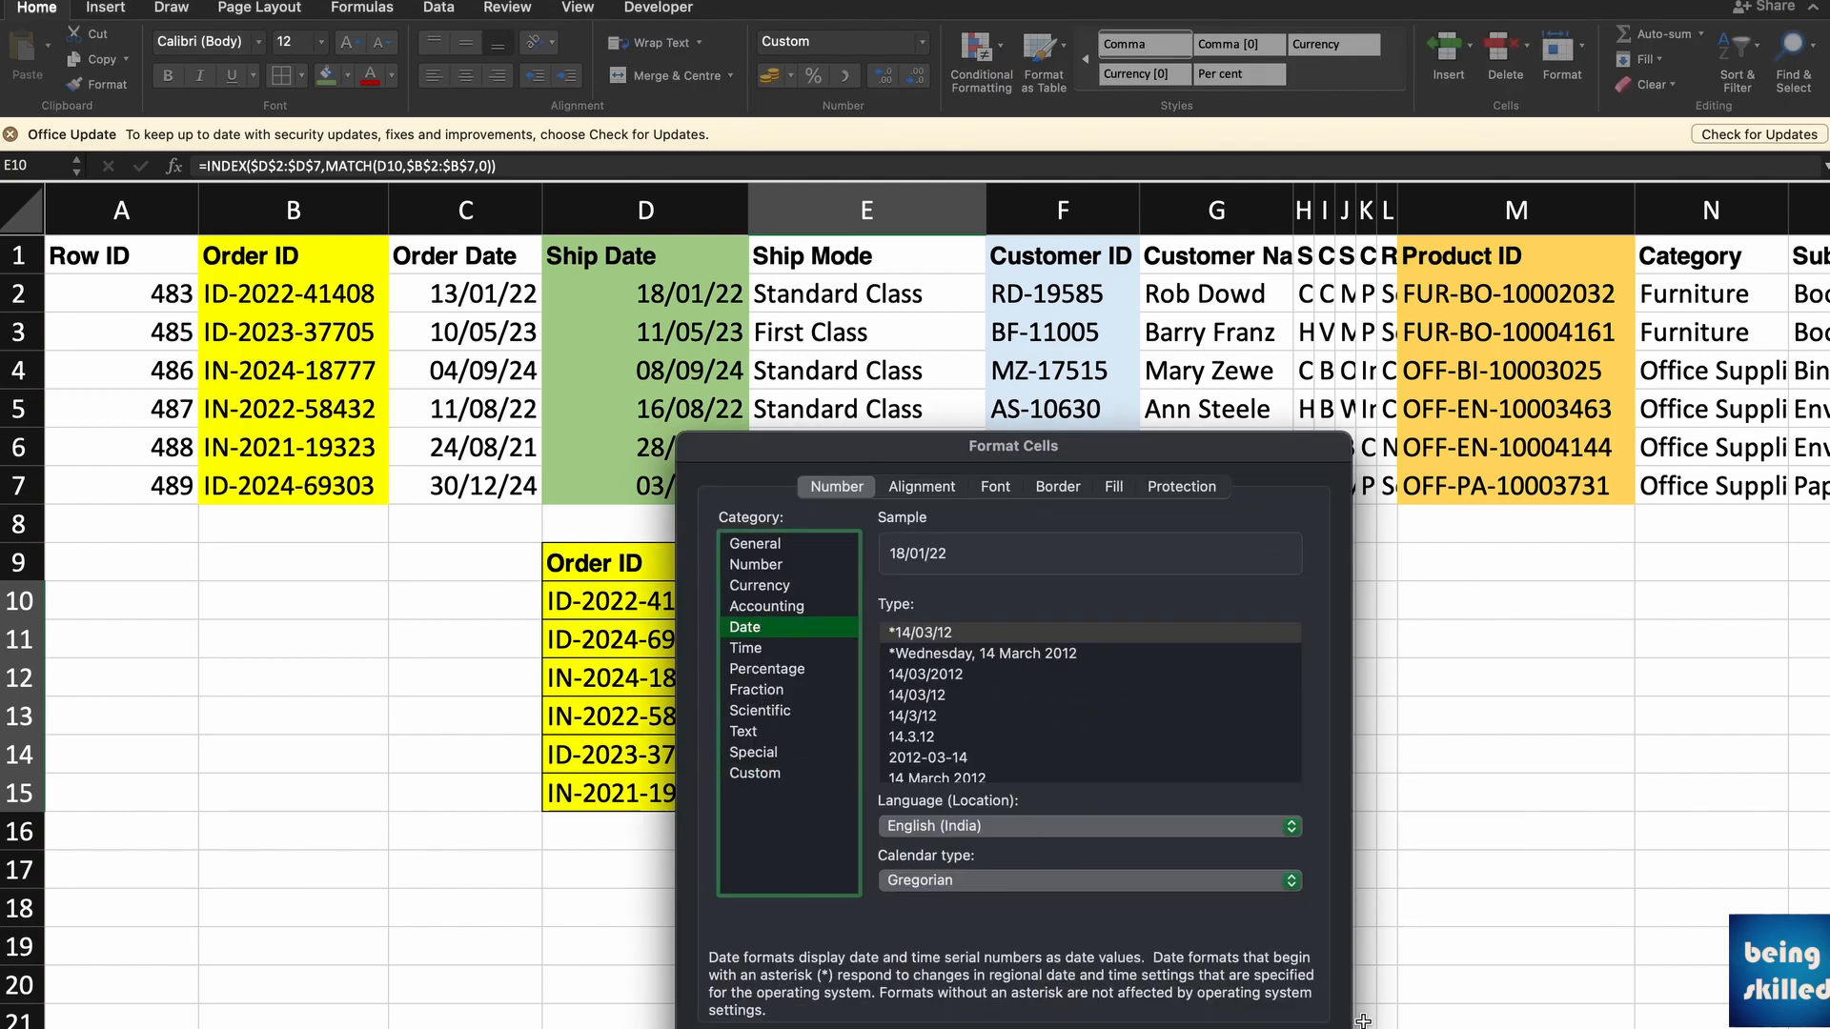
{"action": "key", "text": "Return"}
{"action": "left_click", "coordinate": [1032, 602]}
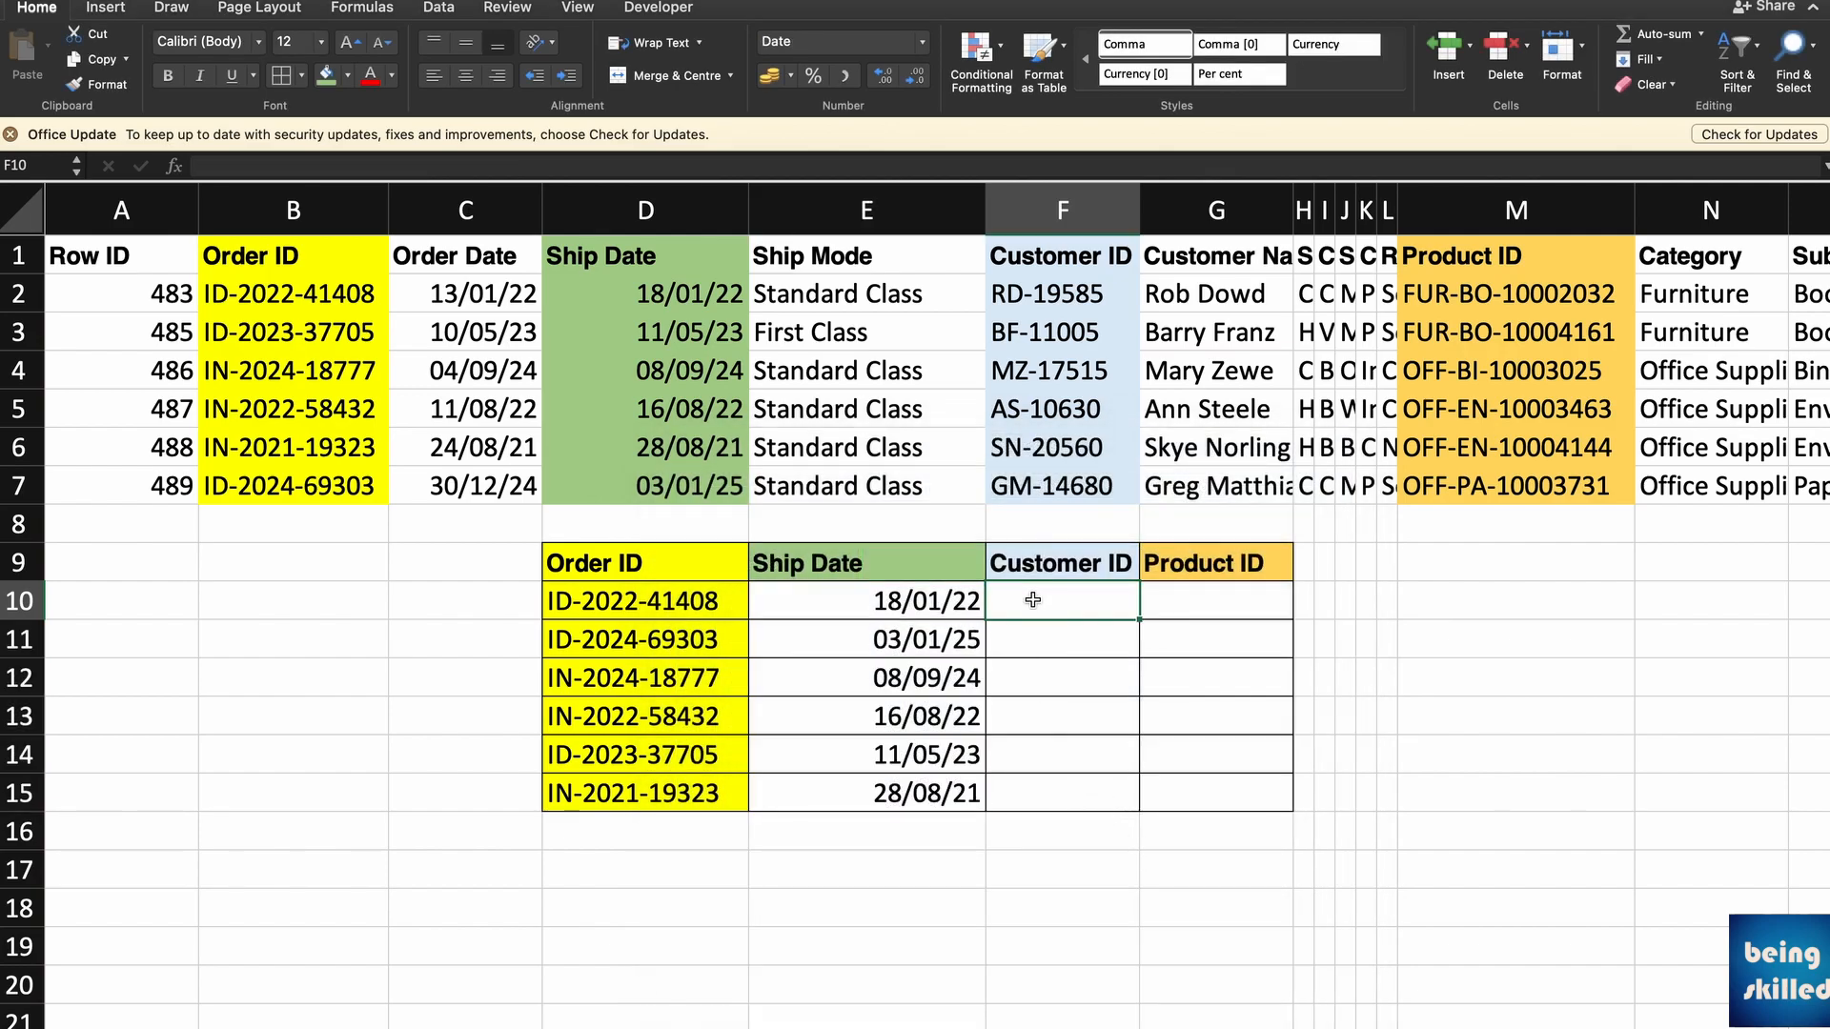
Review the reformatted ship dates in E10:E15 against the source Ship Date column.
{"action": "left_click", "coordinate": [919, 567]}
{"action": "left_click", "coordinate": [920, 595]}
{"action": "left_click_drag", "start_coordinate": [920, 593], "coordinate": [929, 791]}
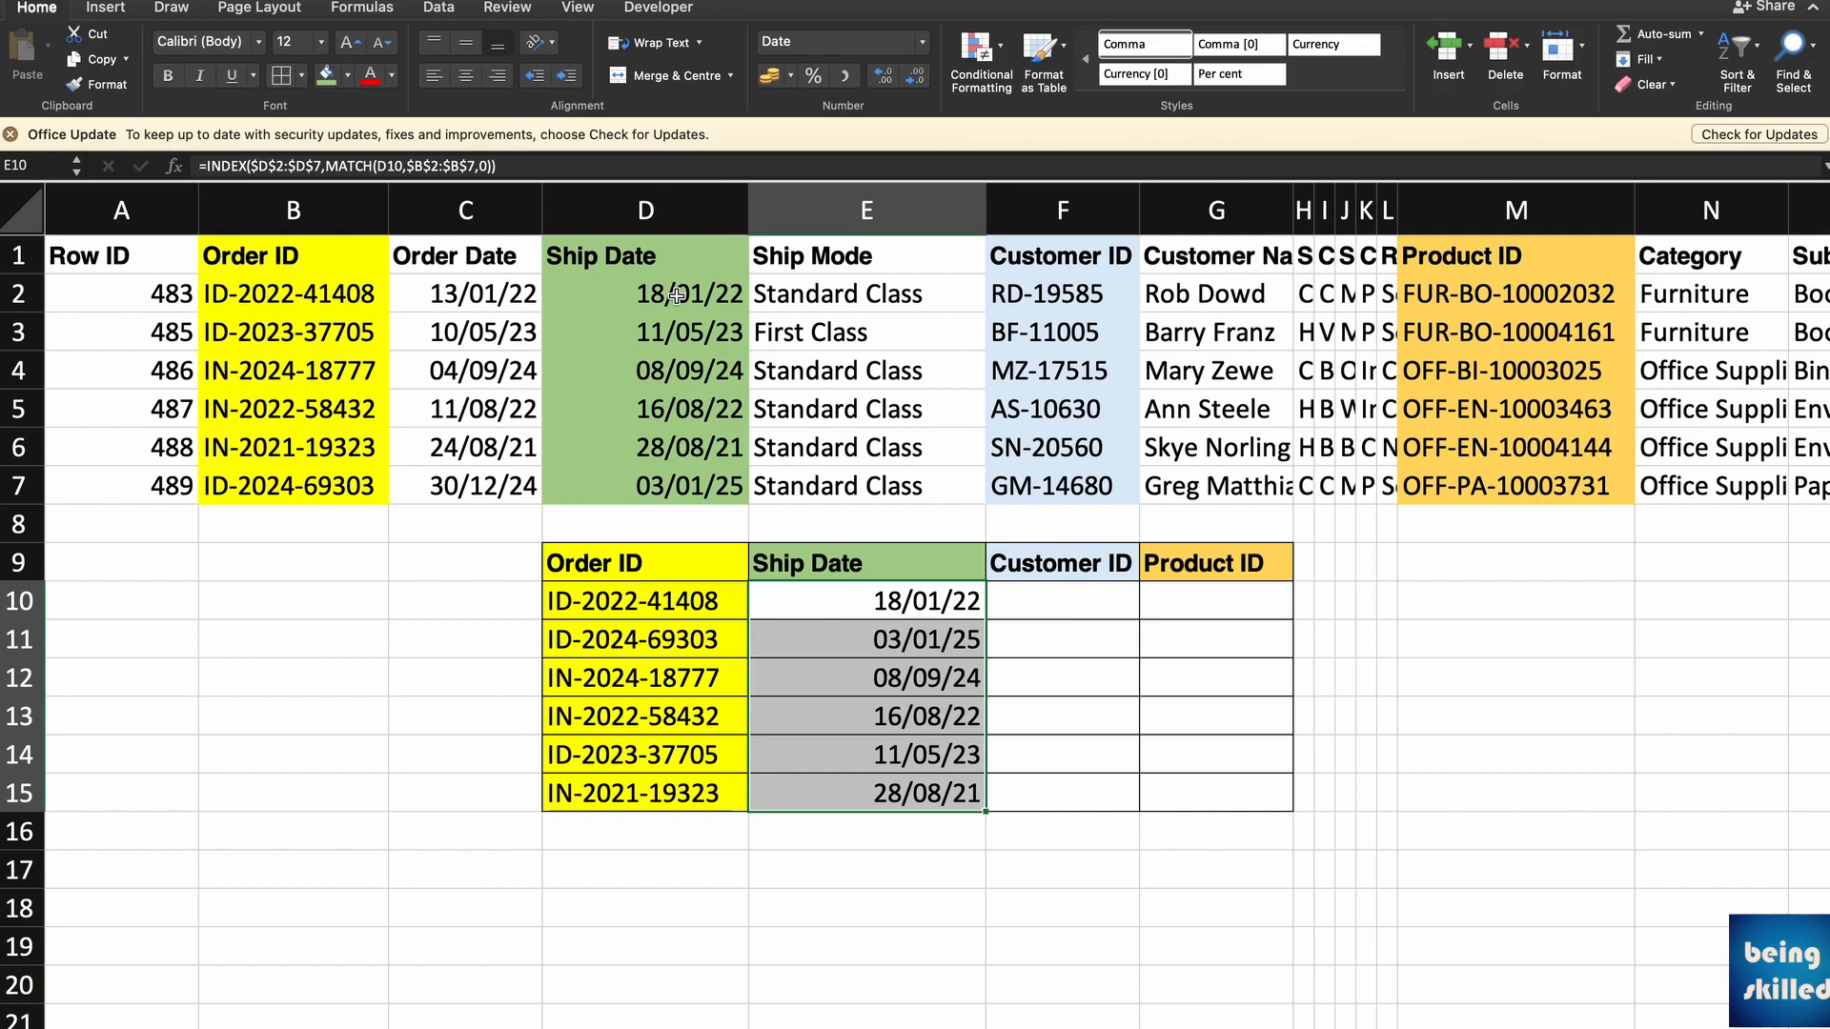
{"action": "left_click", "coordinate": [883, 602]}
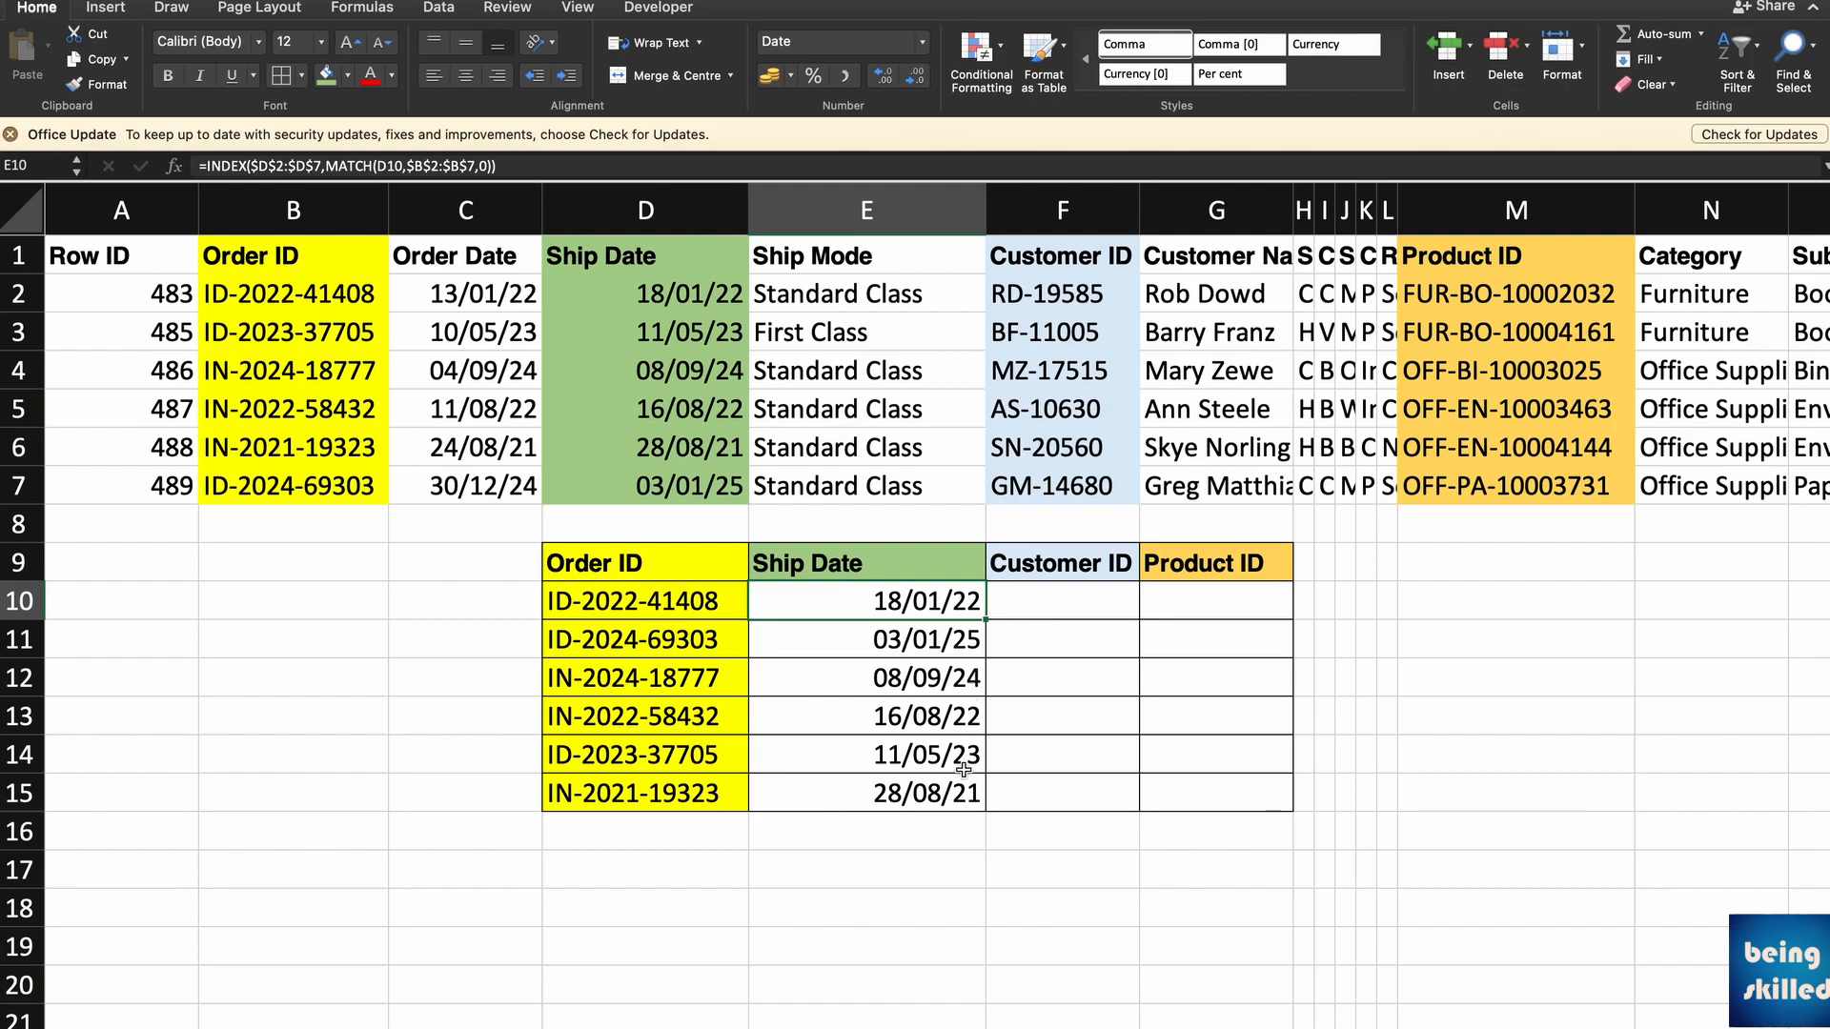
{"action": "left_click", "coordinate": [958, 799], "text": "shift"}
Start an INDEX formula in F10 with the source customer IDs F2:F7 as the array.
{"action": "left_click", "coordinate": [1045, 601]}
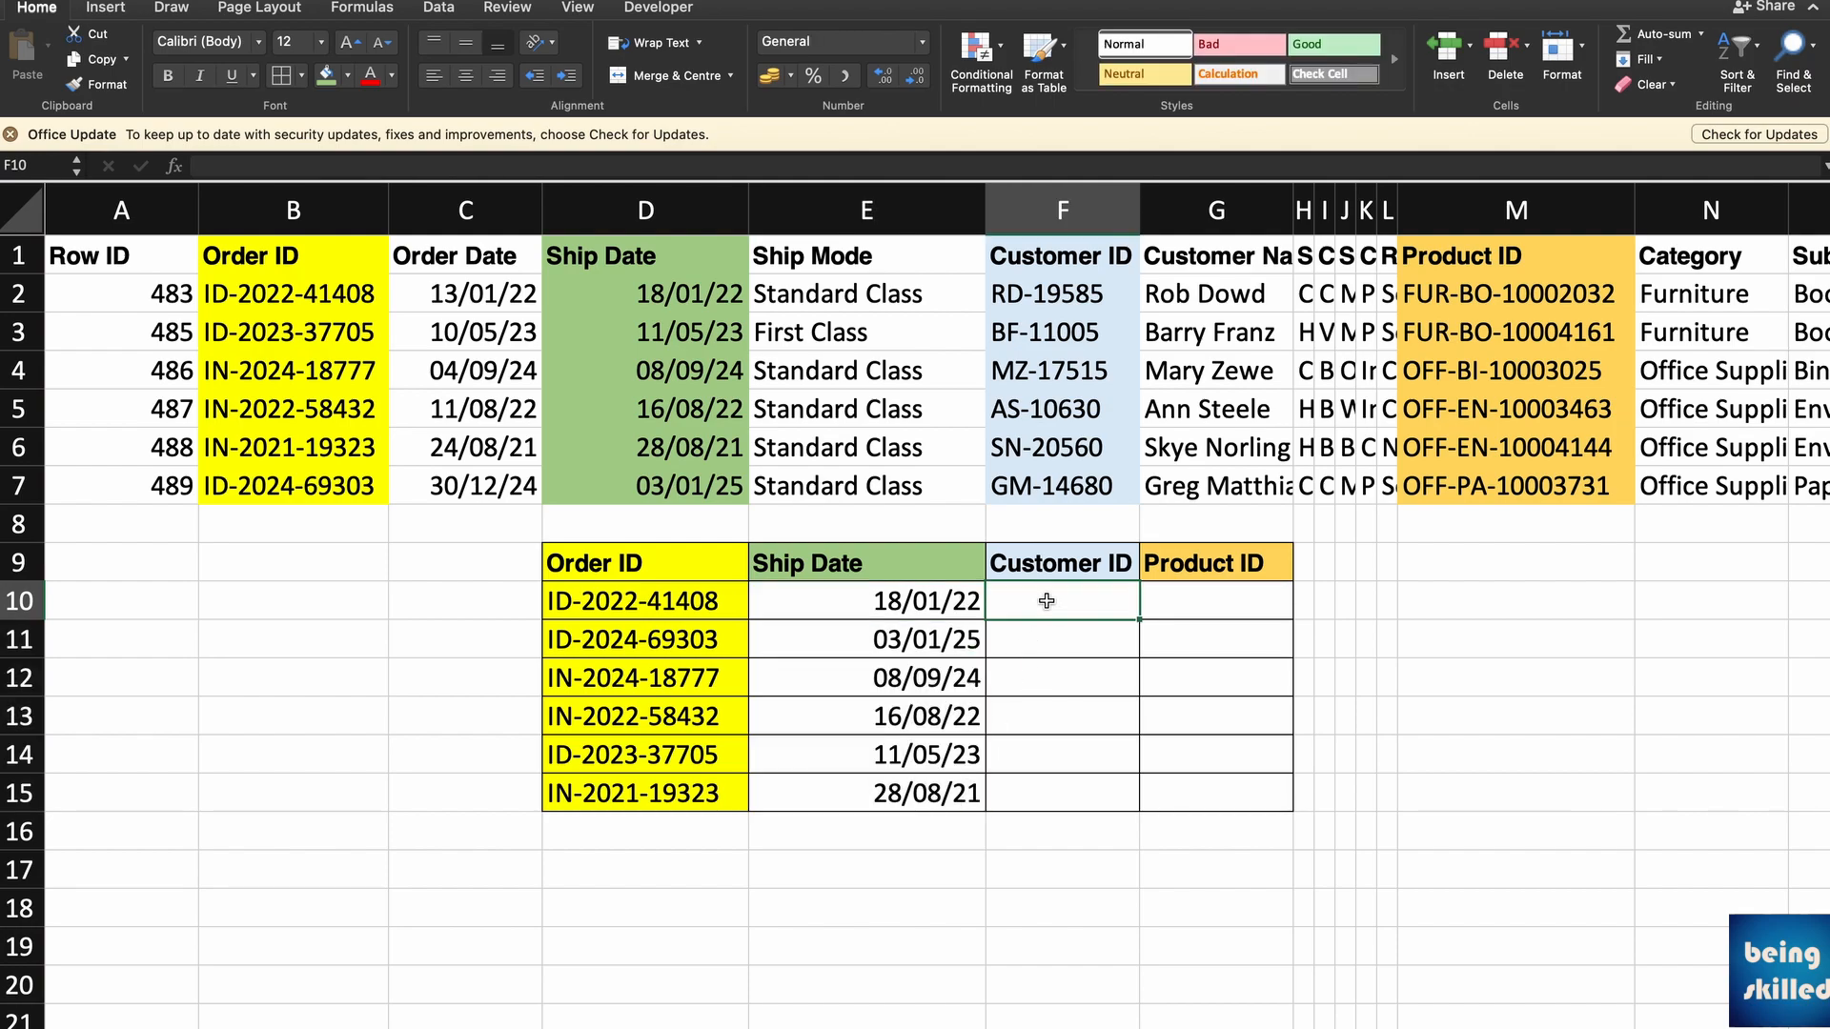
{"action": "left_click_drag", "start_coordinate": [1045, 292], "coordinate": [1048, 490]}
{"action": "left_click", "coordinate": [1033, 592]}
{"action": "type", "text": "="}
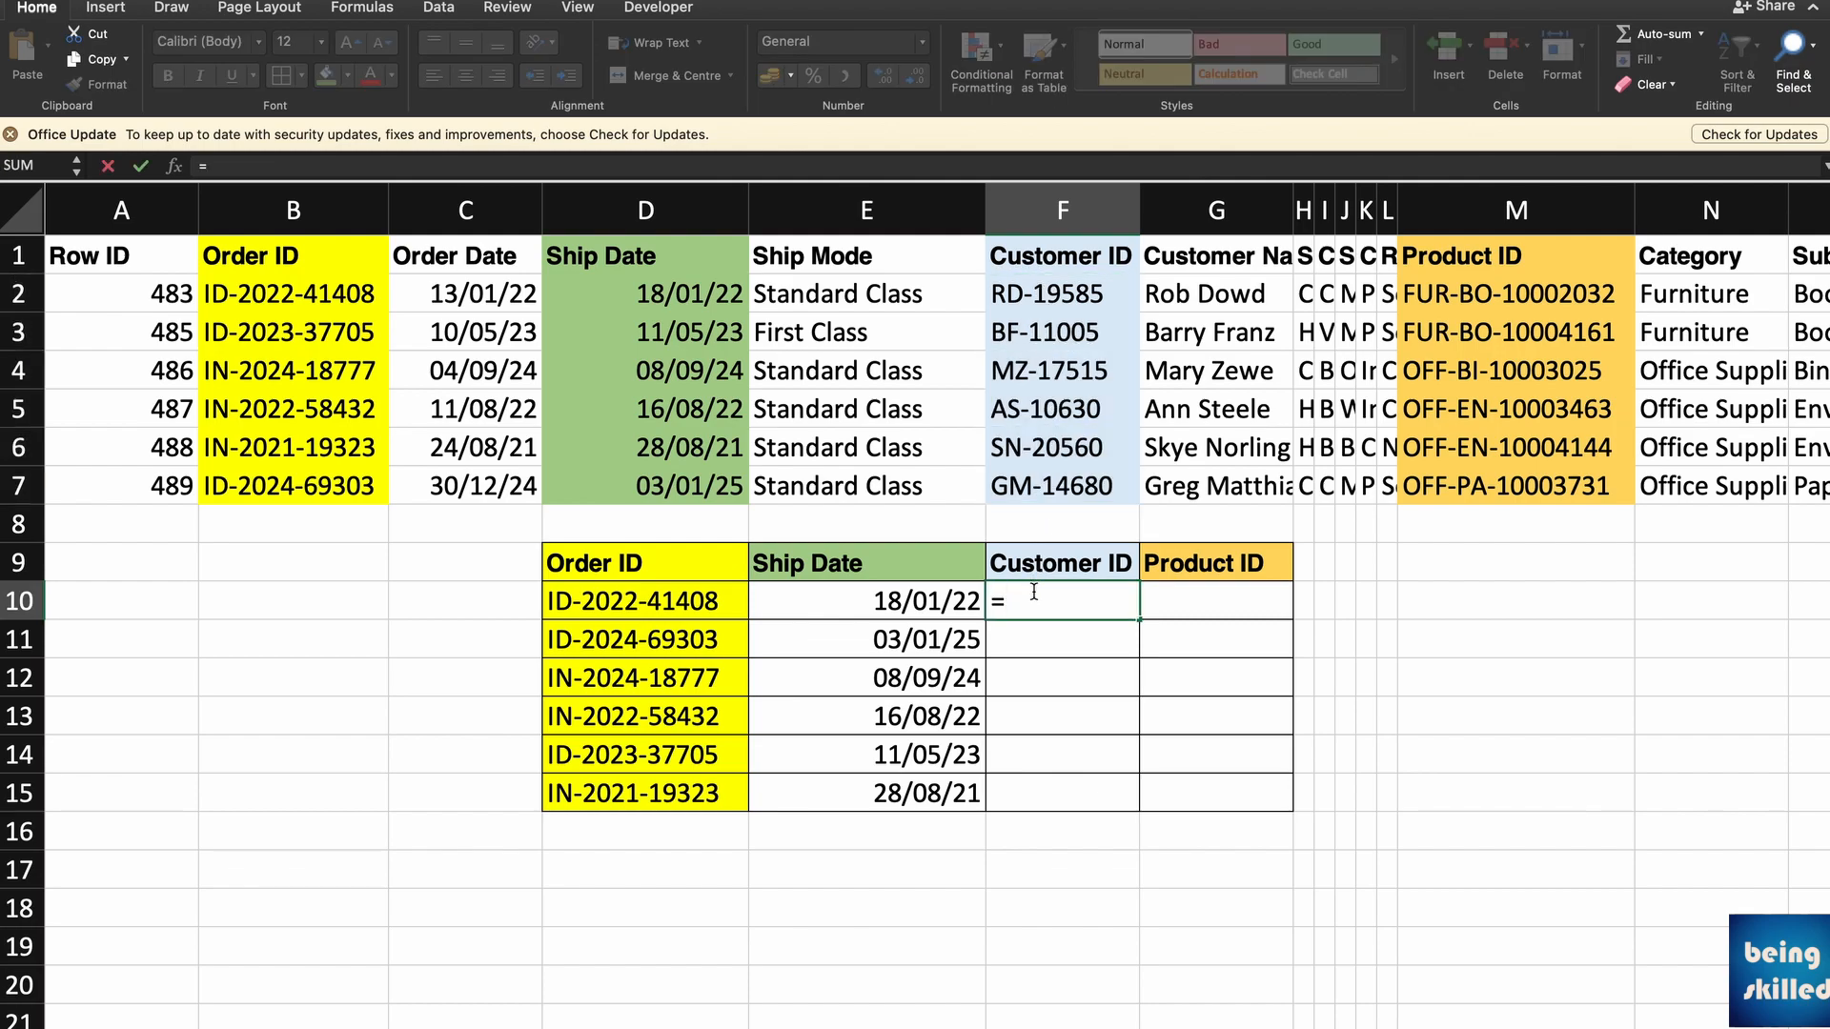
{"action": "type", "text": "index("}
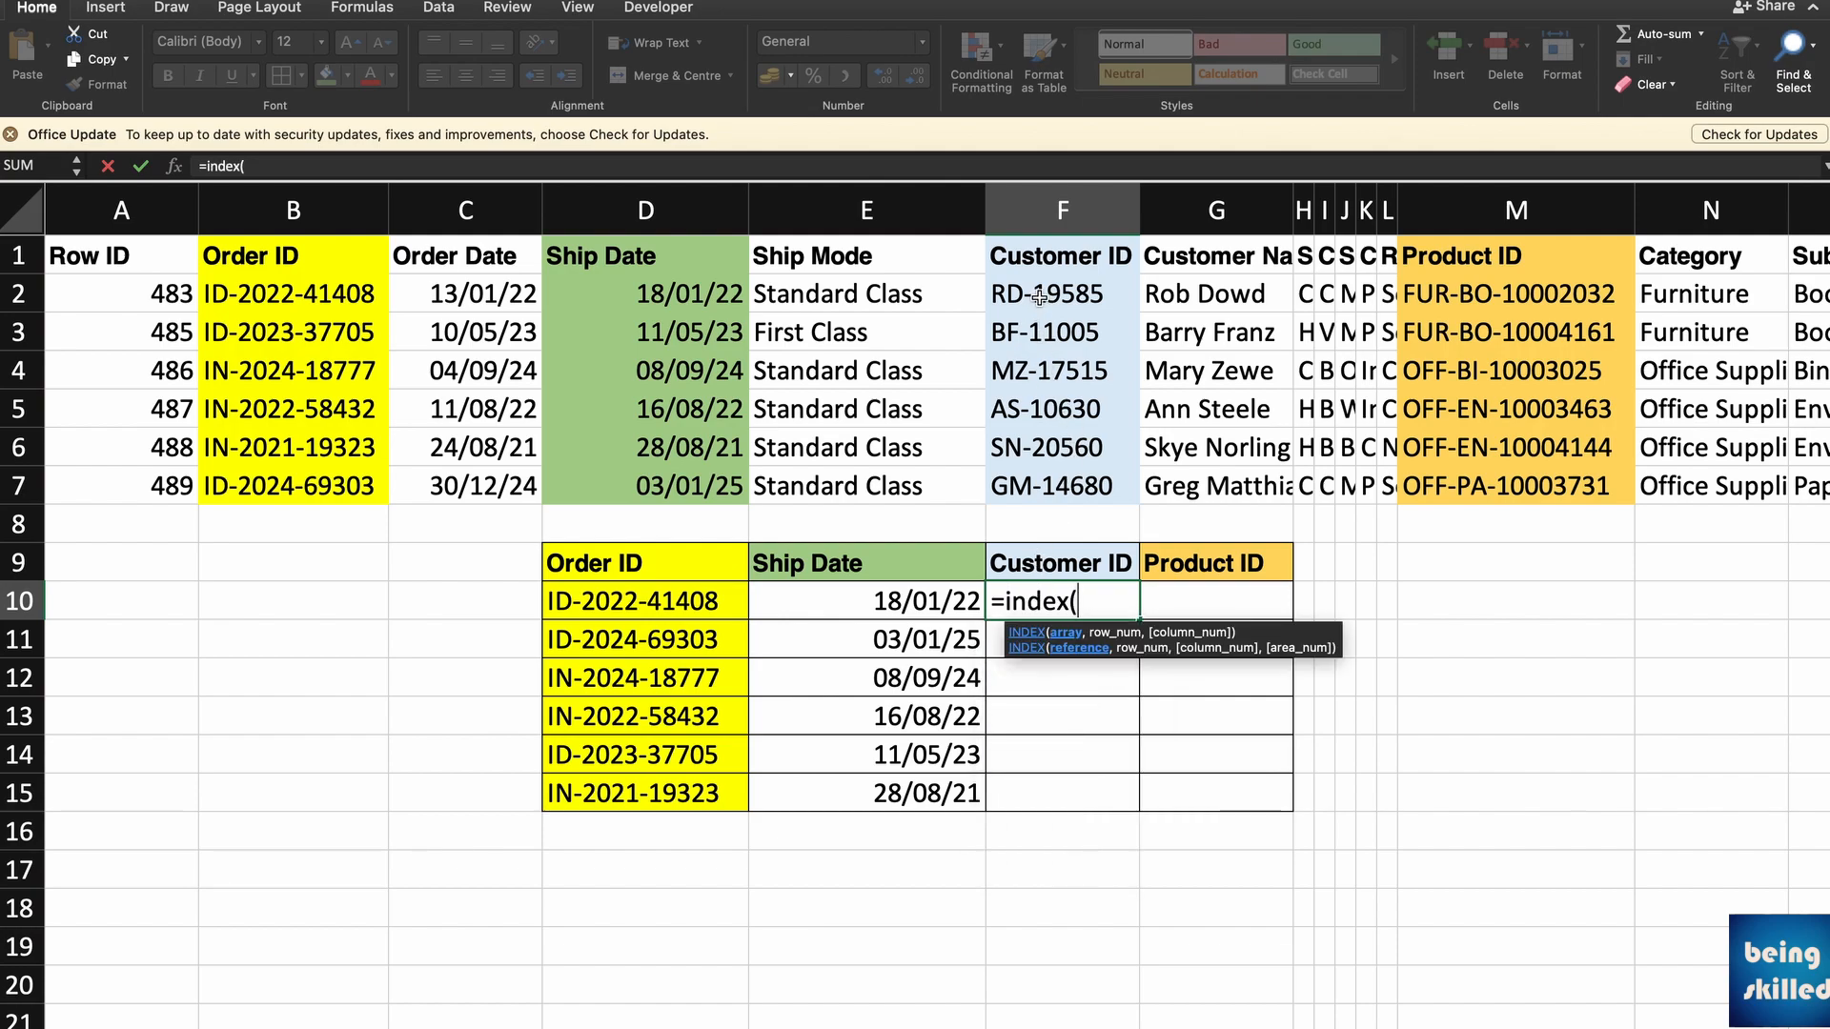
{"action": "left_click_drag", "start_coordinate": [1045, 294], "coordinate": [1061, 484]}
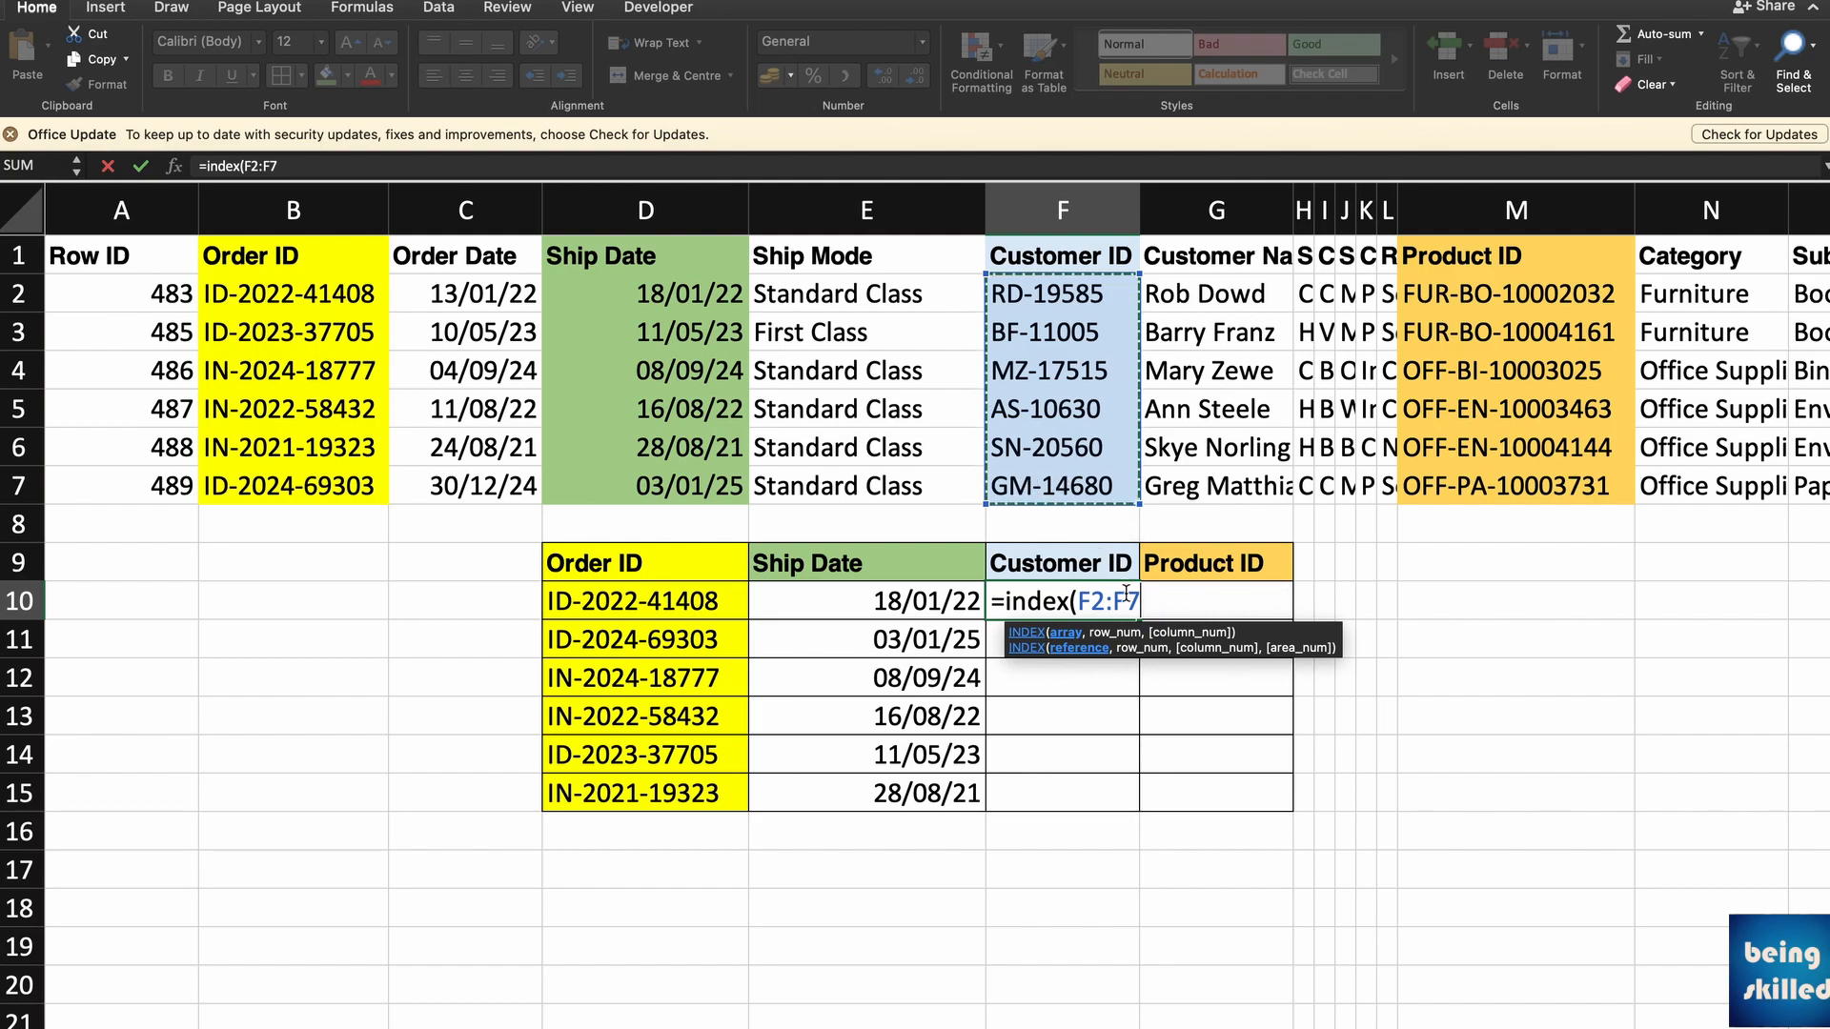
Make the INDEX array in the F10 formula absolute as $F$2:$F$7.
{"action": "left_click", "coordinate": [1082, 604]}
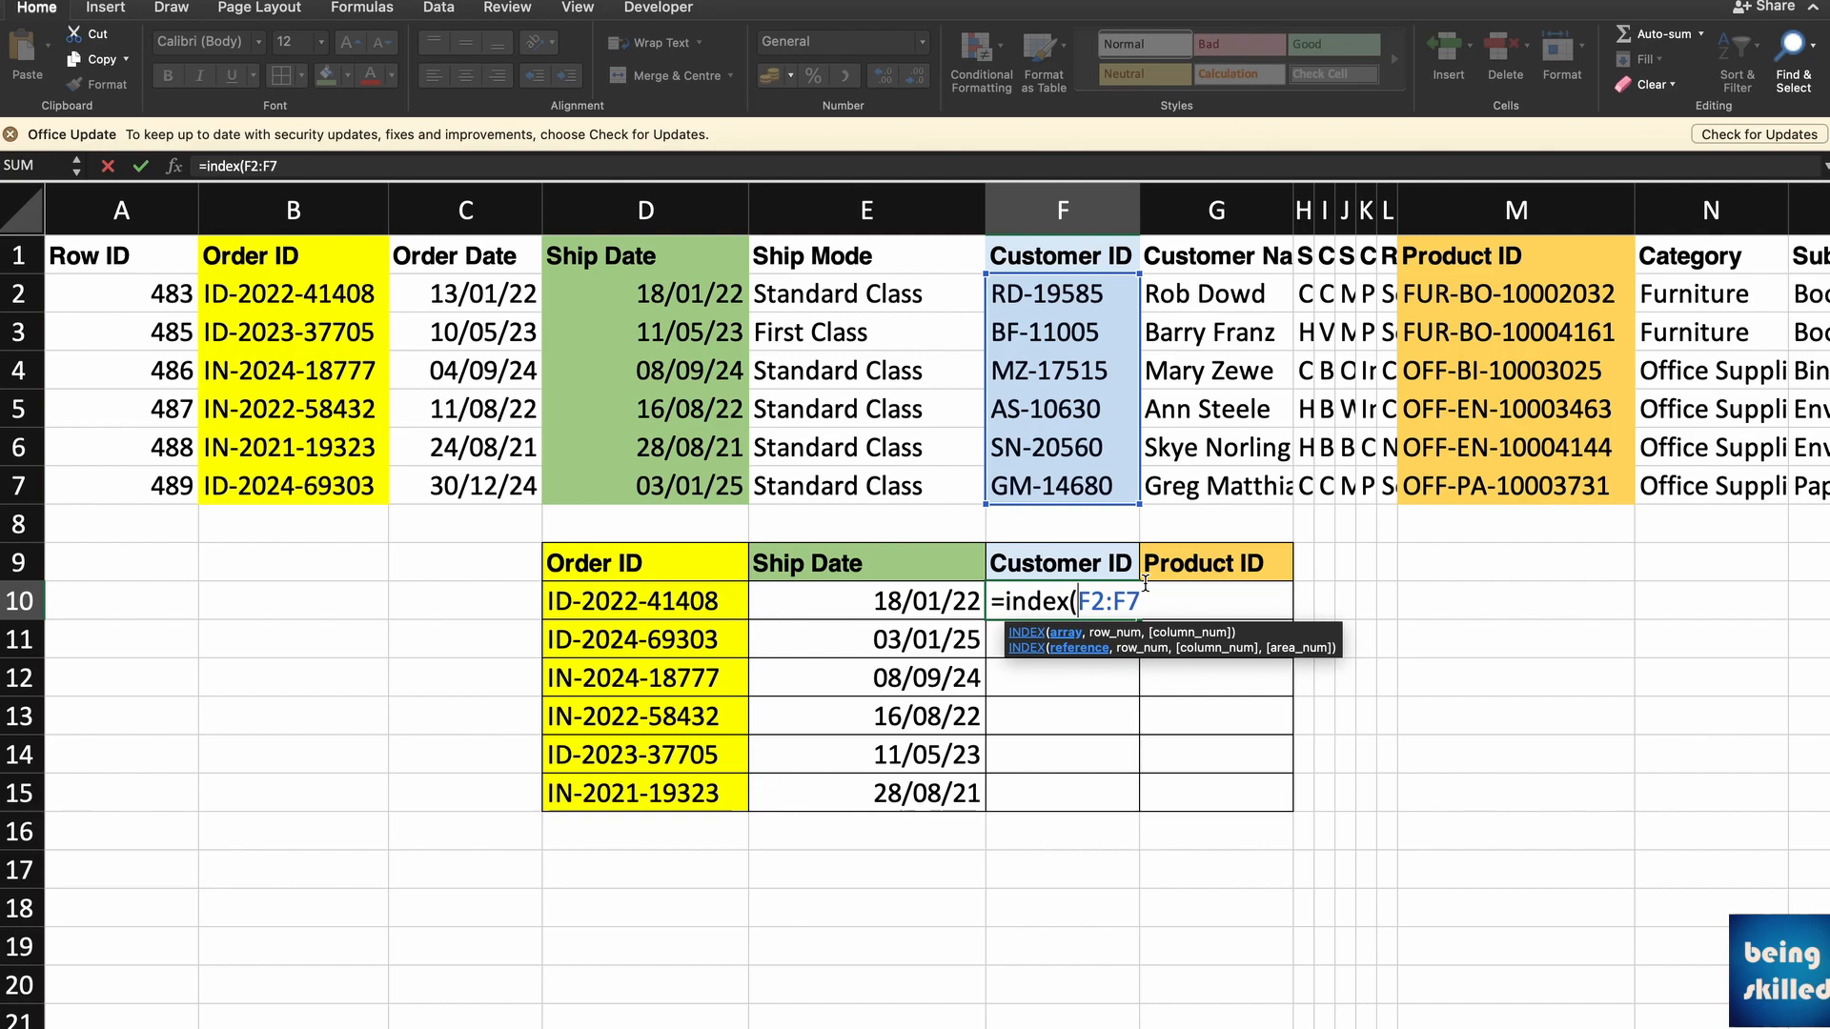
{"action": "type", "text": "$"}
{"action": "key", "text": "Right"}
{"action": "type", "text": "$"}
{"action": "key", "text": "Right"}
{"action": "key", "text": "Right"}
{"action": "type", "text": "$"}
{"action": "key", "text": "Right"}
{"action": "type", "text": "$"}
{"action": "key", "text": "Right"}
Add a MATCH function as the row number in F10, looking up D10 in the source order IDs B2:B7.
{"action": "type", "text": ",ma"}
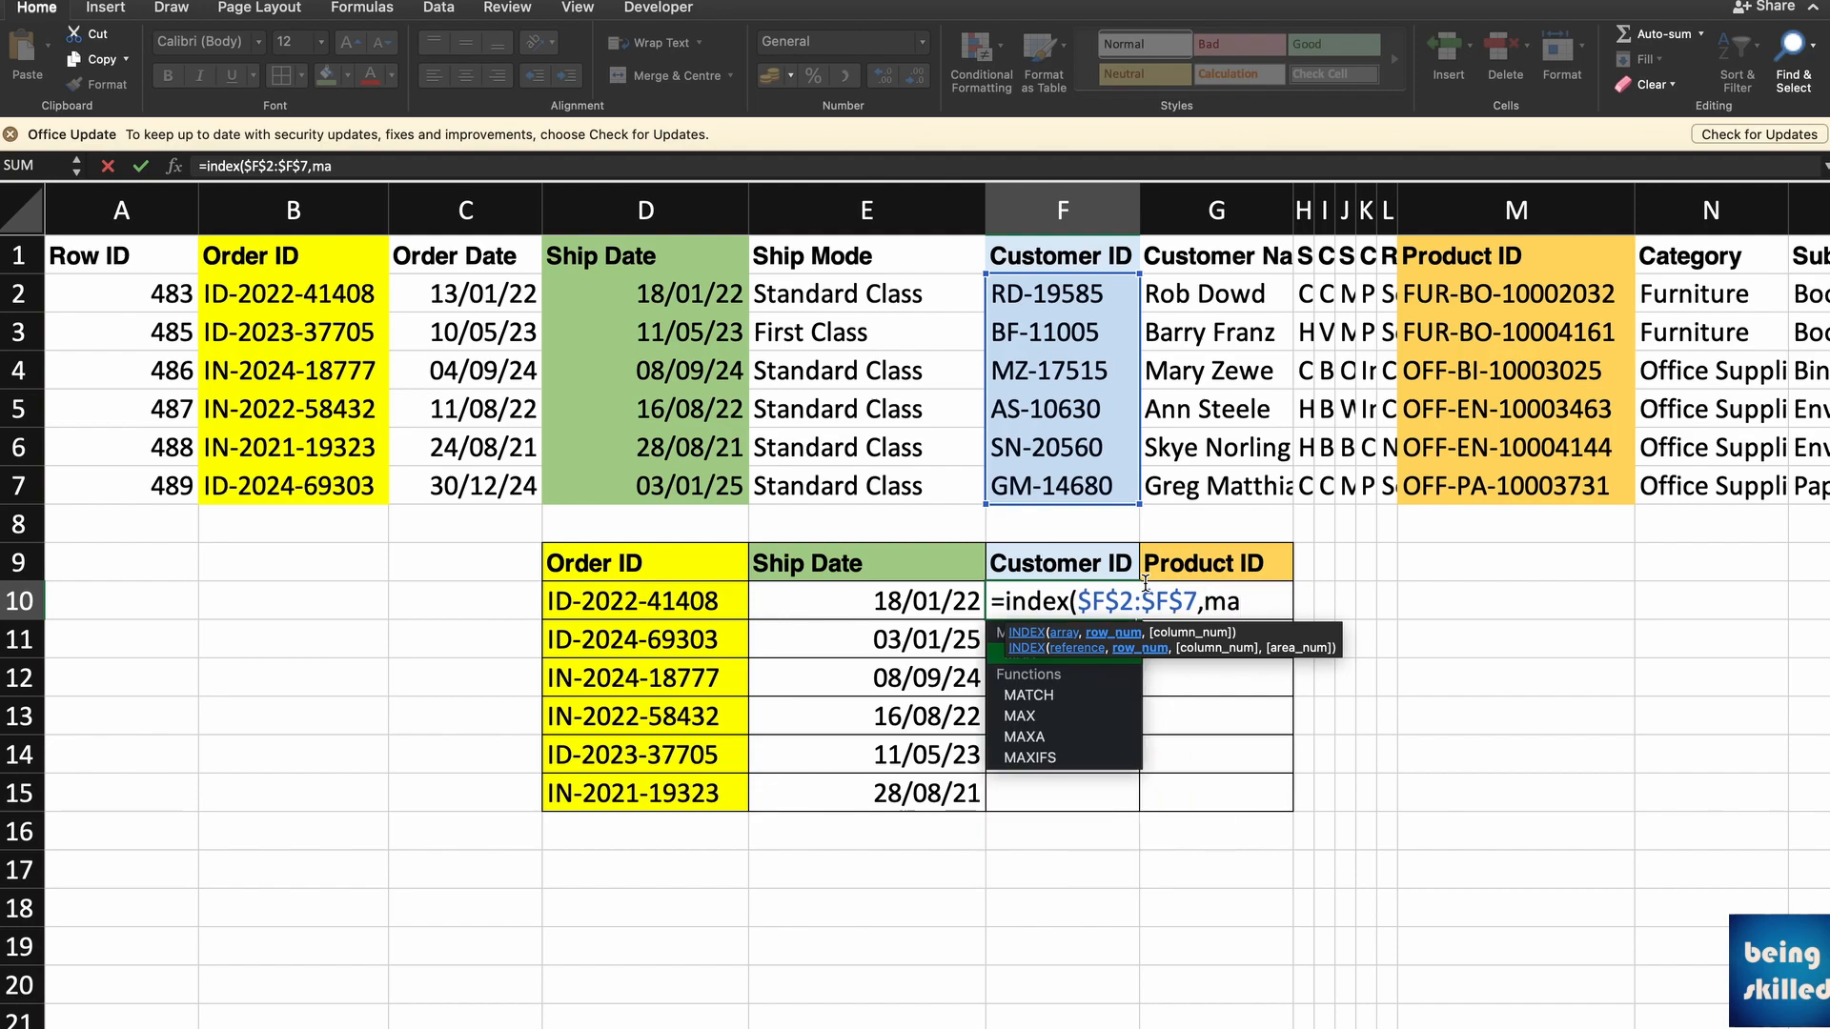
{"action": "type", "text": "tch"}
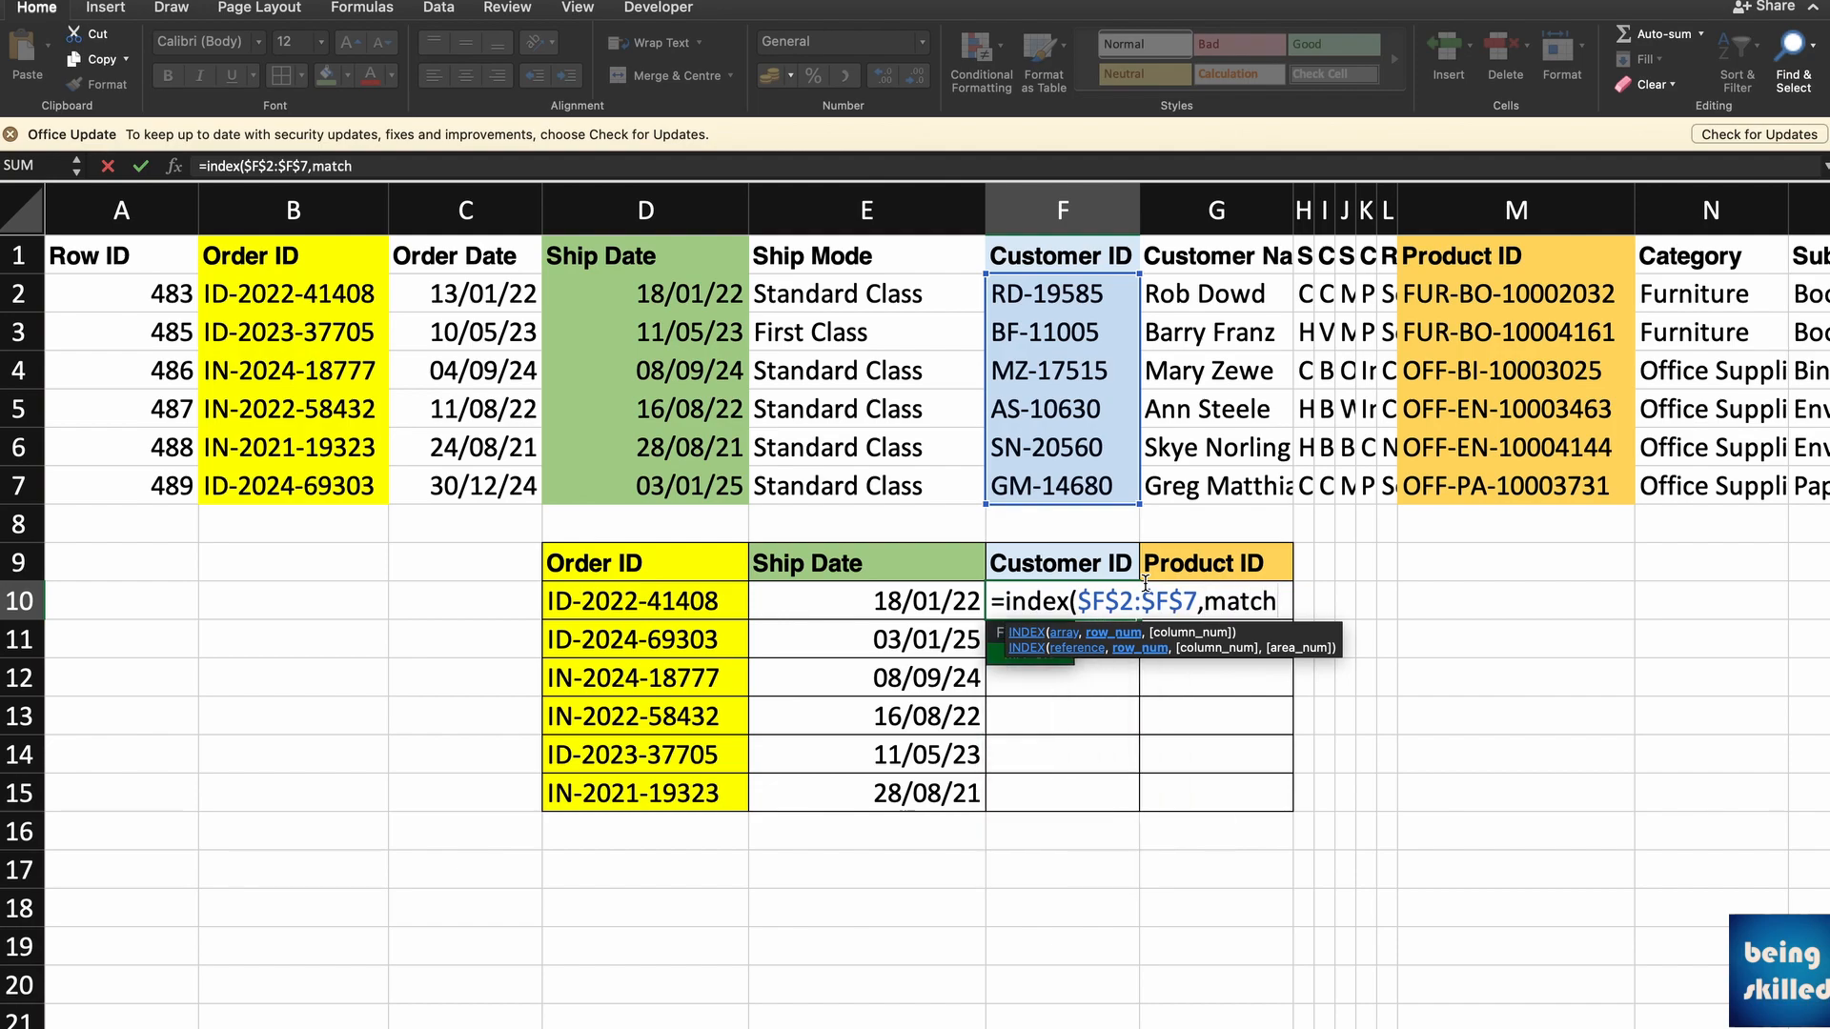
{"action": "type", "text": "("}
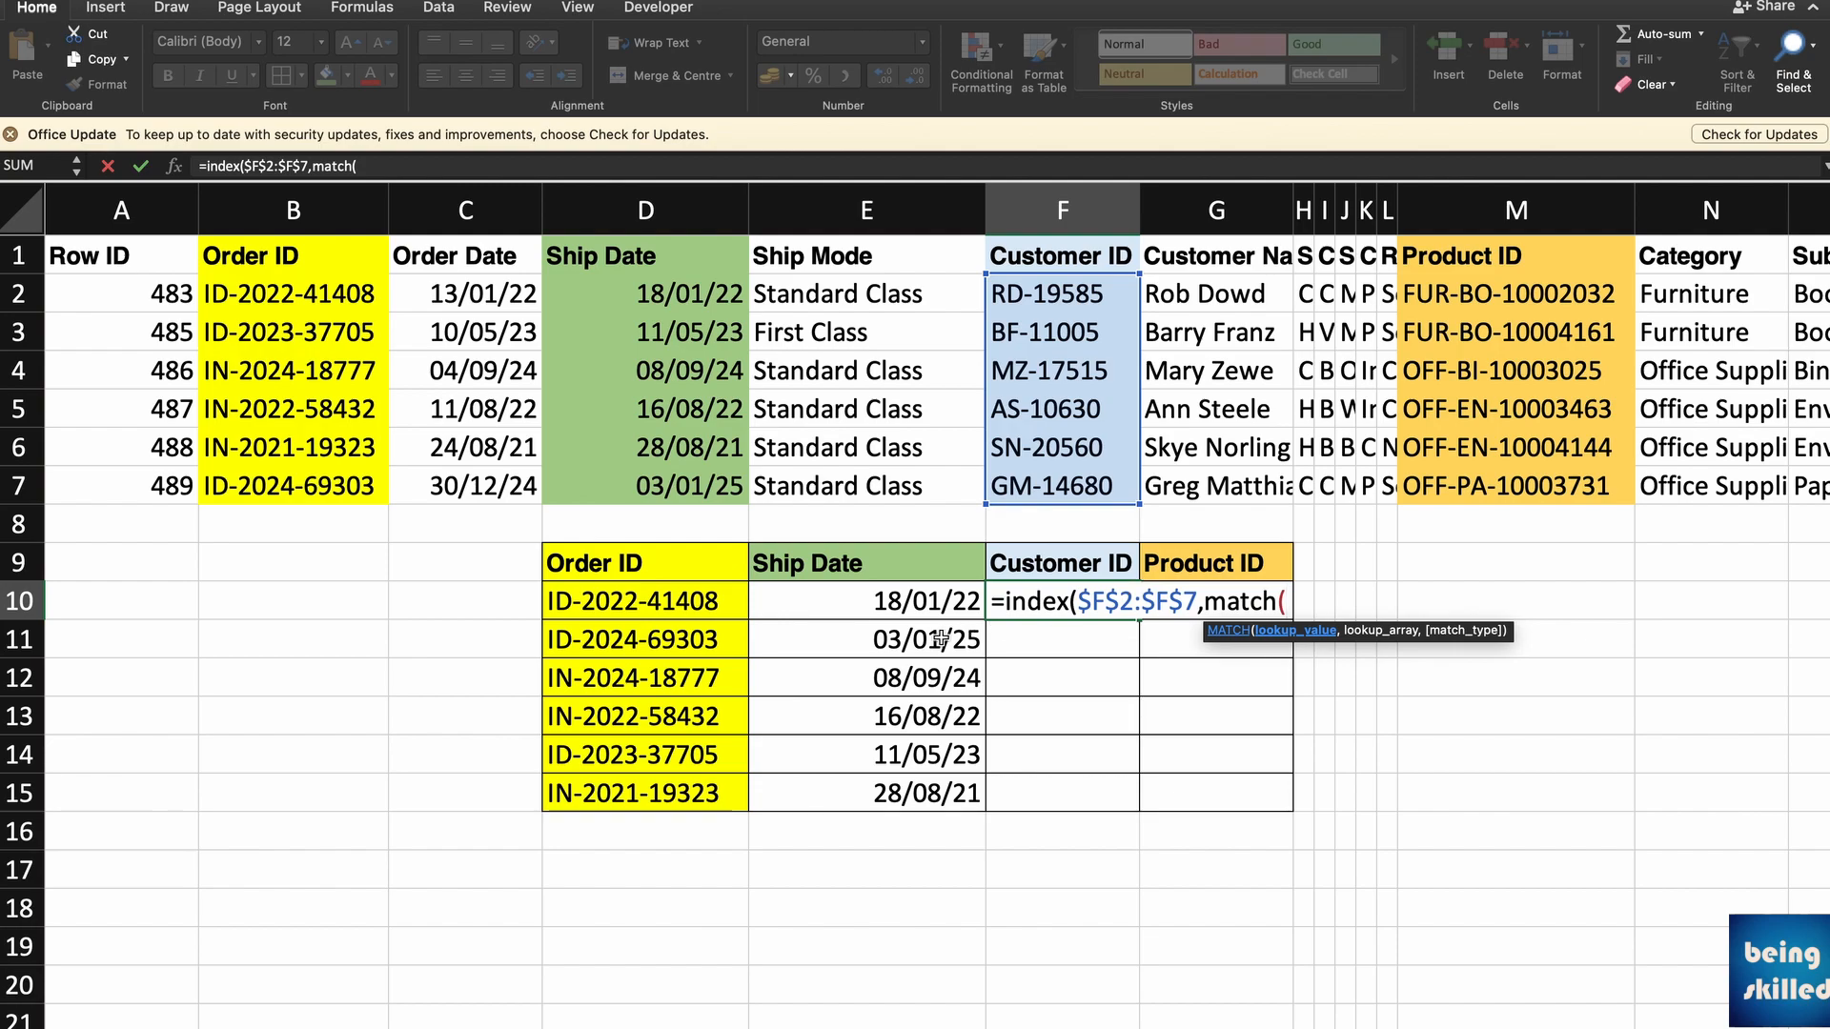
{"action": "left_click", "coordinate": [721, 611]}
{"action": "type", "text": ","}
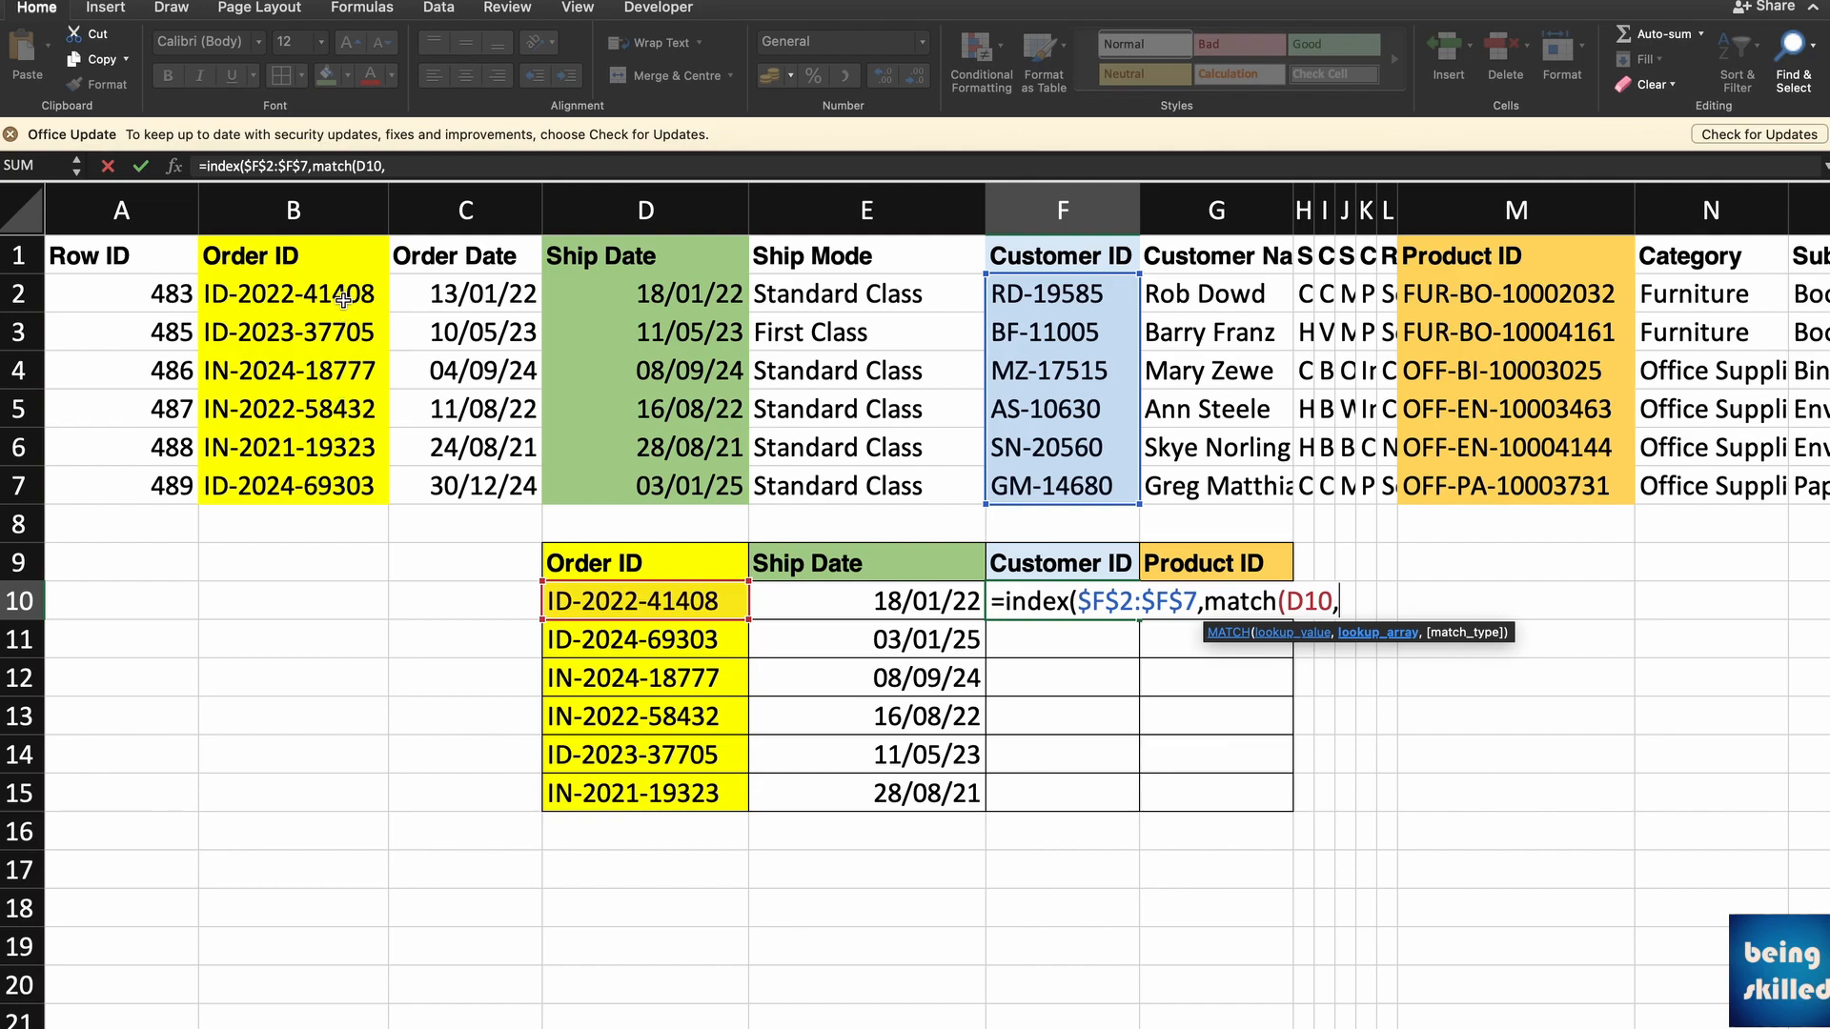
{"action": "left_click_drag", "start_coordinate": [343, 299], "coordinate": [348, 479]}
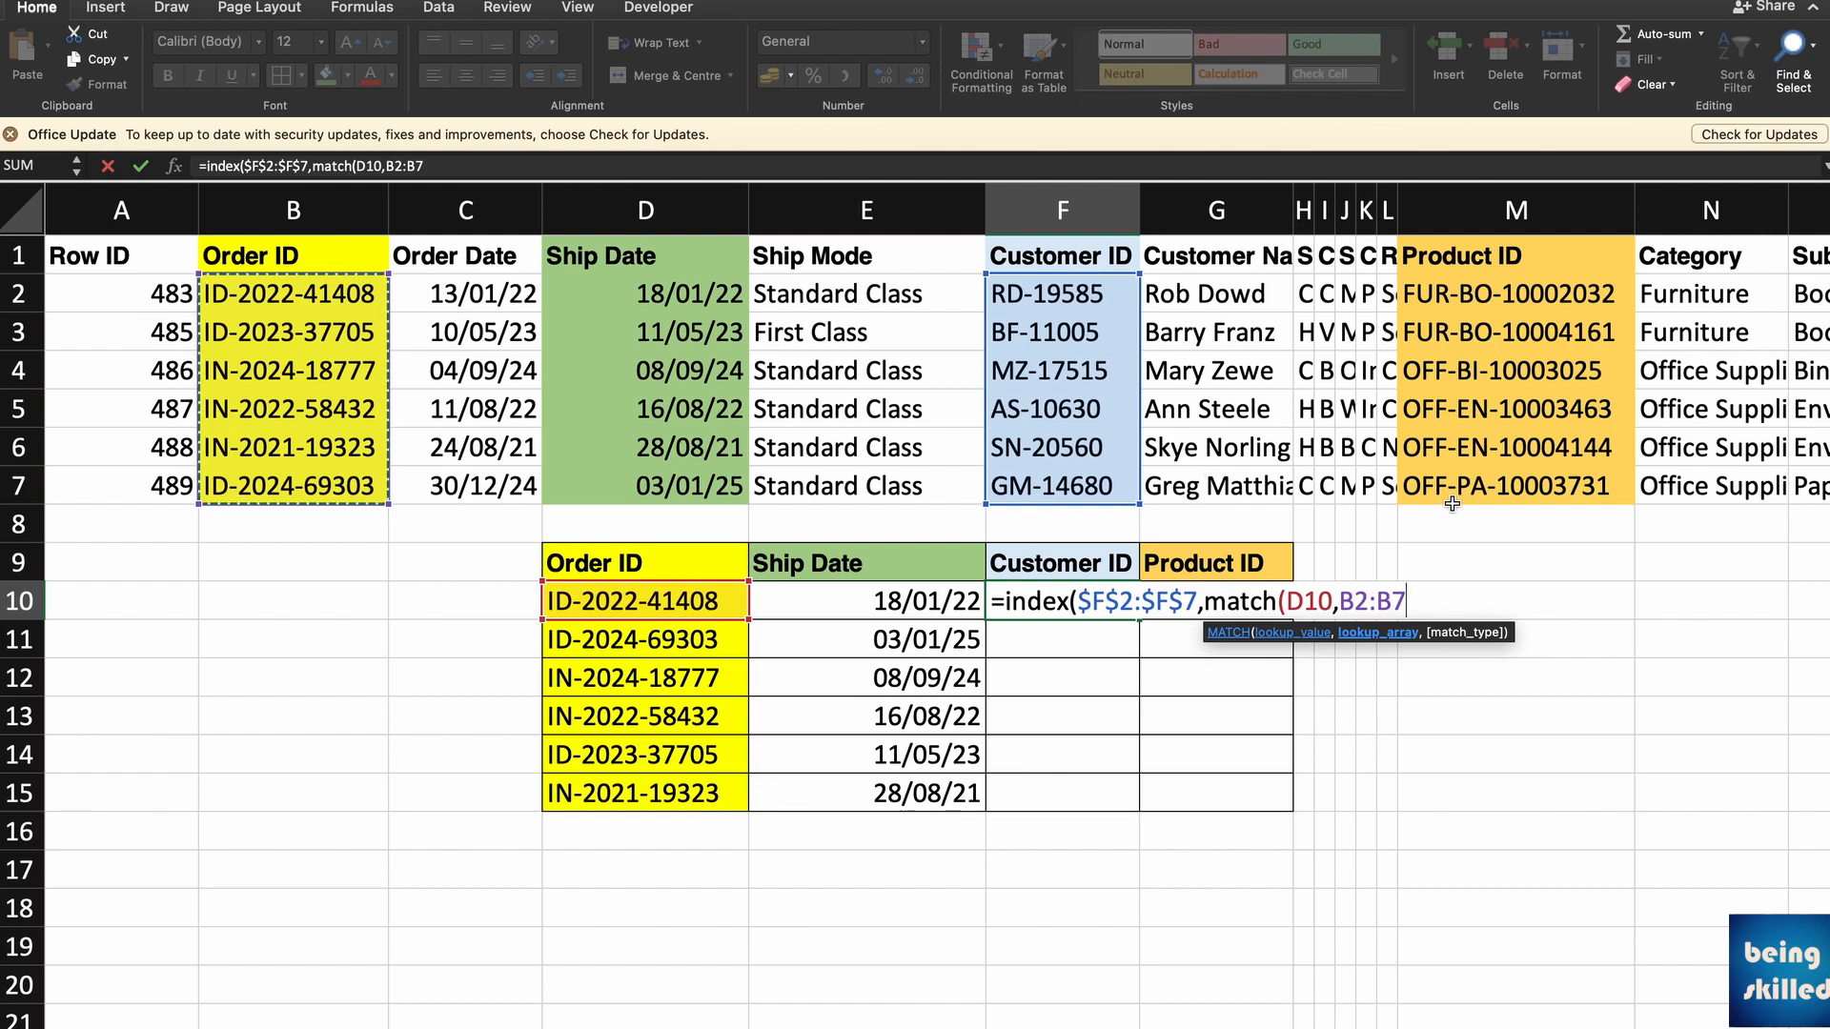
Make the F10 lookup array absolute as $B$2:$B$7, set match type 0 and commit the formula.
{"action": "left_click", "coordinate": [1352, 604]}
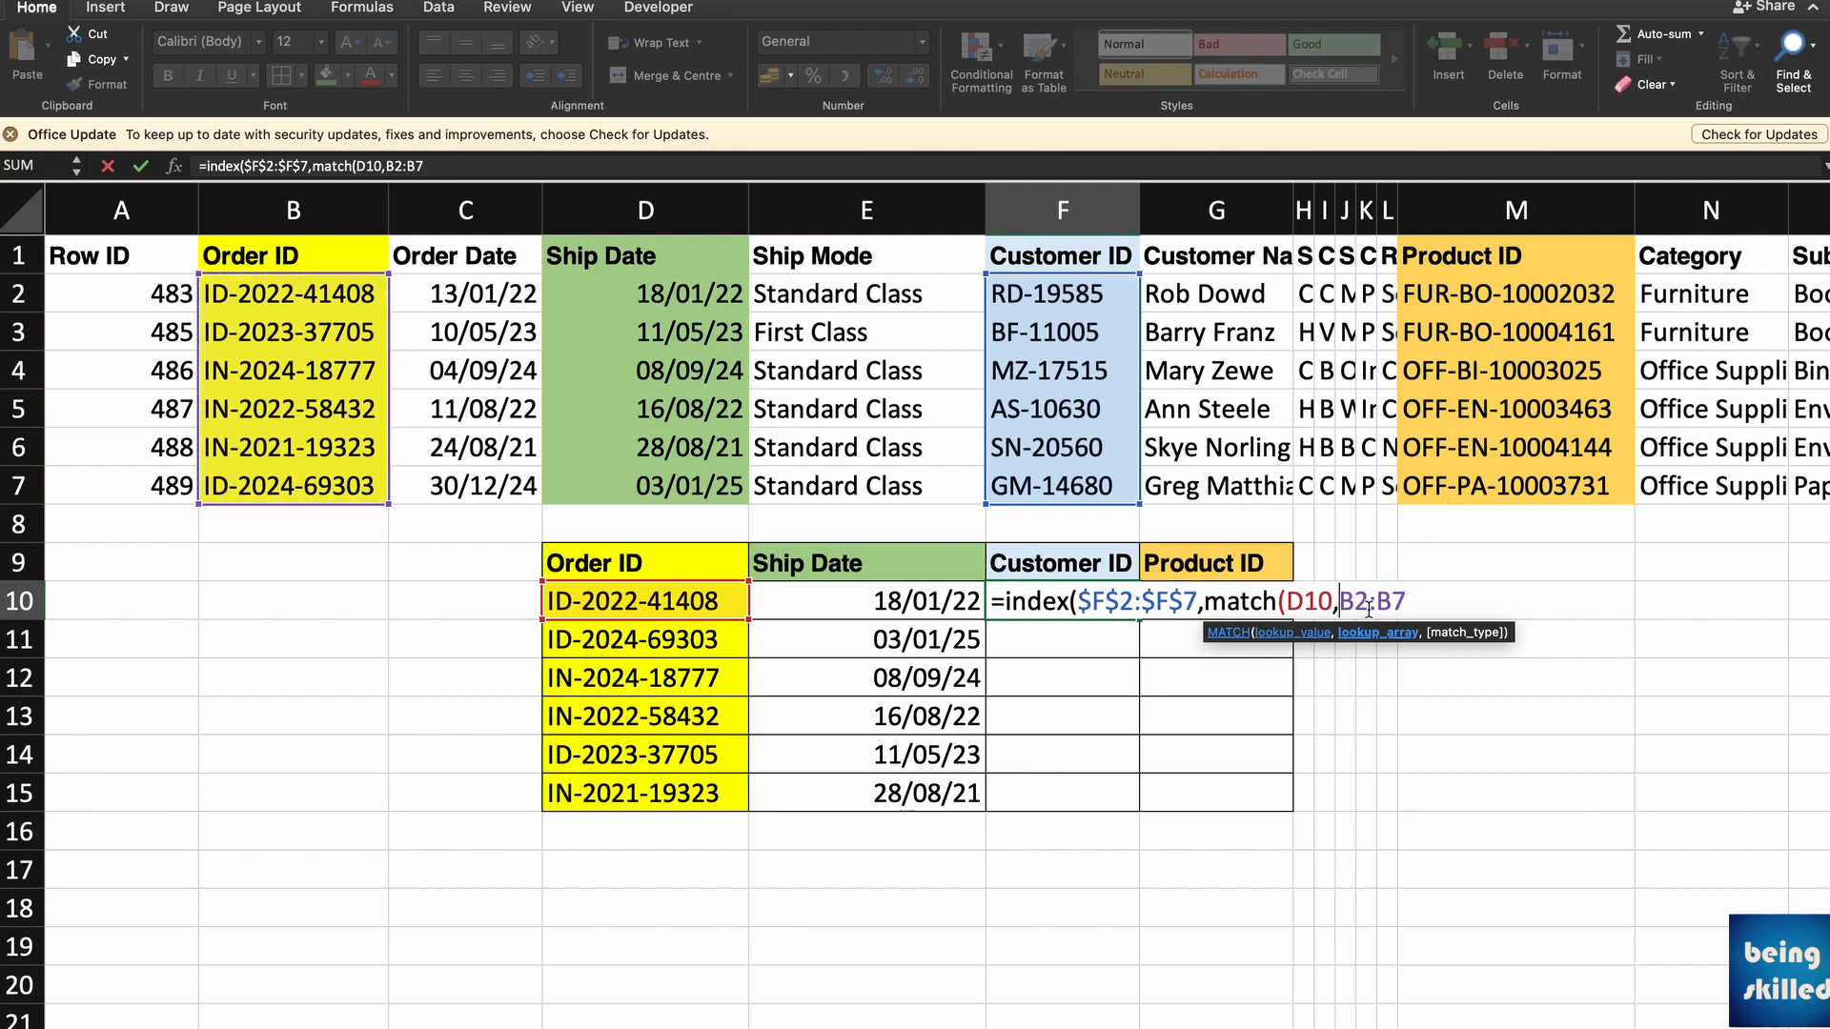
{"action": "type", "text": "$"}
{"action": "key", "text": "Right"}
{"action": "type", "text": "$F$"}
{"action": "key", "text": "Right"}
{"action": "type", "text": "$7,"}
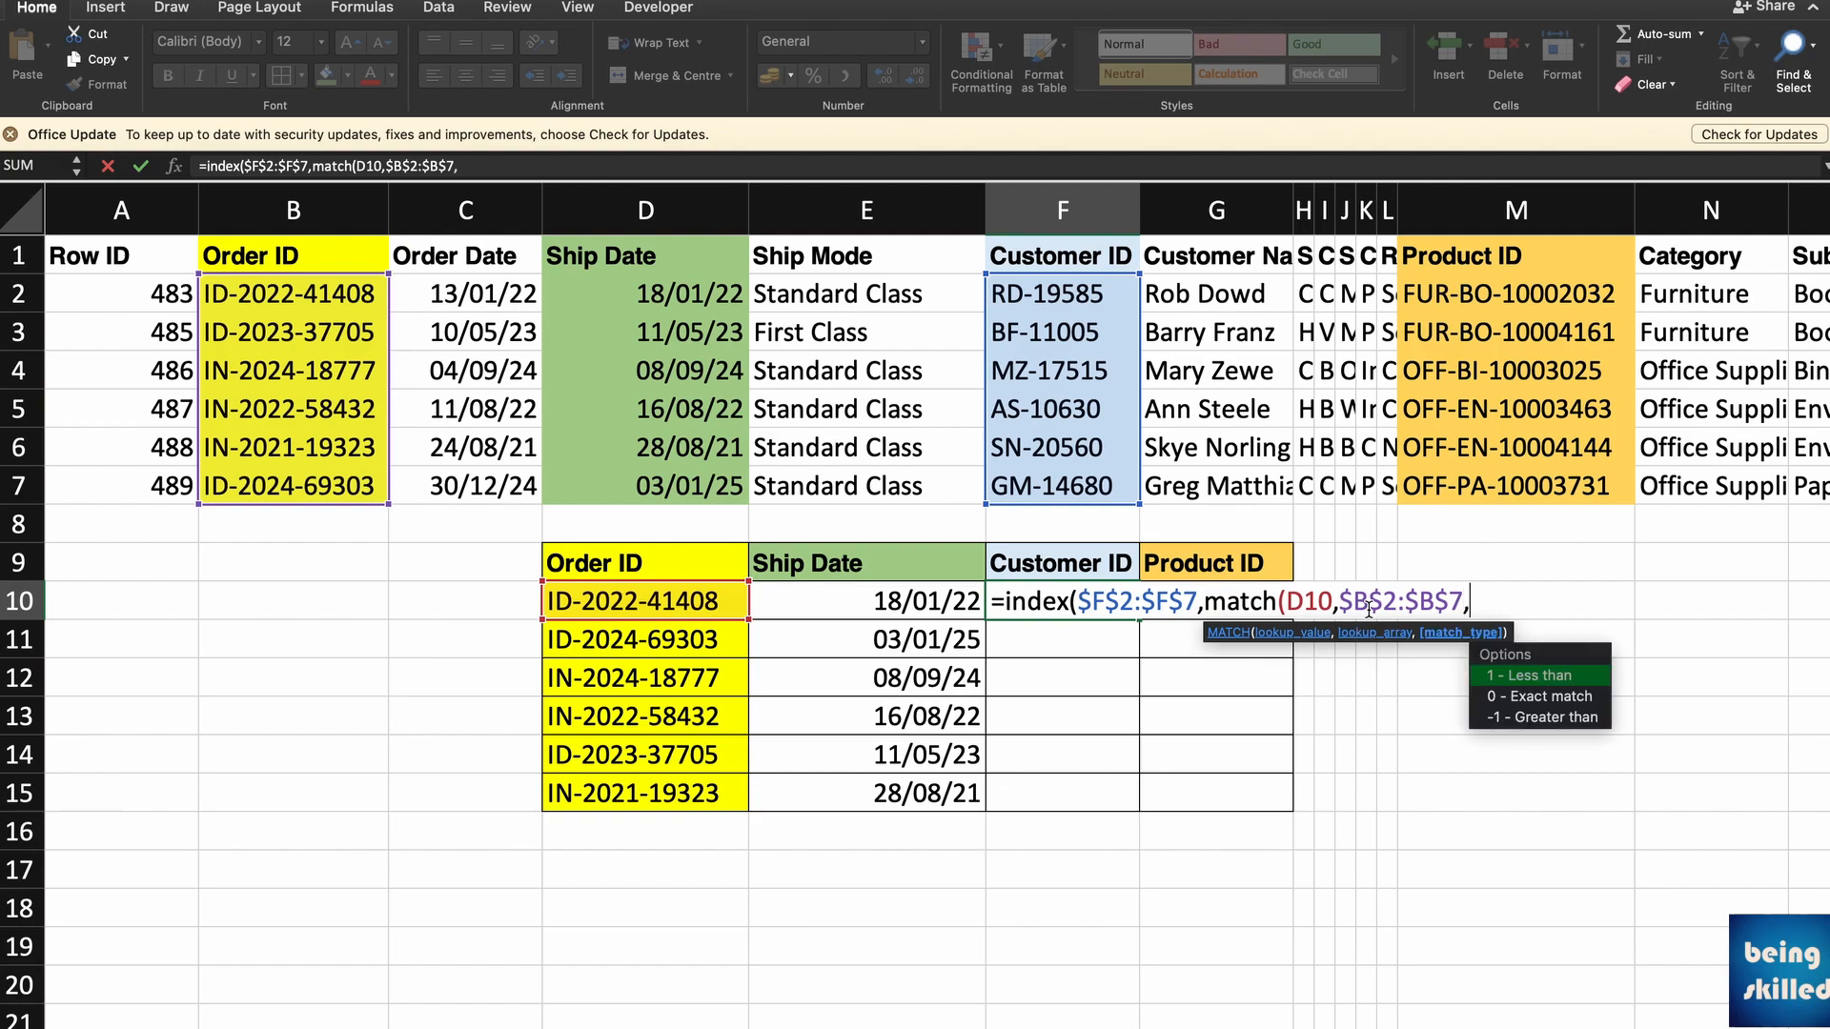
{"action": "type", "text": "0))"}
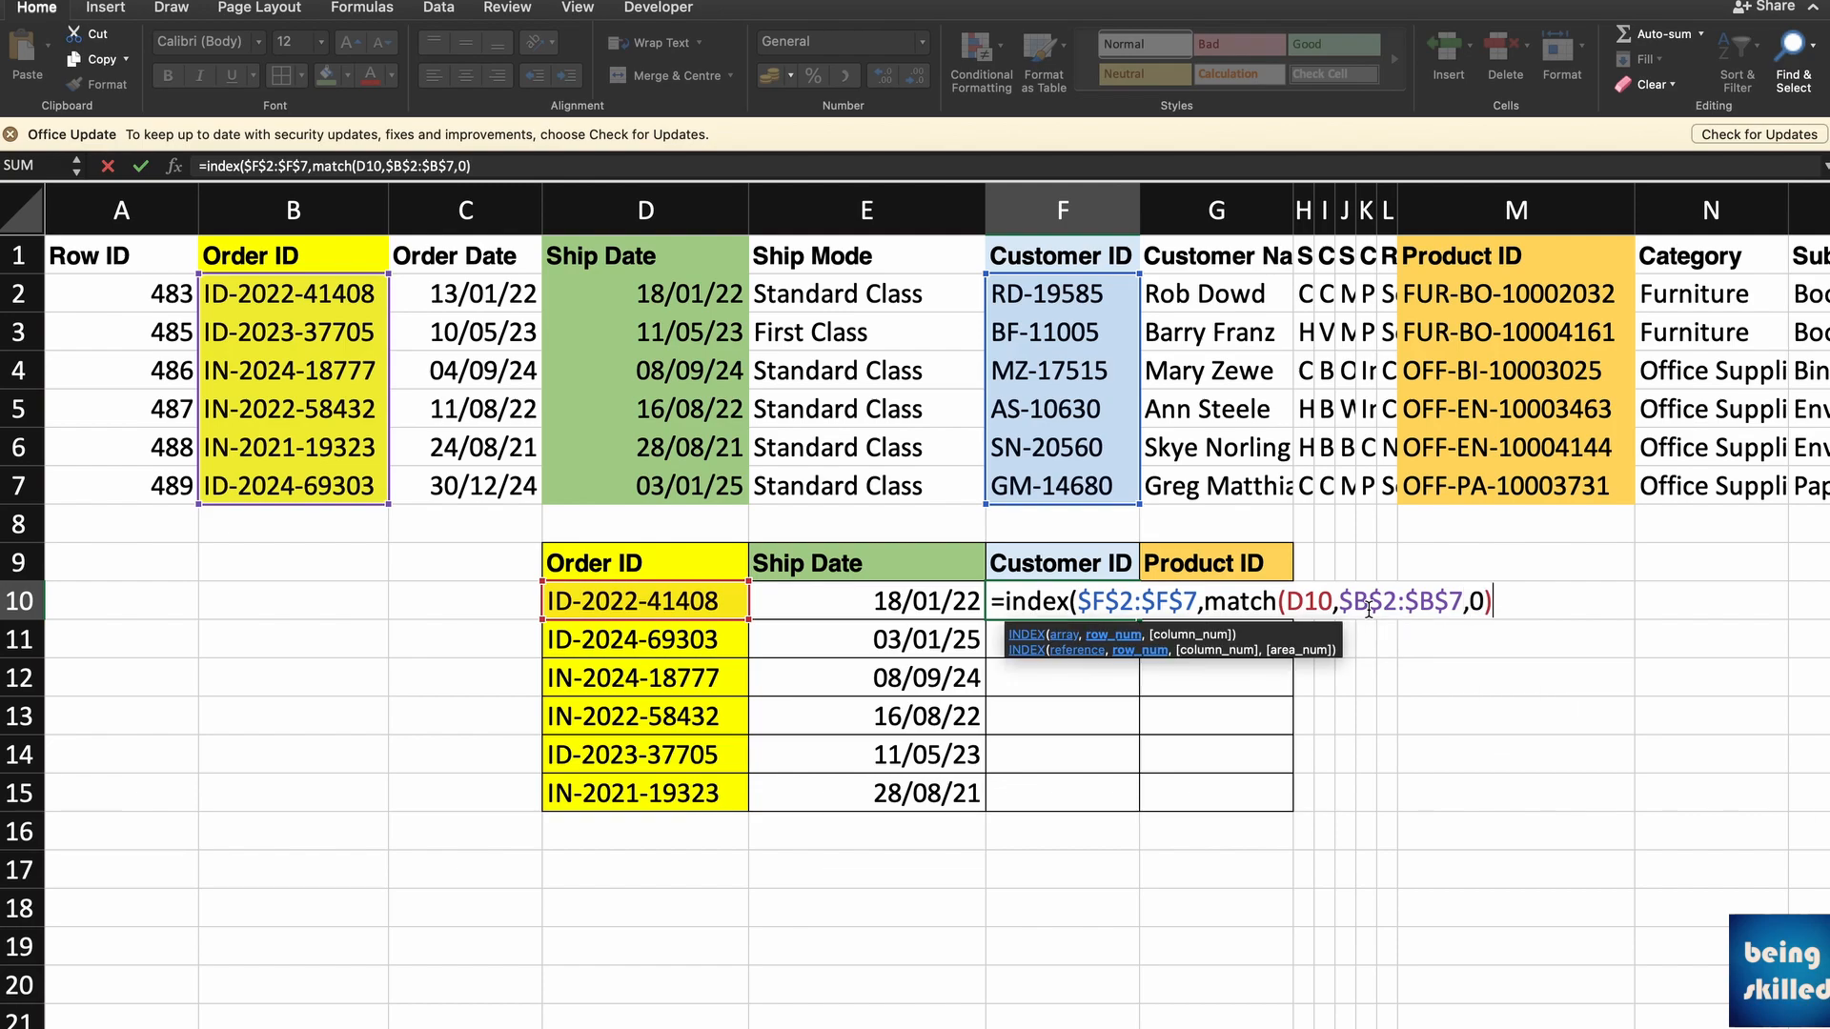
{"action": "key", "text": "Return"}
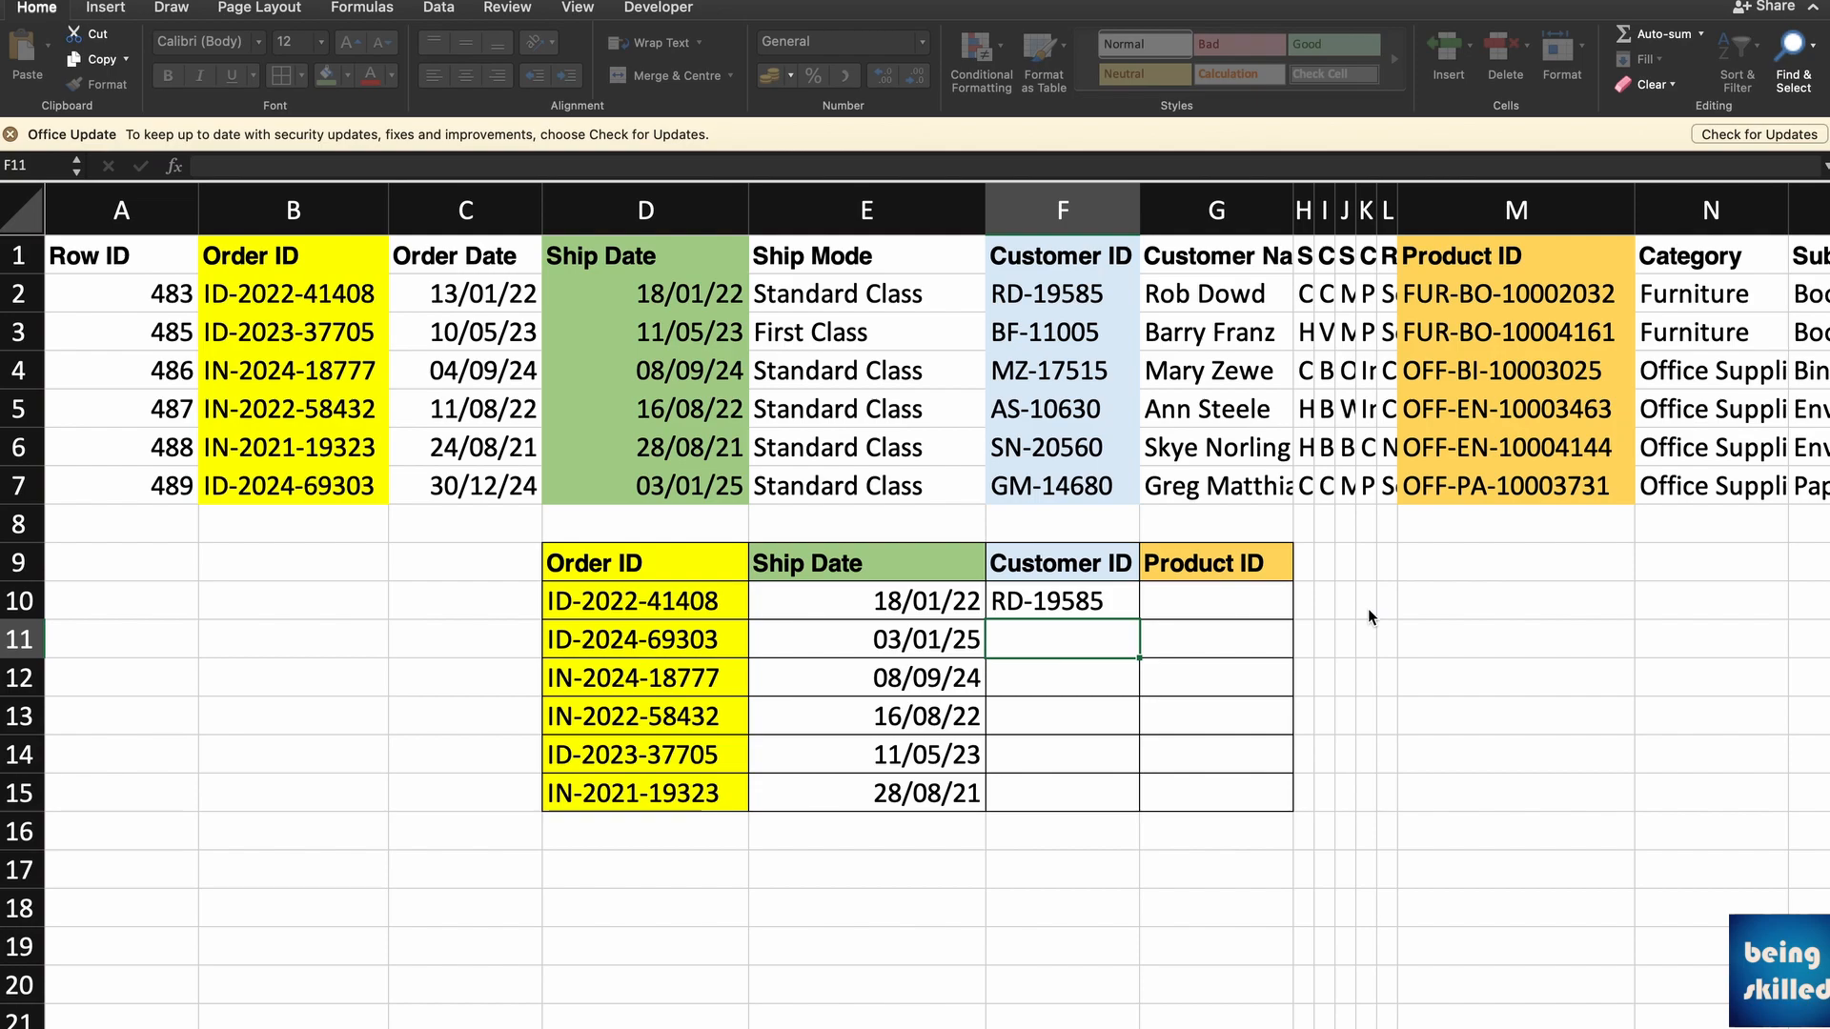
Fill the F10 formula down through F15 and compare the customer ID in F14 with source row 3.
{"action": "left_click", "coordinate": [1124, 612]}
{"action": "left_click_drag", "start_coordinate": [1126, 612], "coordinate": [1136, 803]}
{"action": "left_click", "coordinate": [1178, 679]}
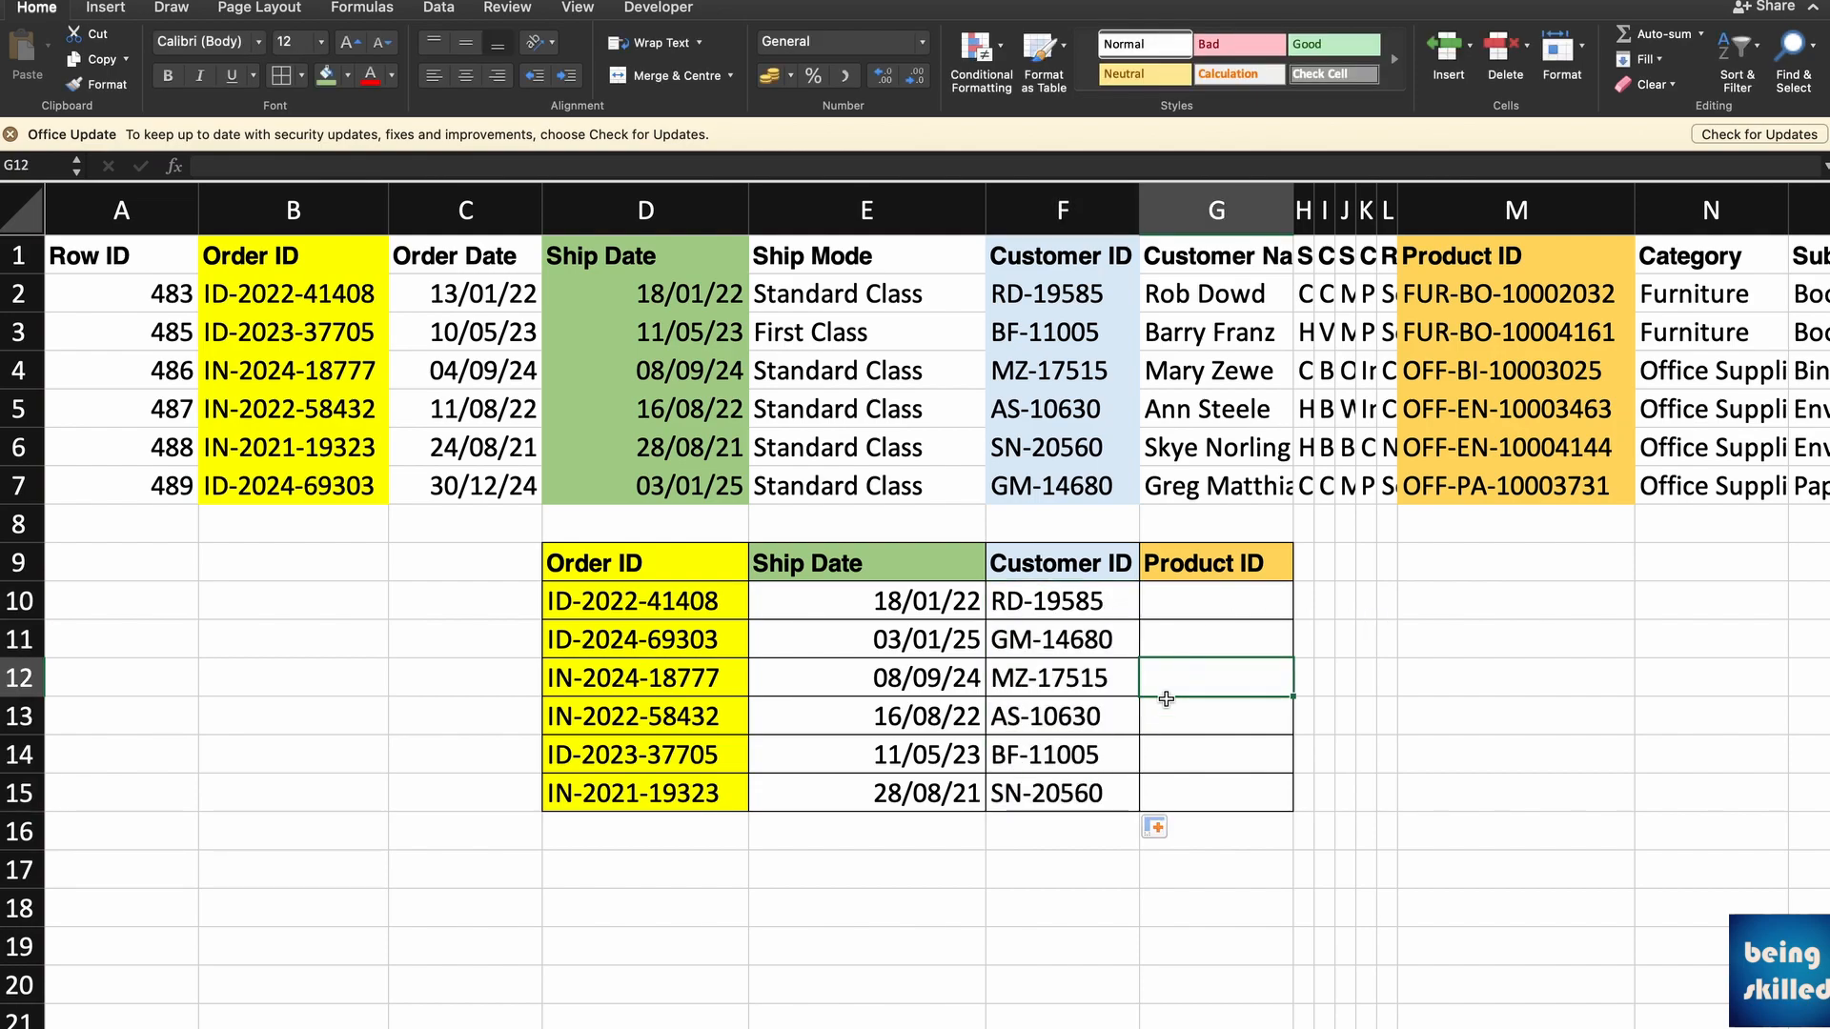
{"action": "left_click", "coordinate": [1111, 755]}
{"action": "left_click", "coordinate": [615, 762]}
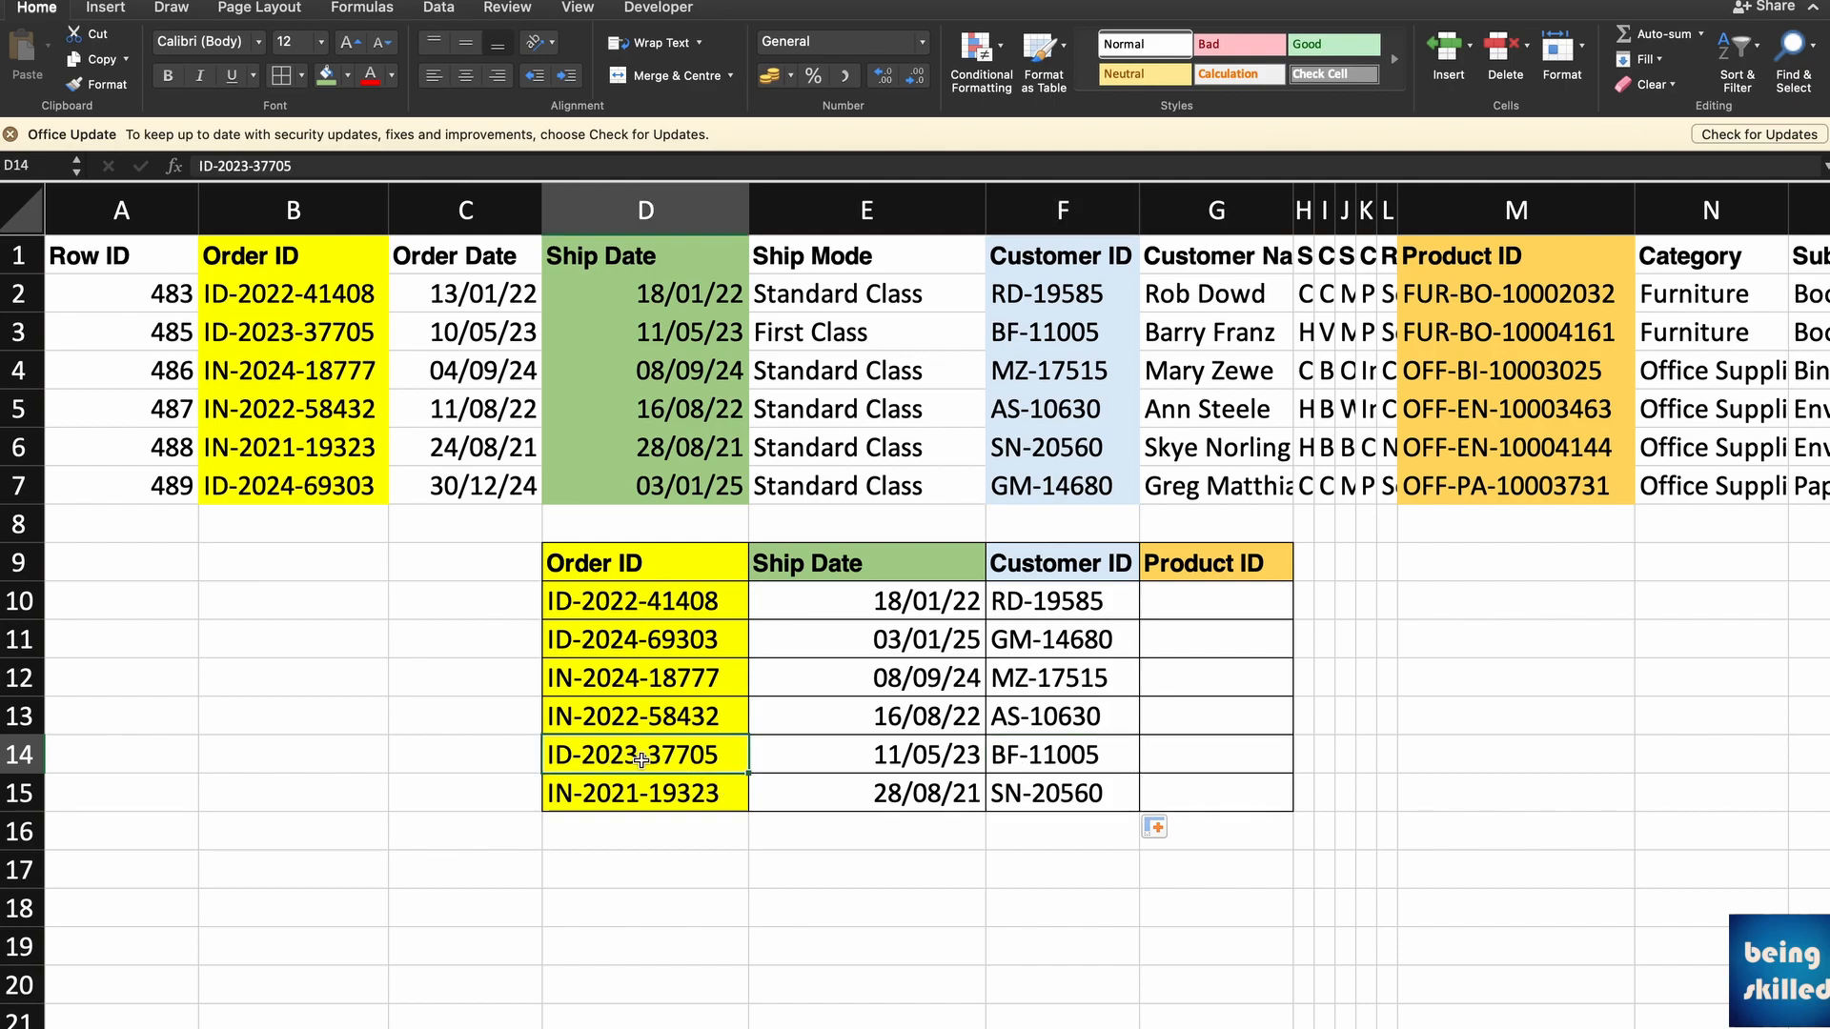
{"action": "left_click_drag", "start_coordinate": [344, 333], "coordinate": [1045, 341]}
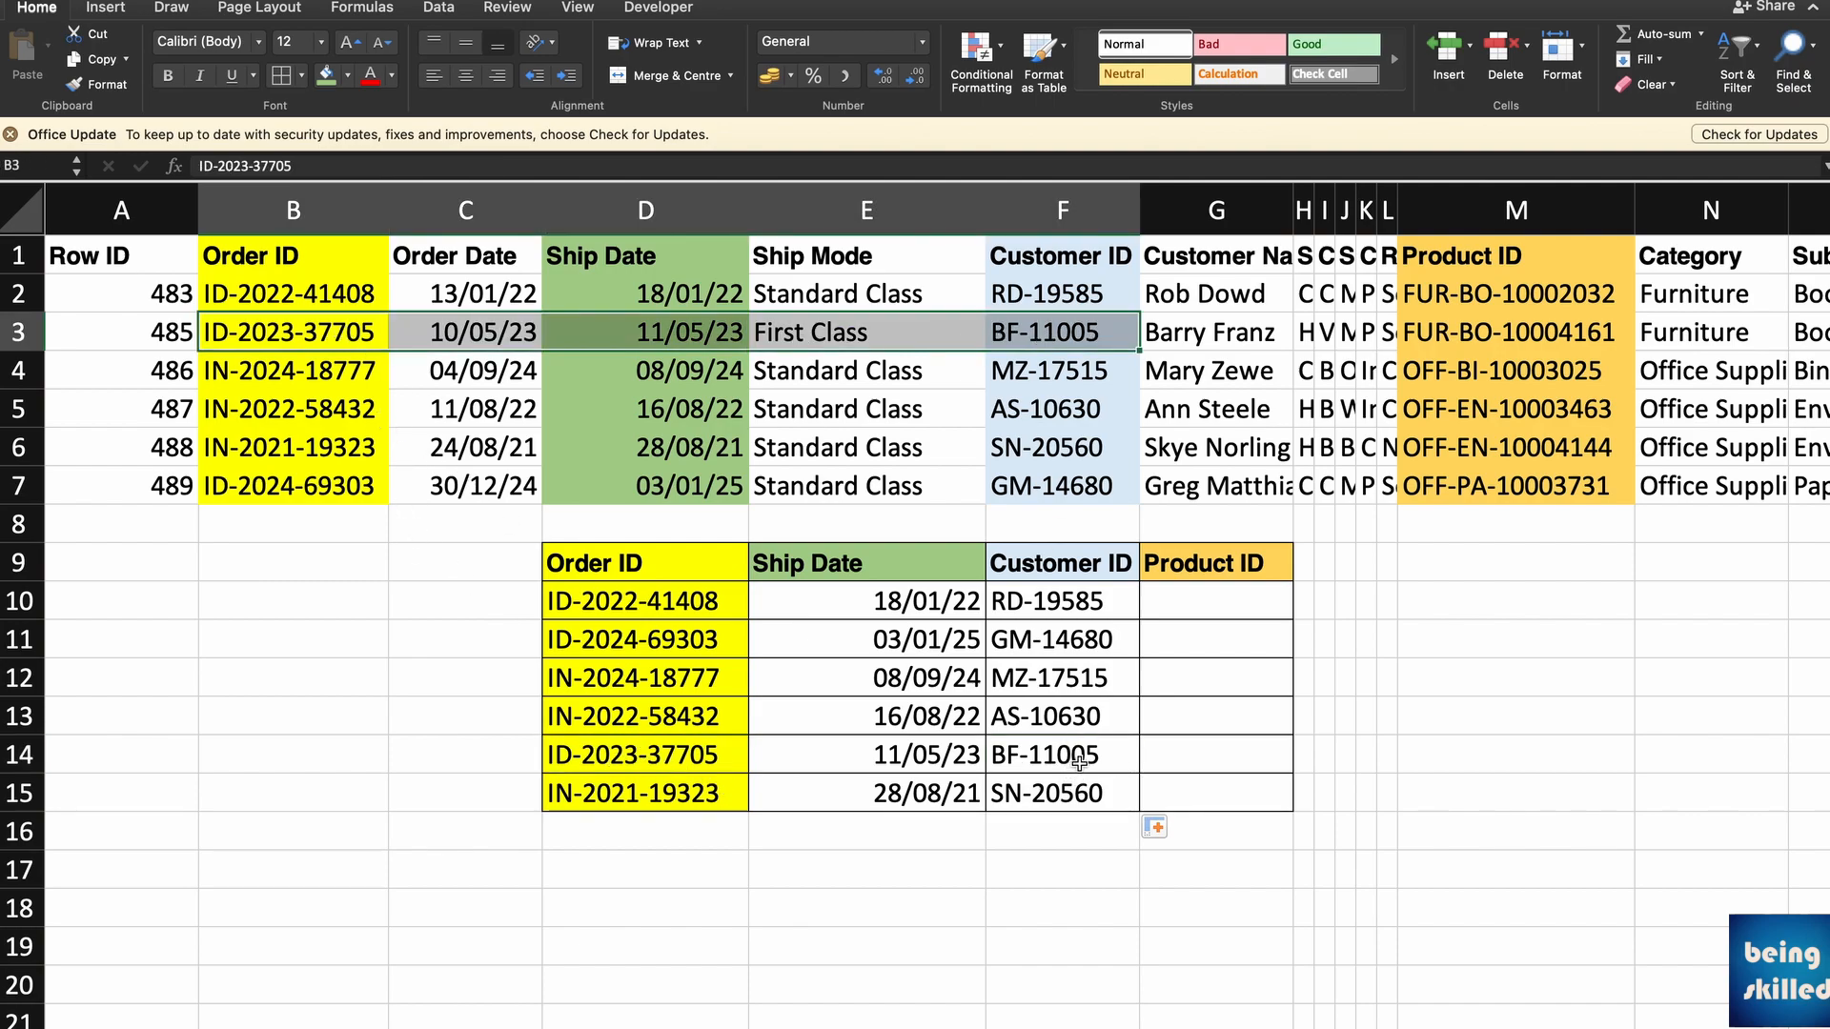
{"action": "left_click", "coordinate": [1106, 755]}
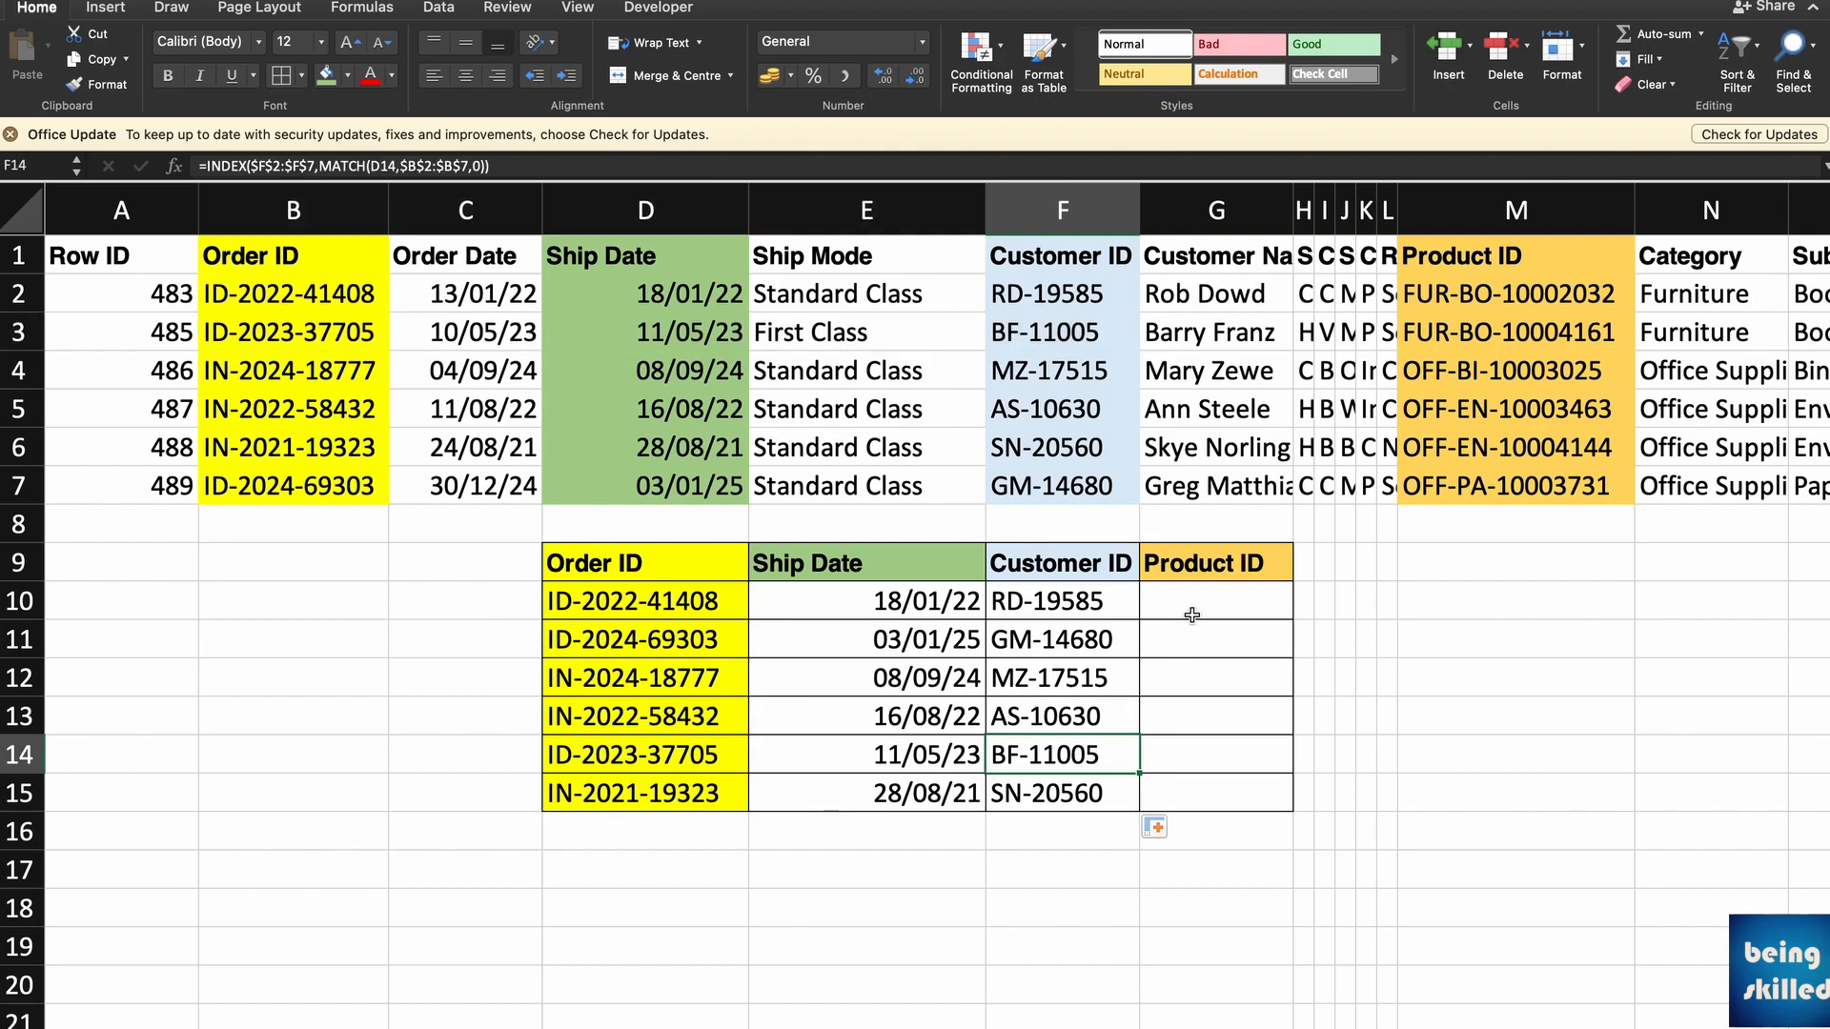
Start an INDEX formula in G10 with the source product IDs M2:M7 as the array.
{"action": "left_click", "coordinate": [1187, 597]}
{"action": "type", "text": "=index("}
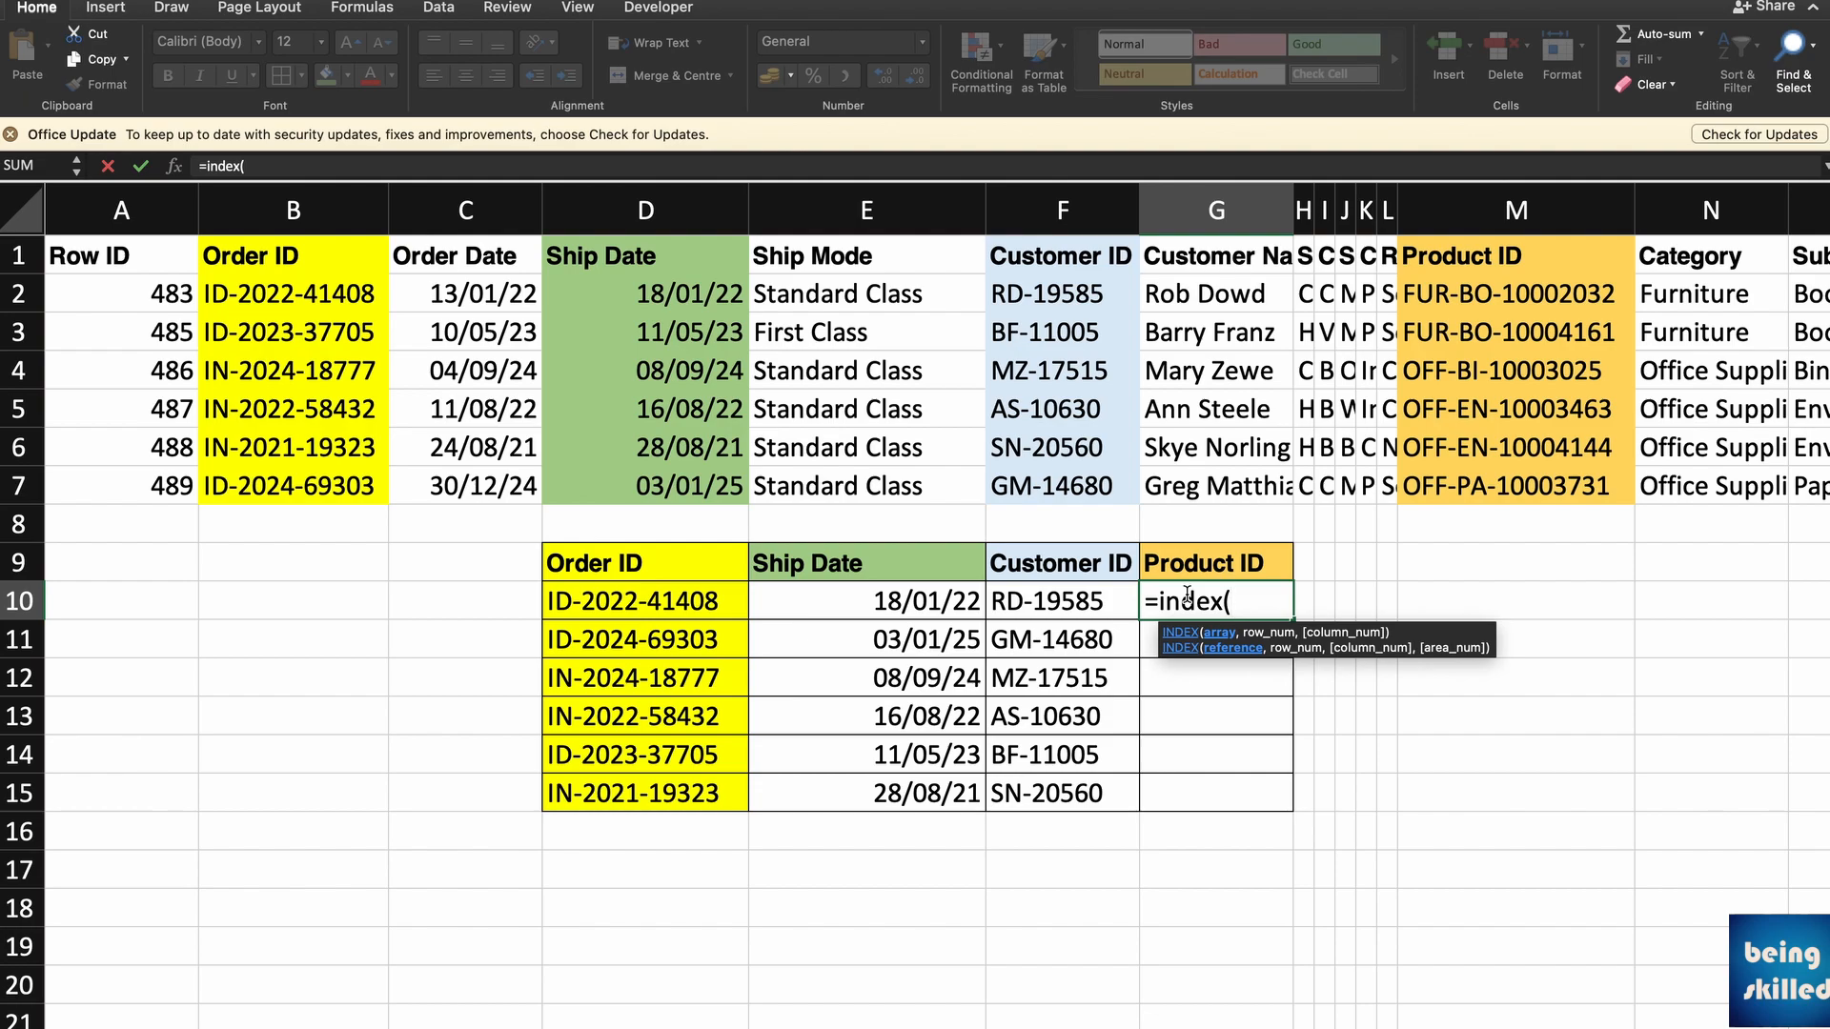
{"action": "left_click_drag", "start_coordinate": [1496, 295], "coordinate": [1504, 486]}
Make the INDEX array in the G10 formula absolute as $M$2:$M$7.
{"action": "left_click", "coordinate": [1239, 588]}
{"action": "type", "text": "$"}
{"action": "key", "text": "Right"}
{"action": "type", "text": "$"}
{"action": "key", "text": "Right"}
{"action": "key", "text": "Right"}
{"action": "type", "text": "$"}
{"action": "key", "text": "Right"}
{"action": "type", "text": "$7"}
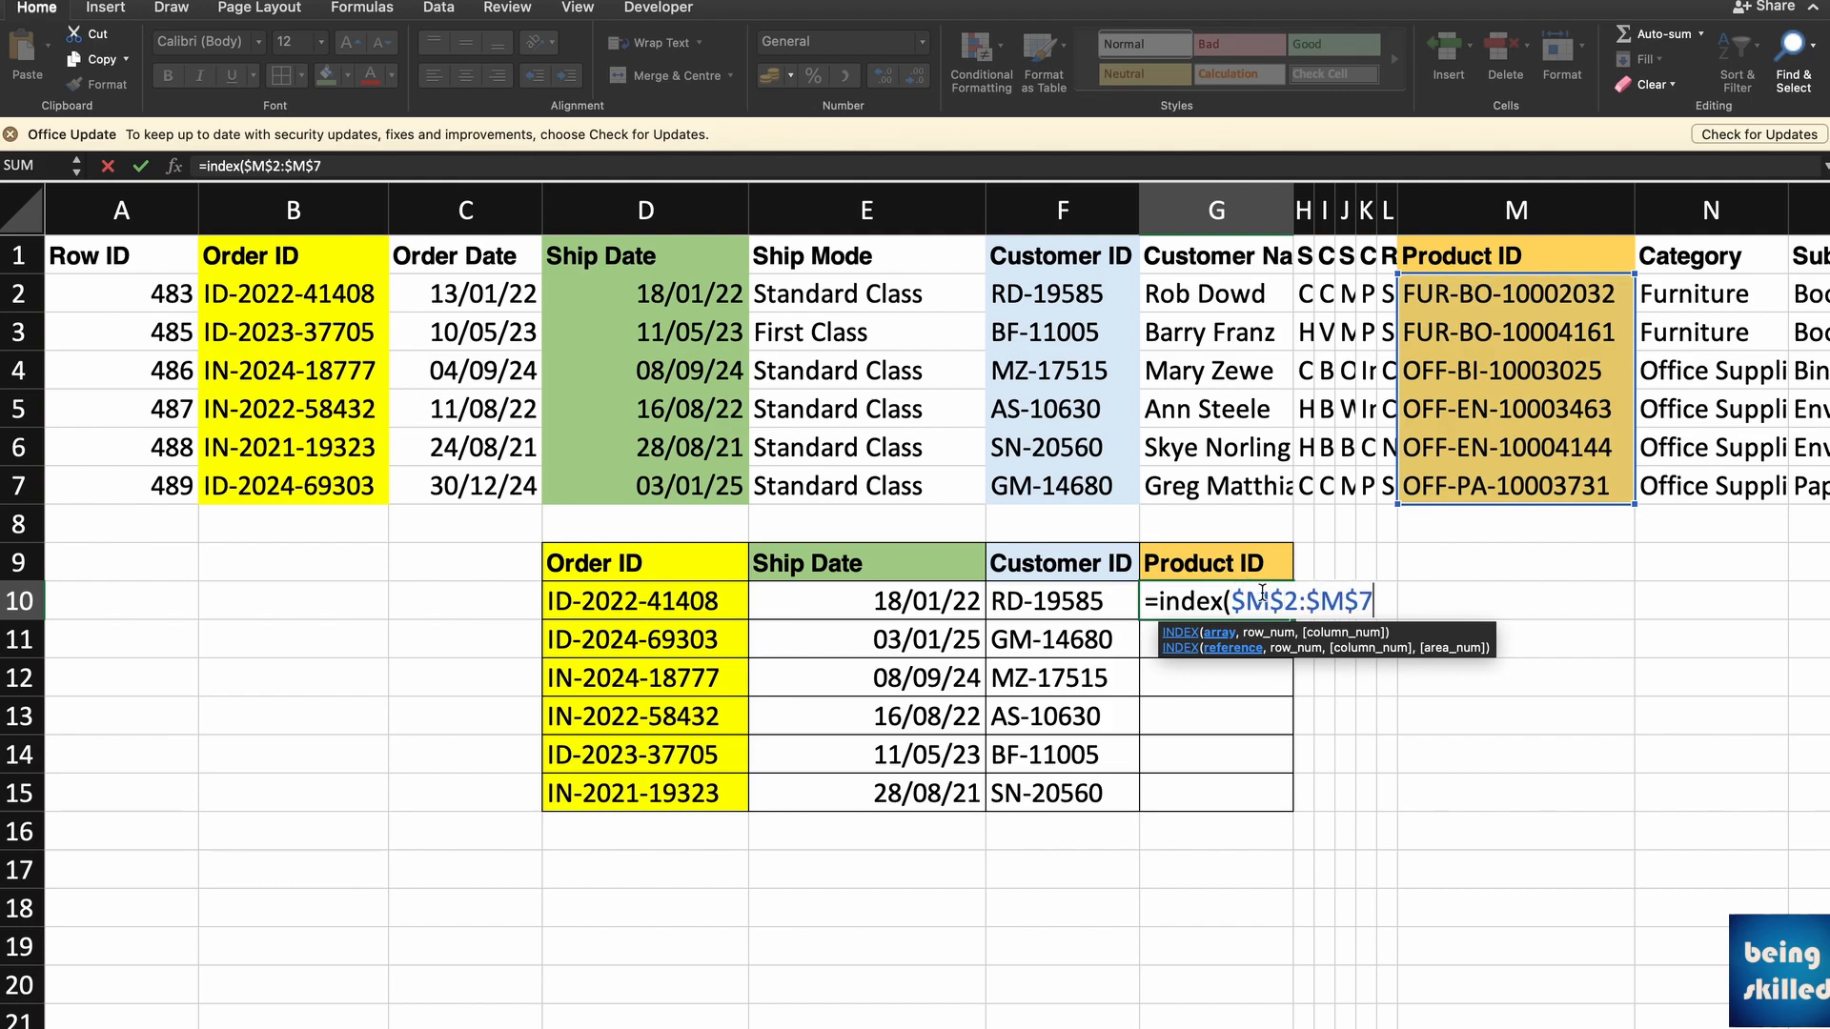
Add a MATCH function as the row number in G10, looking up D10 in the source order IDs B2:B7.
{"action": "type", "text": ","}
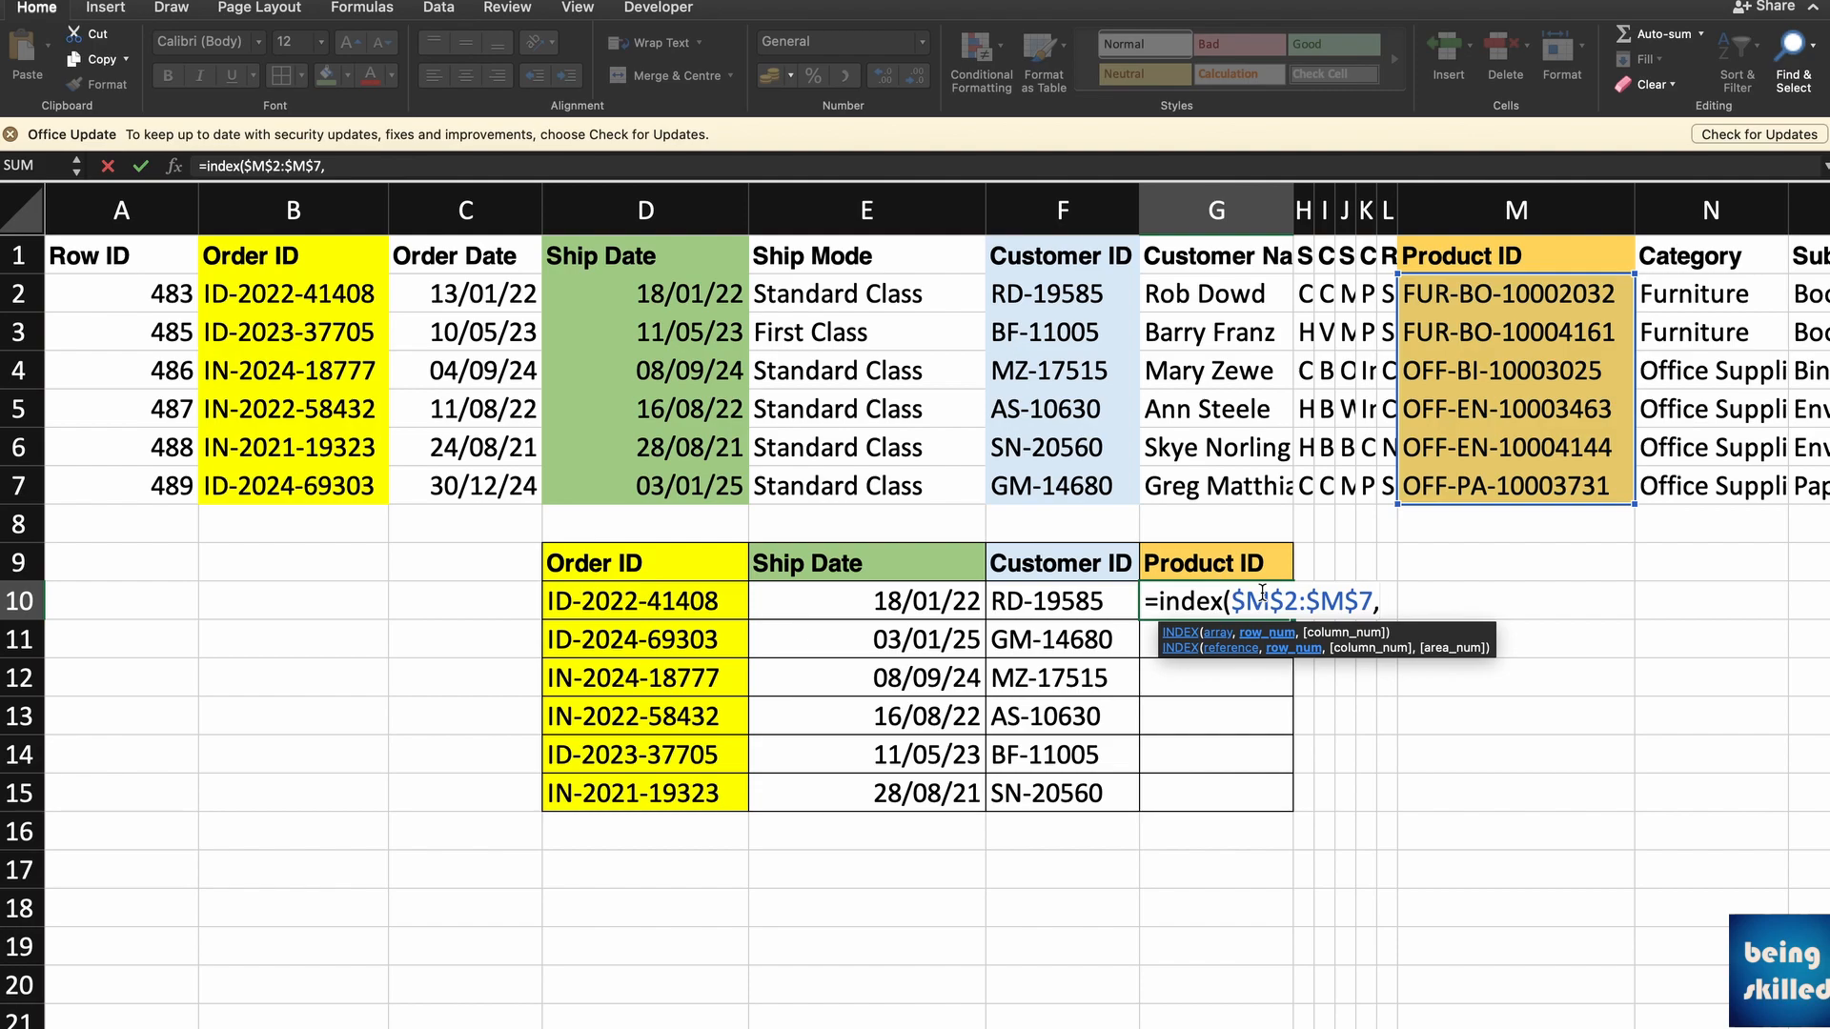
{"action": "type", "text": "match"}
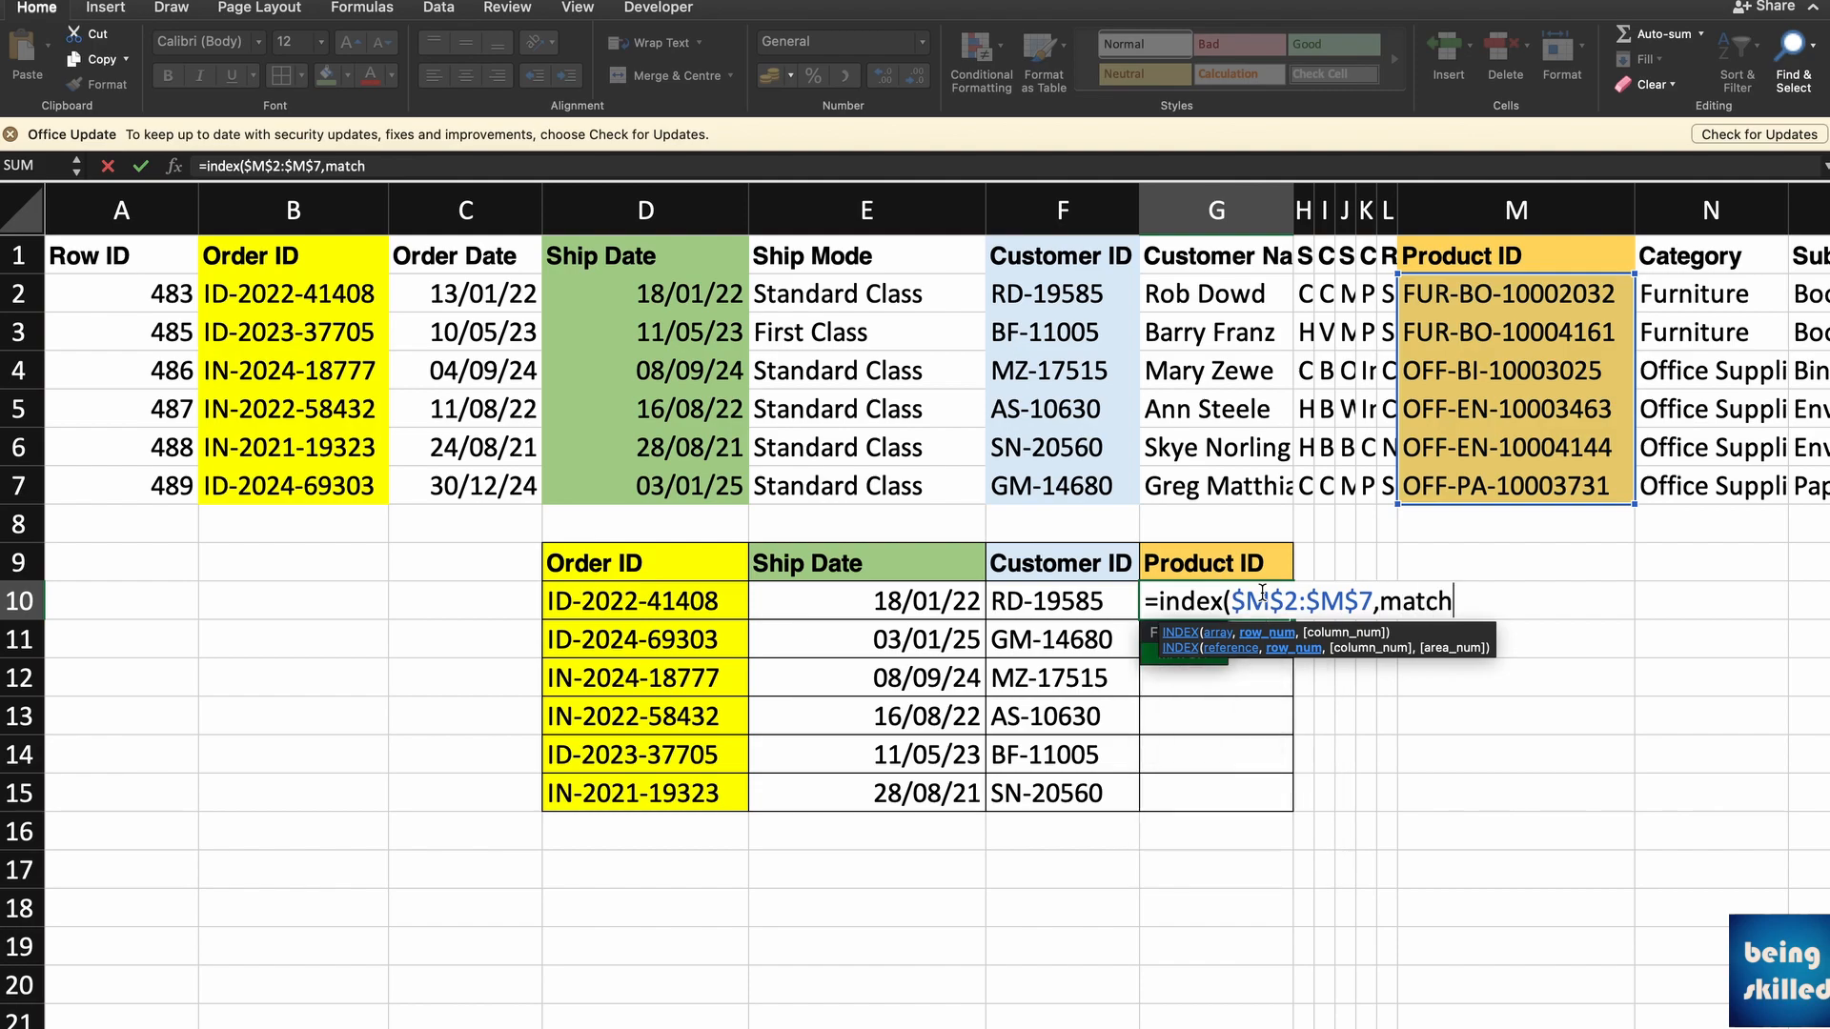
{"action": "type", "text": "("}
{"action": "left_click", "coordinate": [676, 607]}
{"action": "type", "text": ","}
{"action": "left_click", "coordinate": [288, 289]}
{"action": "left_click_drag", "start_coordinate": [288, 289], "coordinate": [303, 484]}
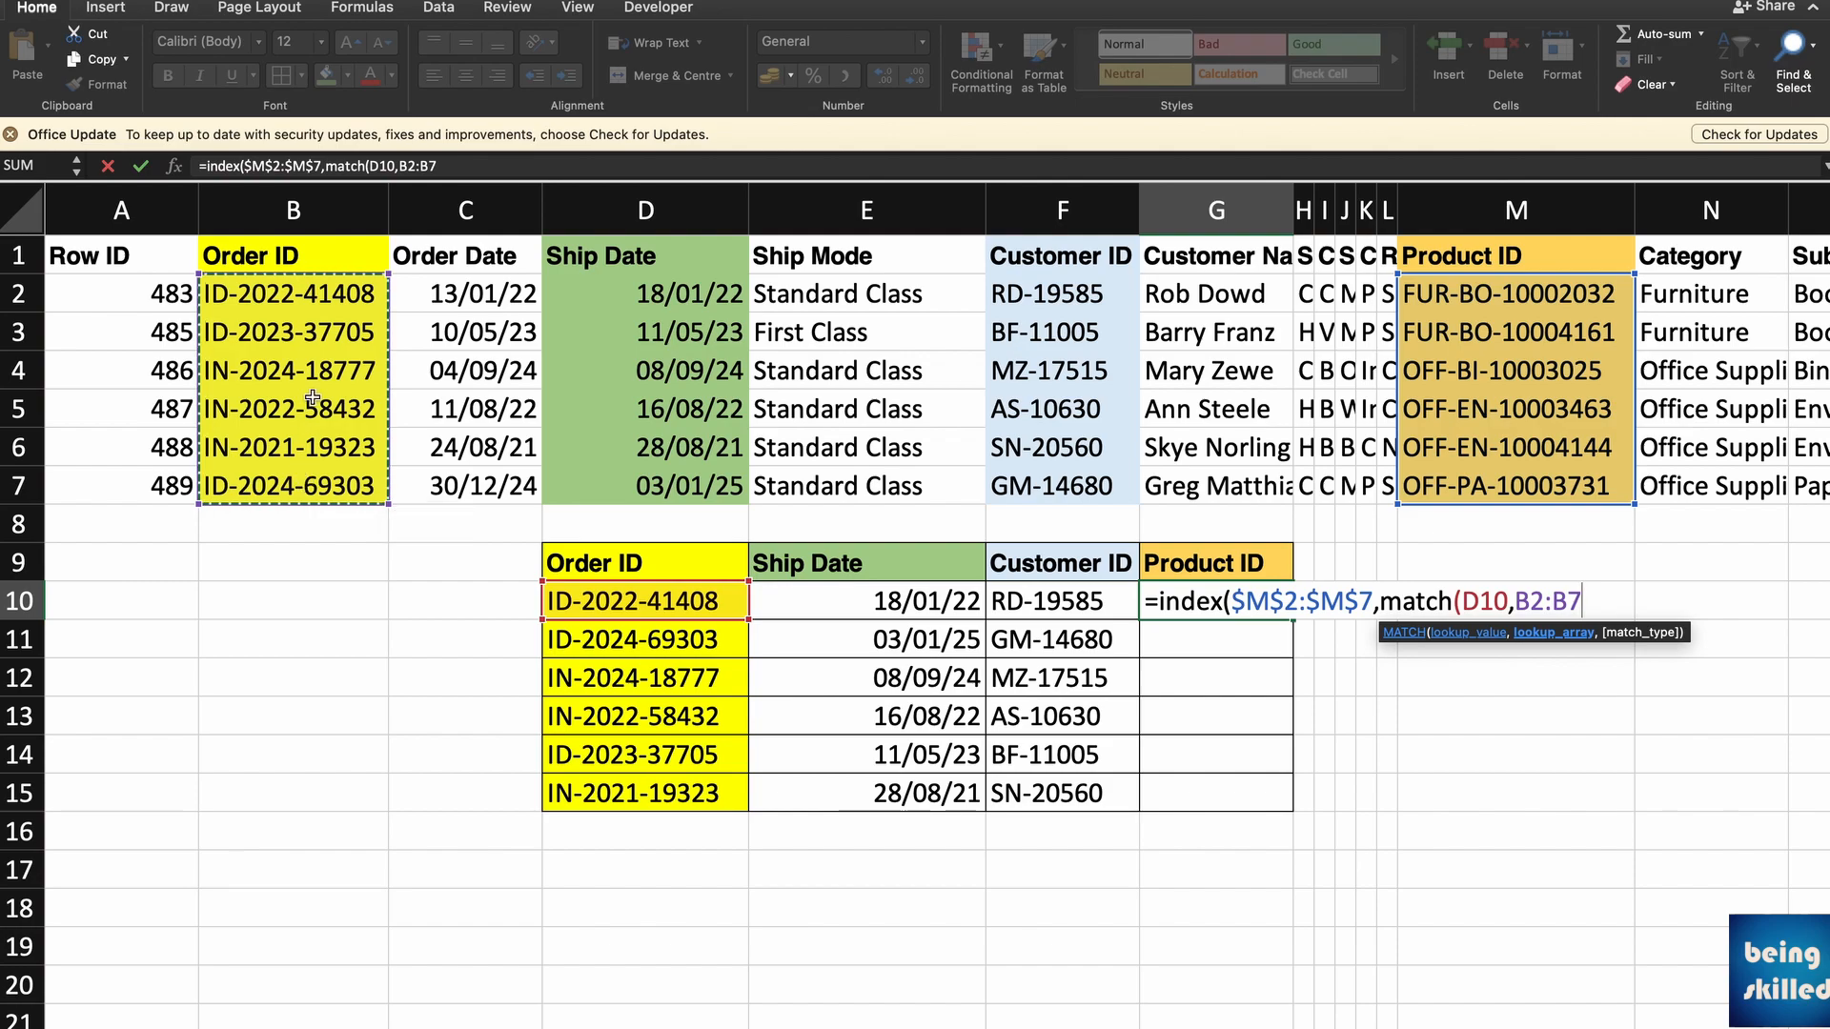
Make the G10 lookup array absolute as $B$2:$B$7, set match type 0 and commit the formula.
{"action": "left_click", "coordinate": [397, 167]}
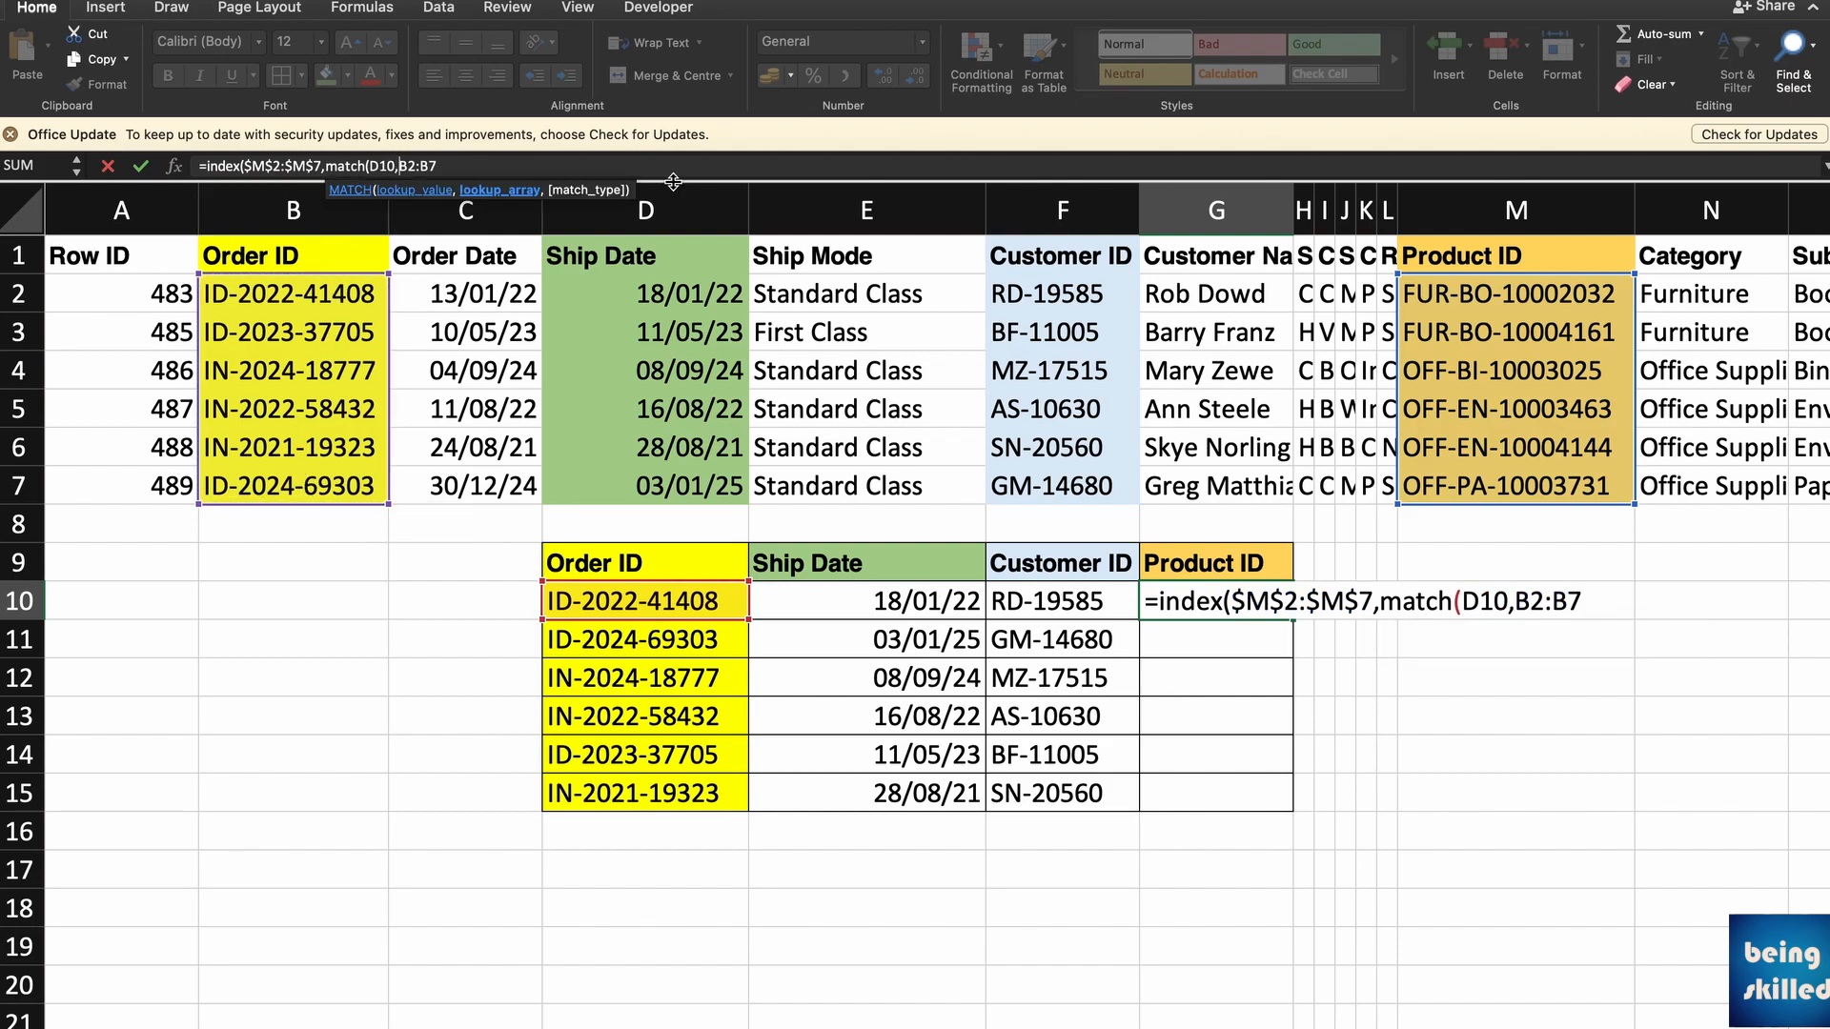
{"action": "type", "text": "$M"}
{"action": "type", "text": "$B$"}
{"action": "key", "text": "Right"}
{"action": "type", "text": "$"}
{"action": "key", "text": "Right"}
{"action": "type", "text": "$"}
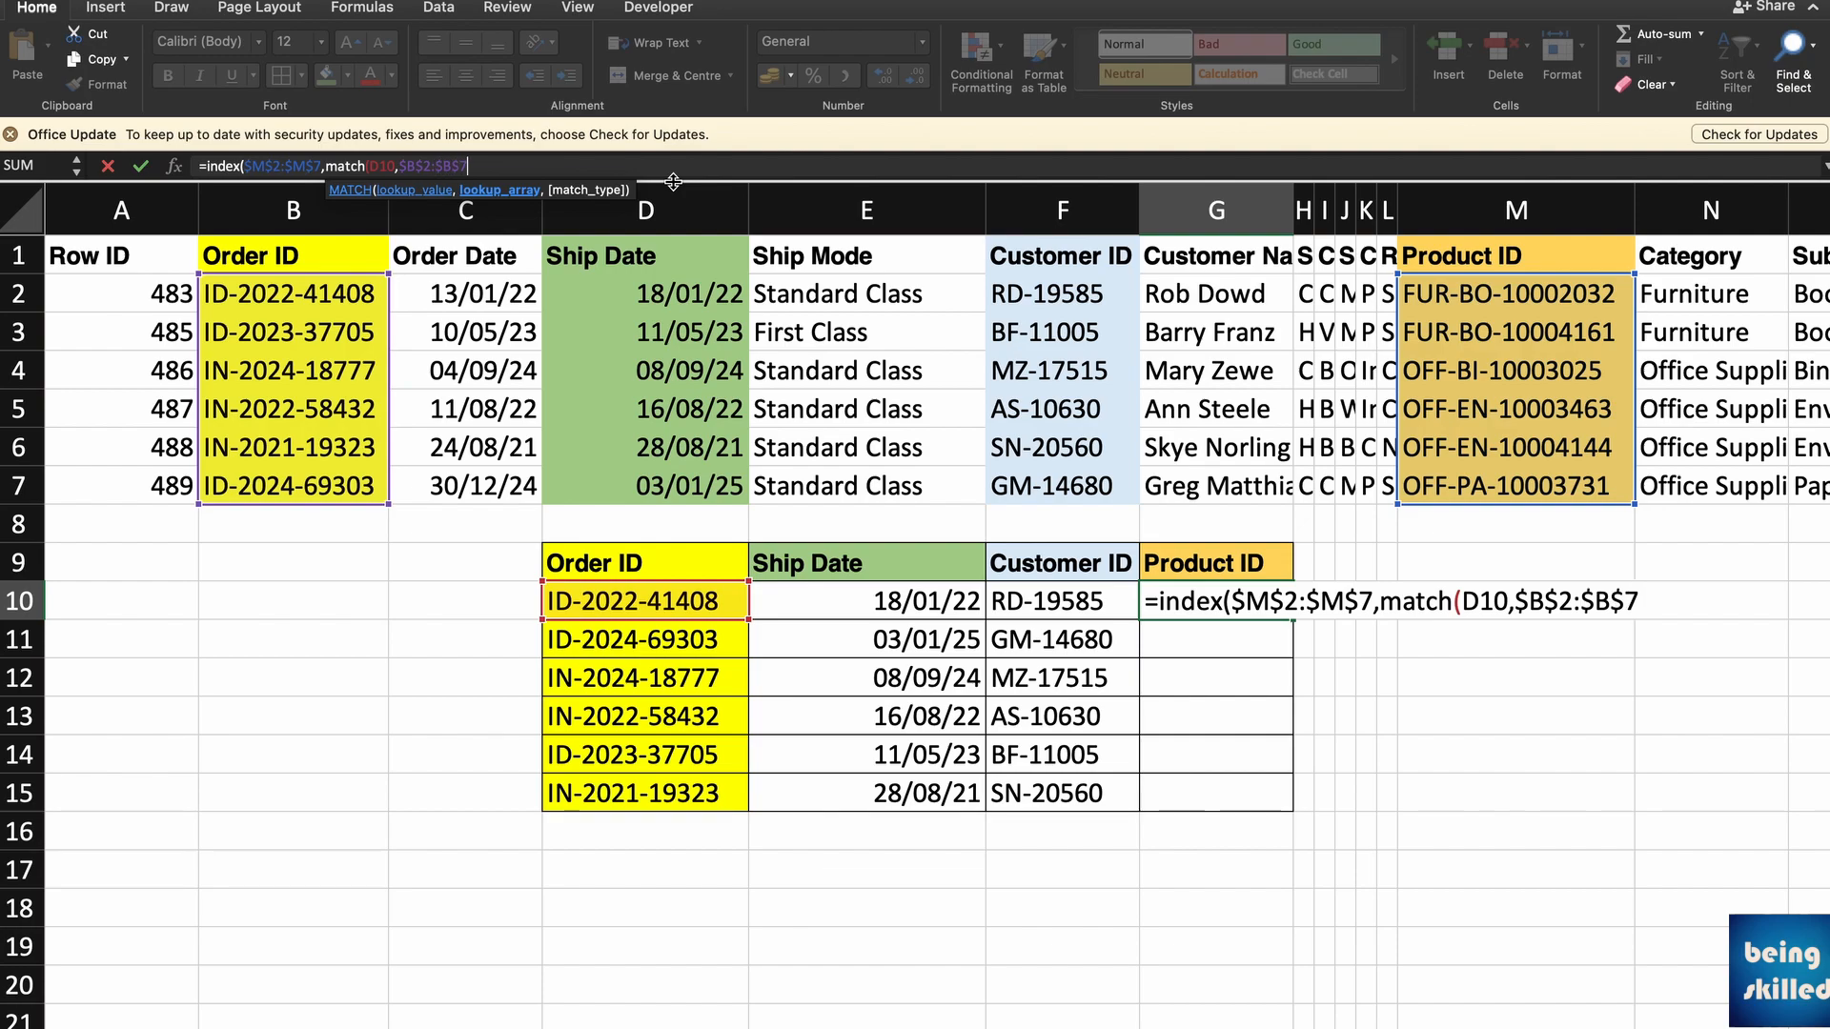
{"action": "type", "text": ",0"}
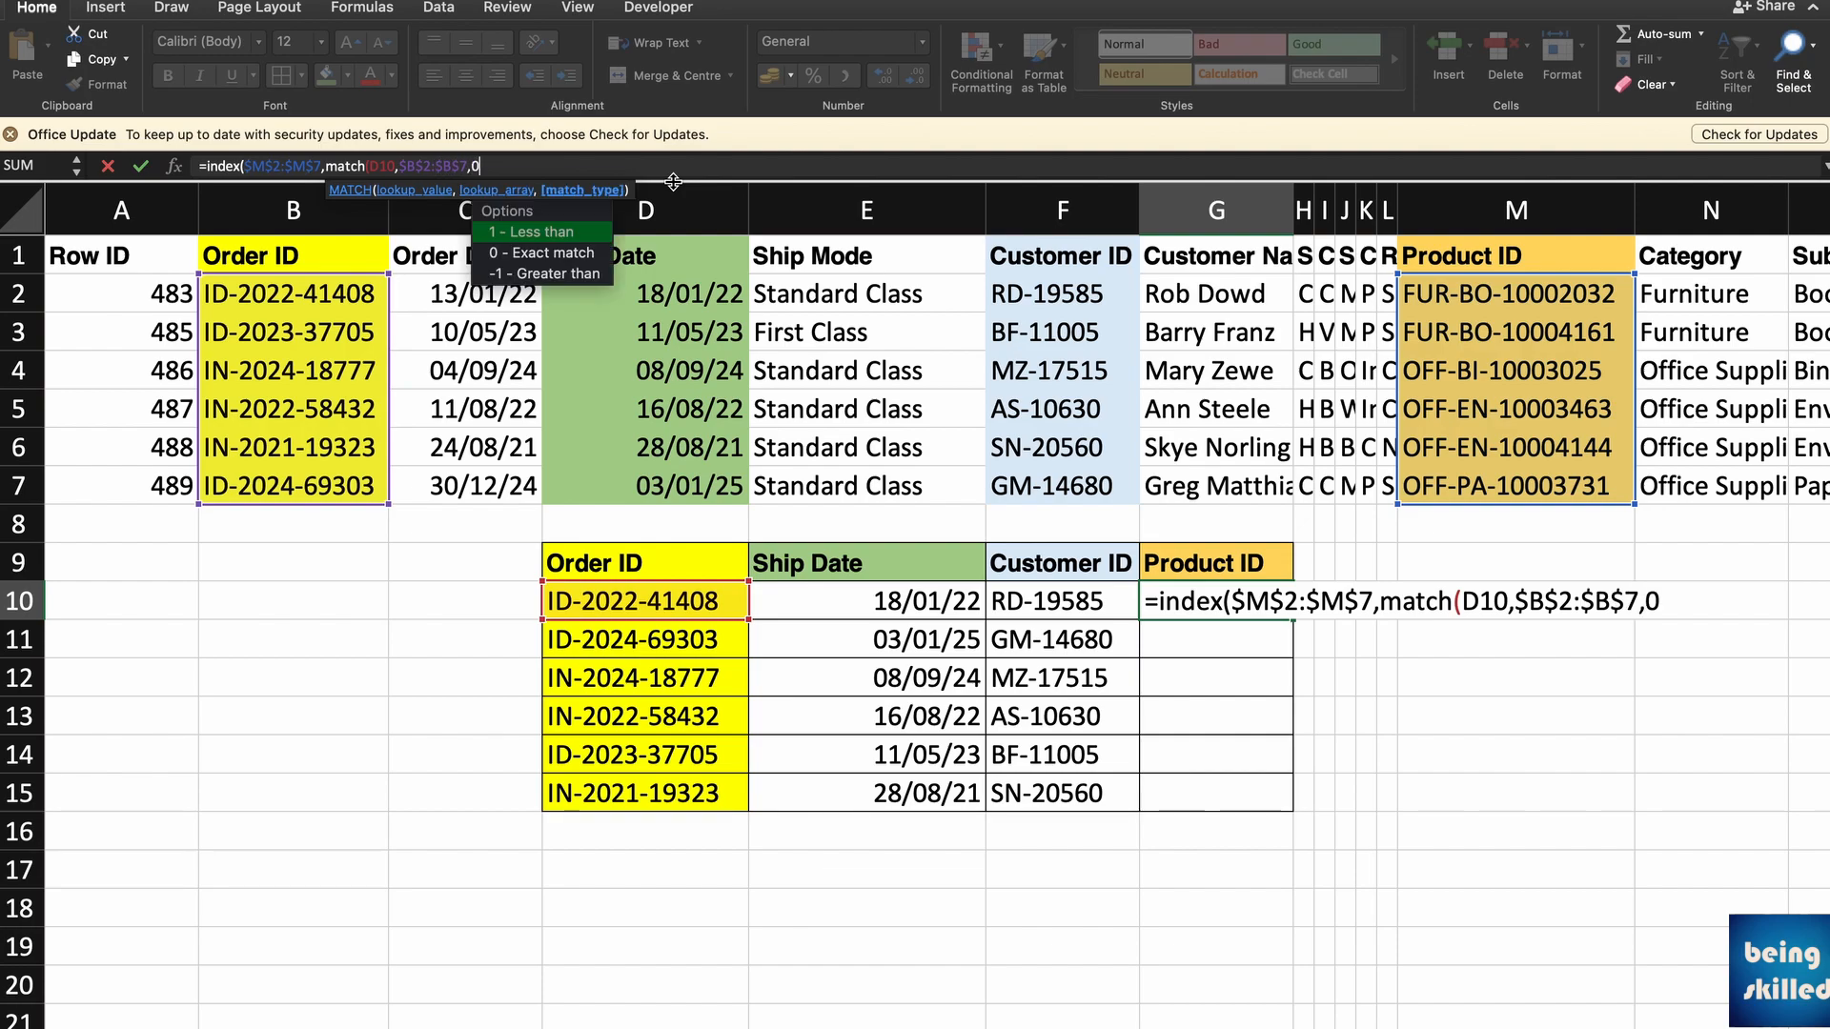
{"action": "type", "text": "_"}
{"action": "type", "text": "))"}
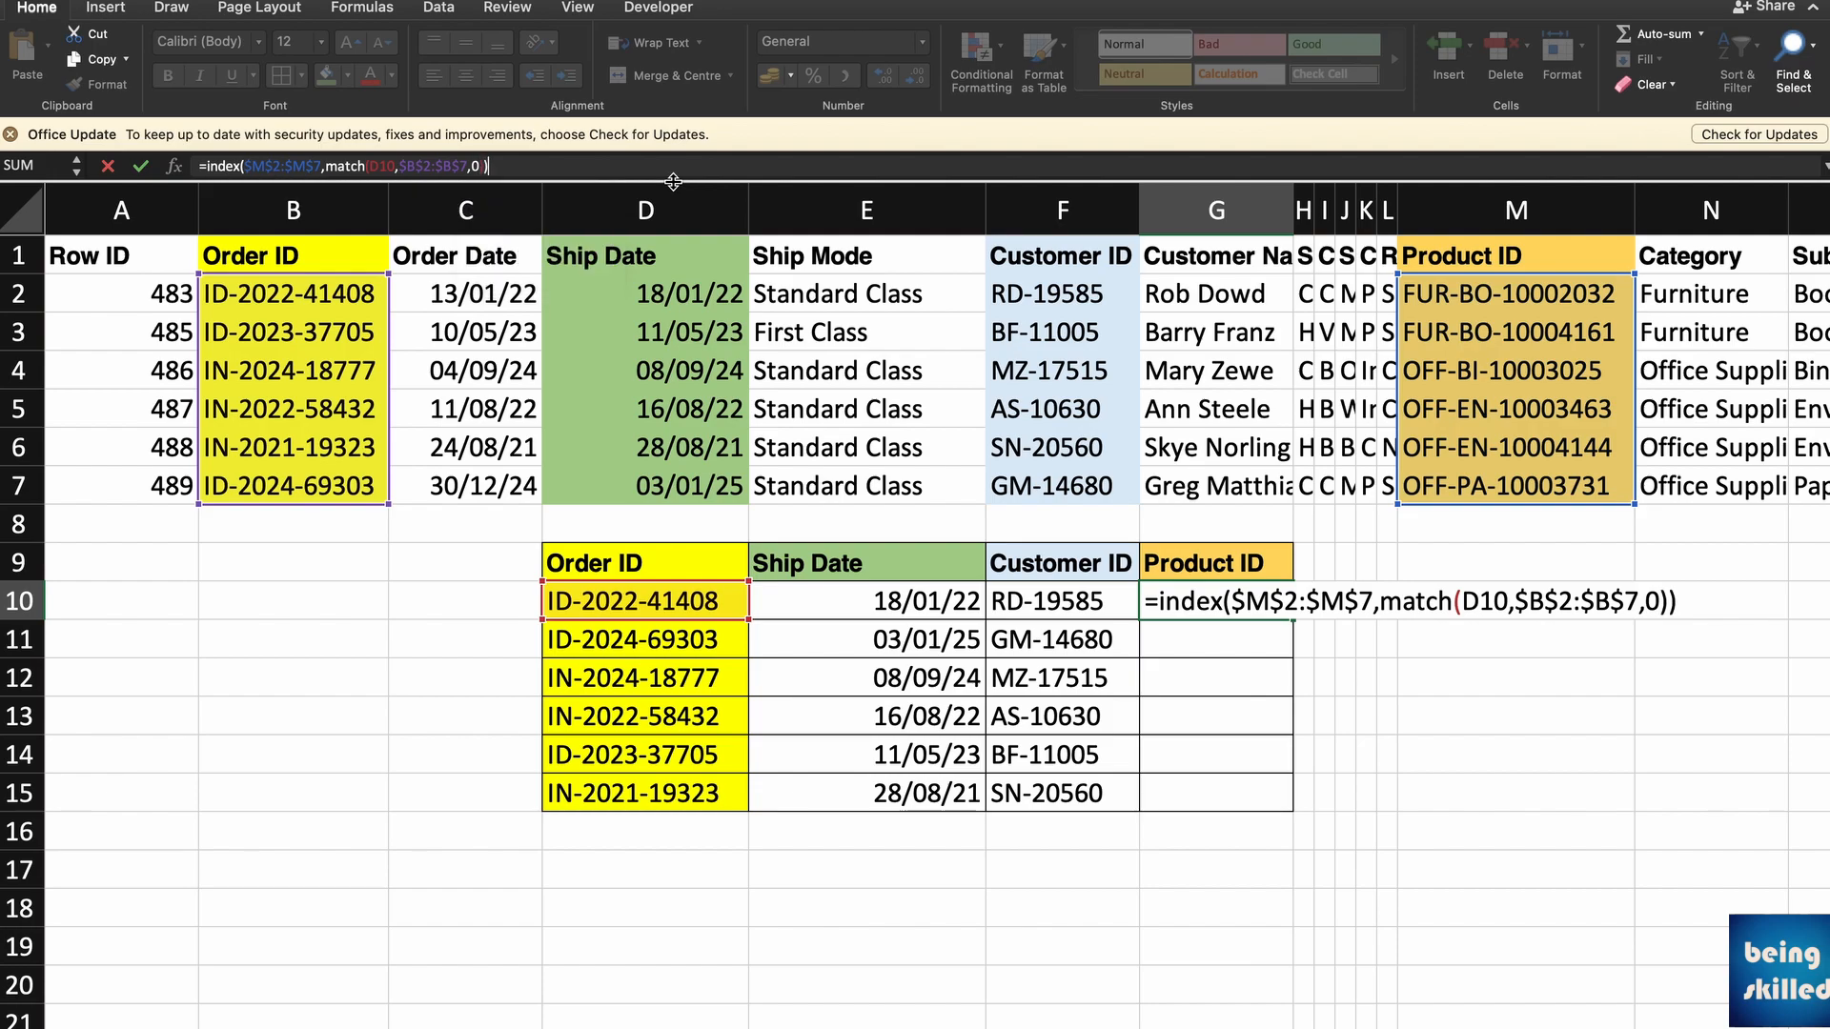
{"action": "key", "text": "Return"}
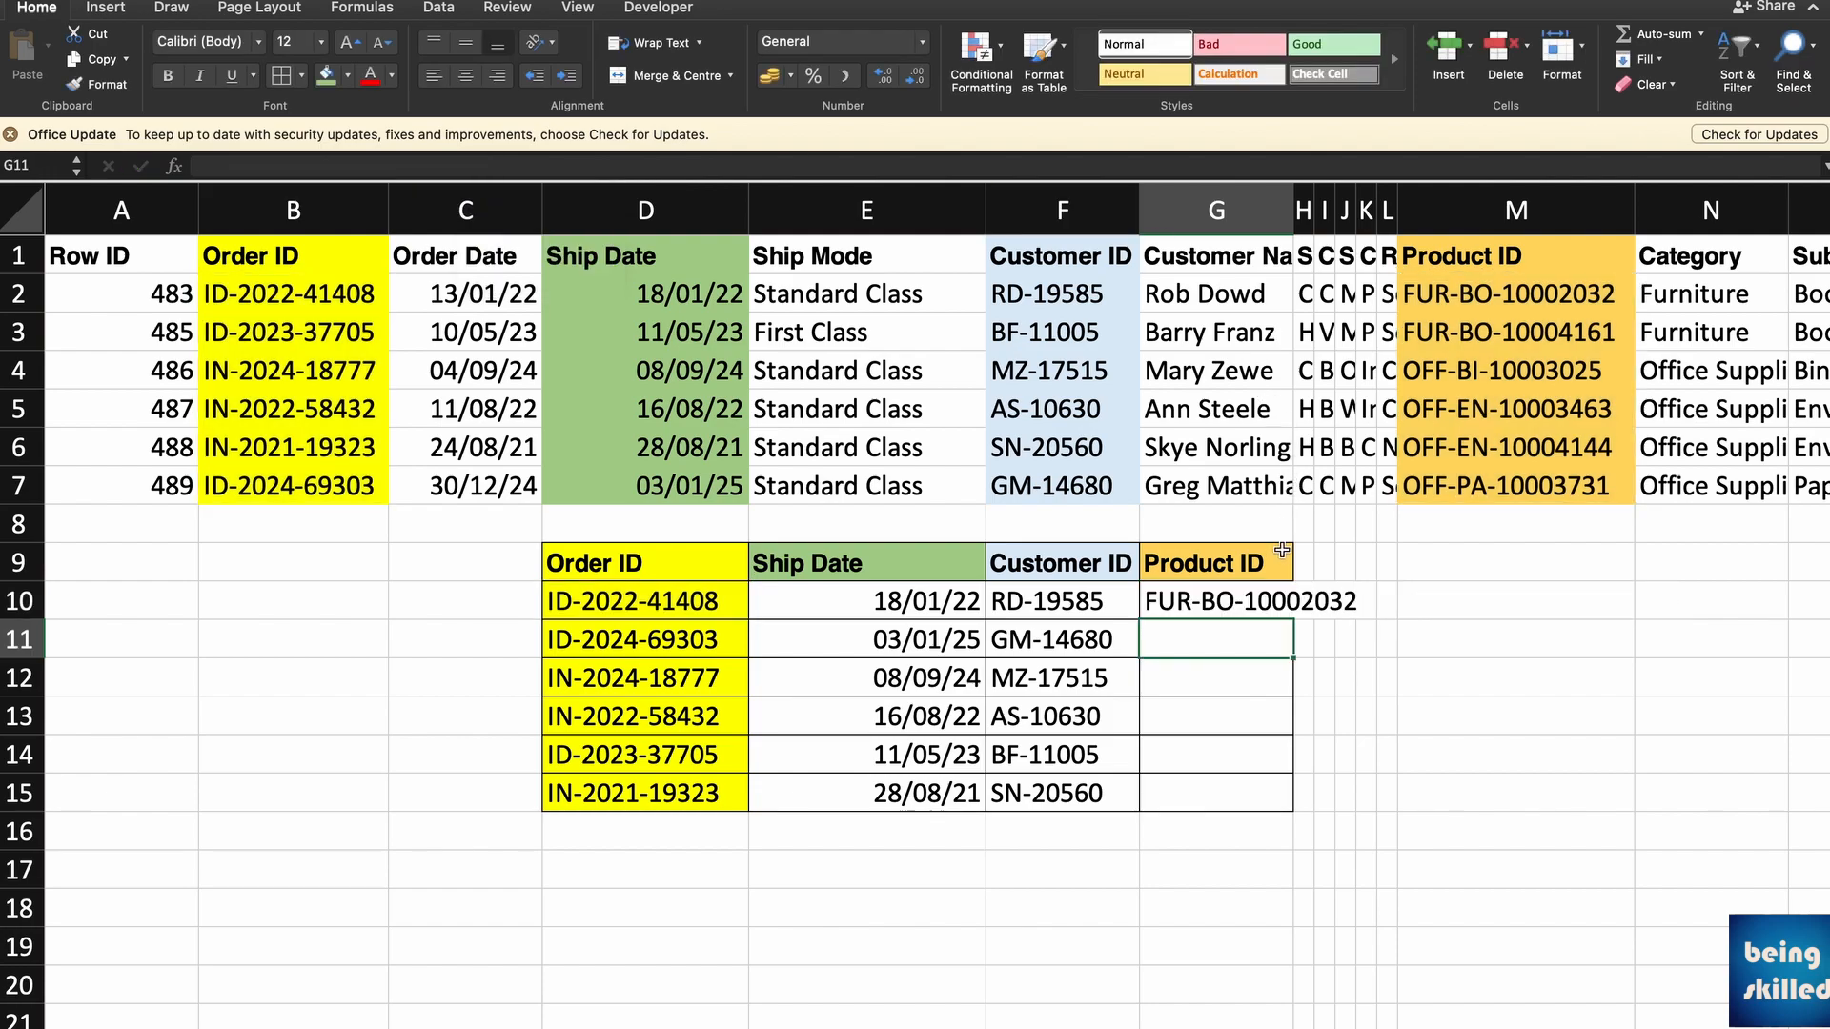
Fill the G10 formula down through G15 and compare lookup row 14 with source row 3.
{"action": "left_click", "coordinate": [1275, 589]}
{"action": "left_click_drag", "start_coordinate": [1301, 620], "coordinate": [1283, 808]}
{"action": "left_click", "coordinate": [1246, 610]}
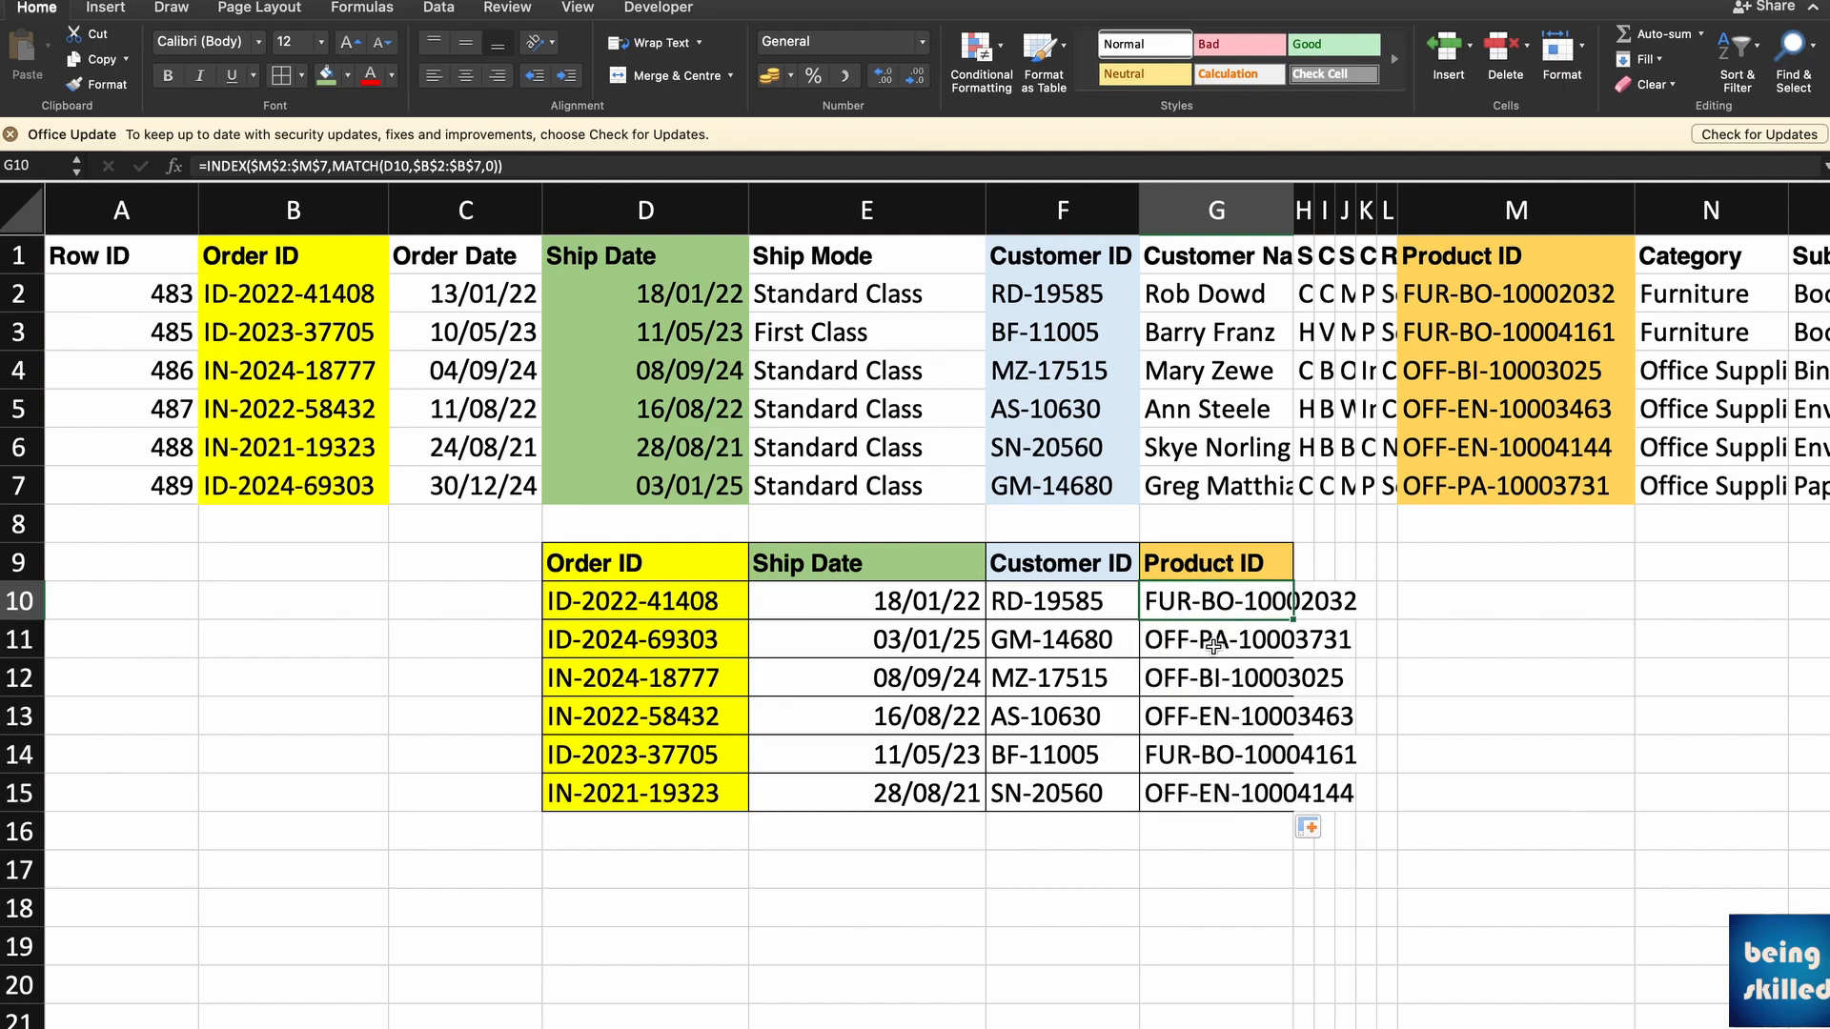
{"action": "left_click", "coordinate": [639, 763]}
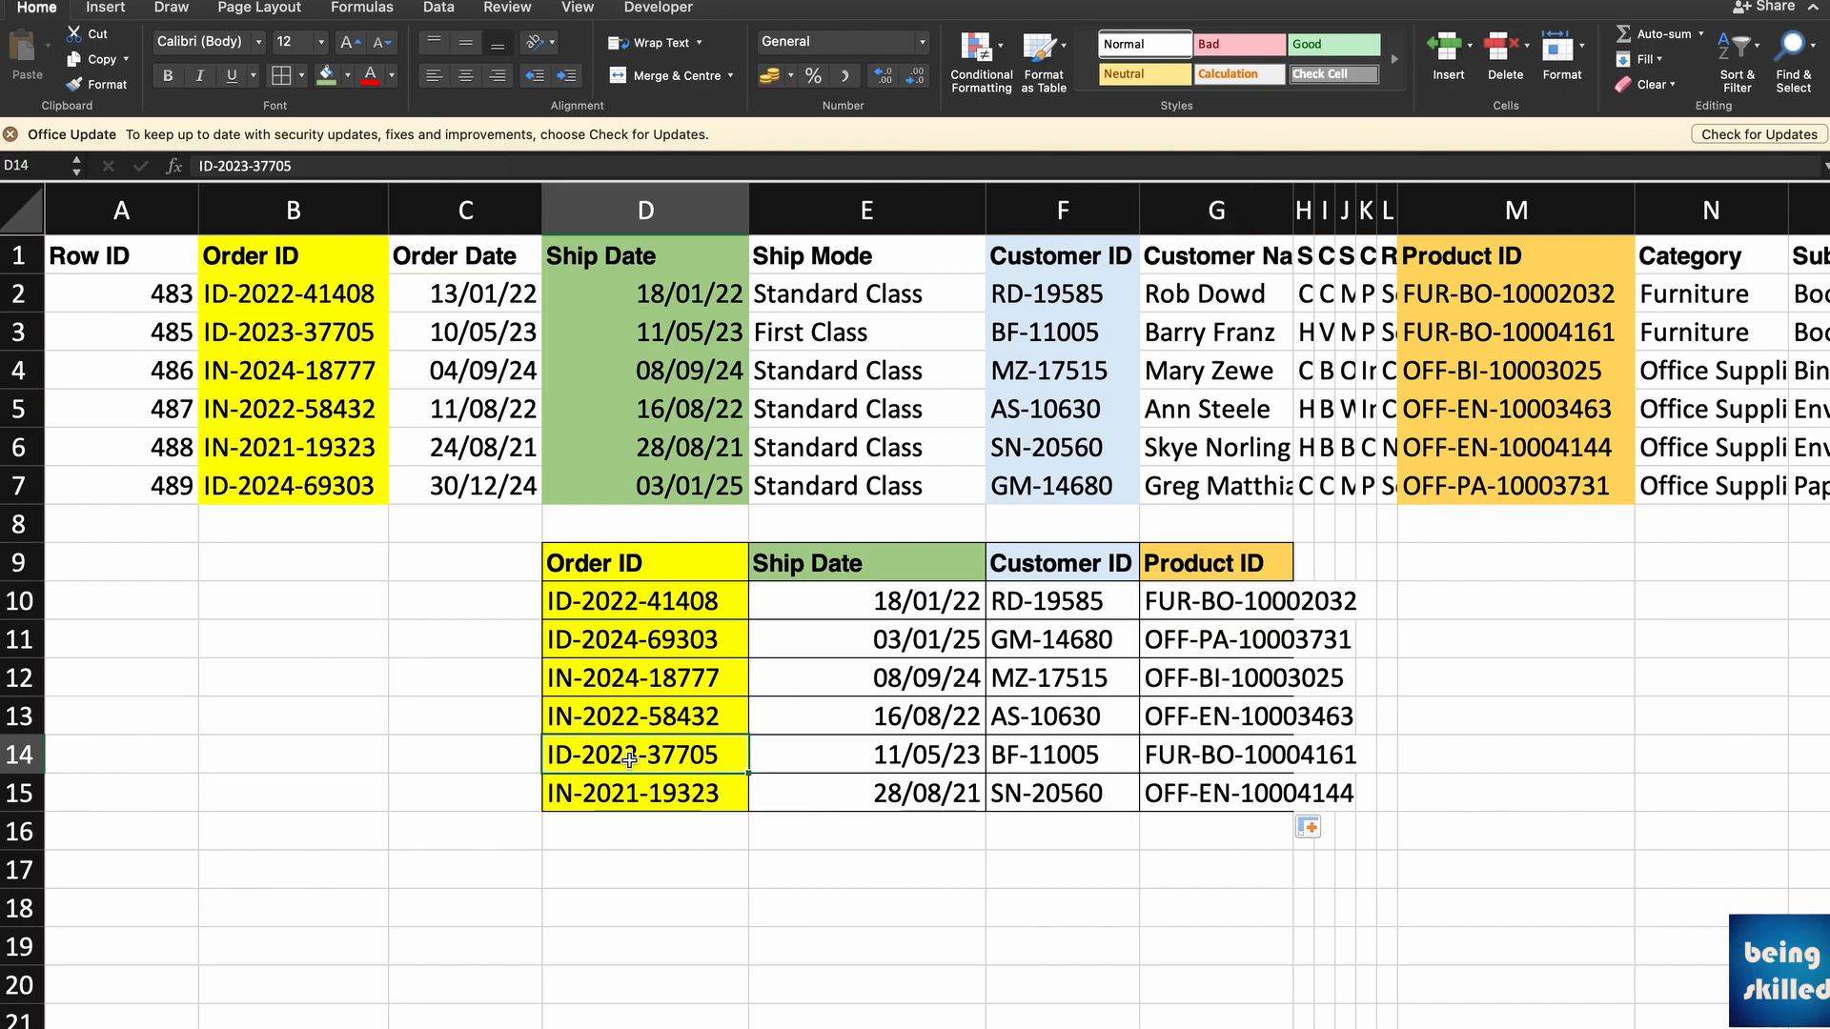
{"action": "left_click", "coordinate": [356, 331]}
{"action": "left_click_drag", "start_coordinate": [355, 331], "coordinate": [1545, 321]}
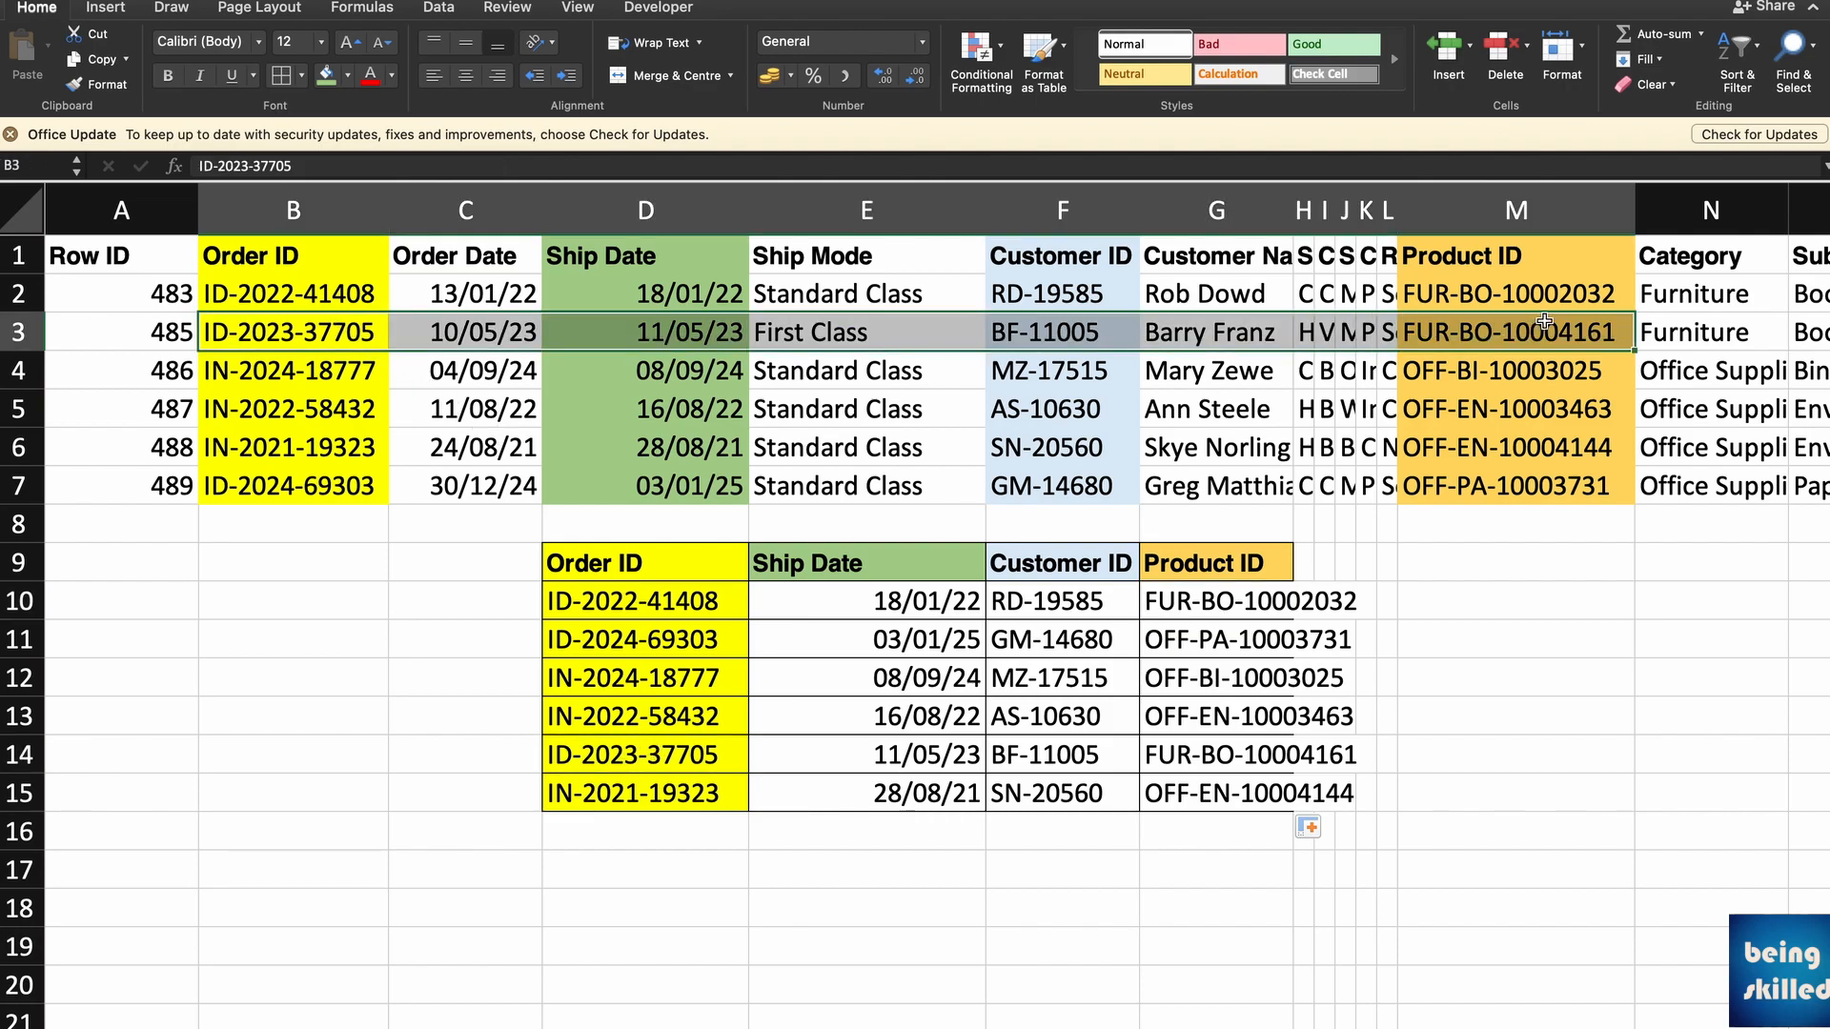
{"action": "left_click_drag", "start_coordinate": [1239, 757], "coordinate": [696, 762]}
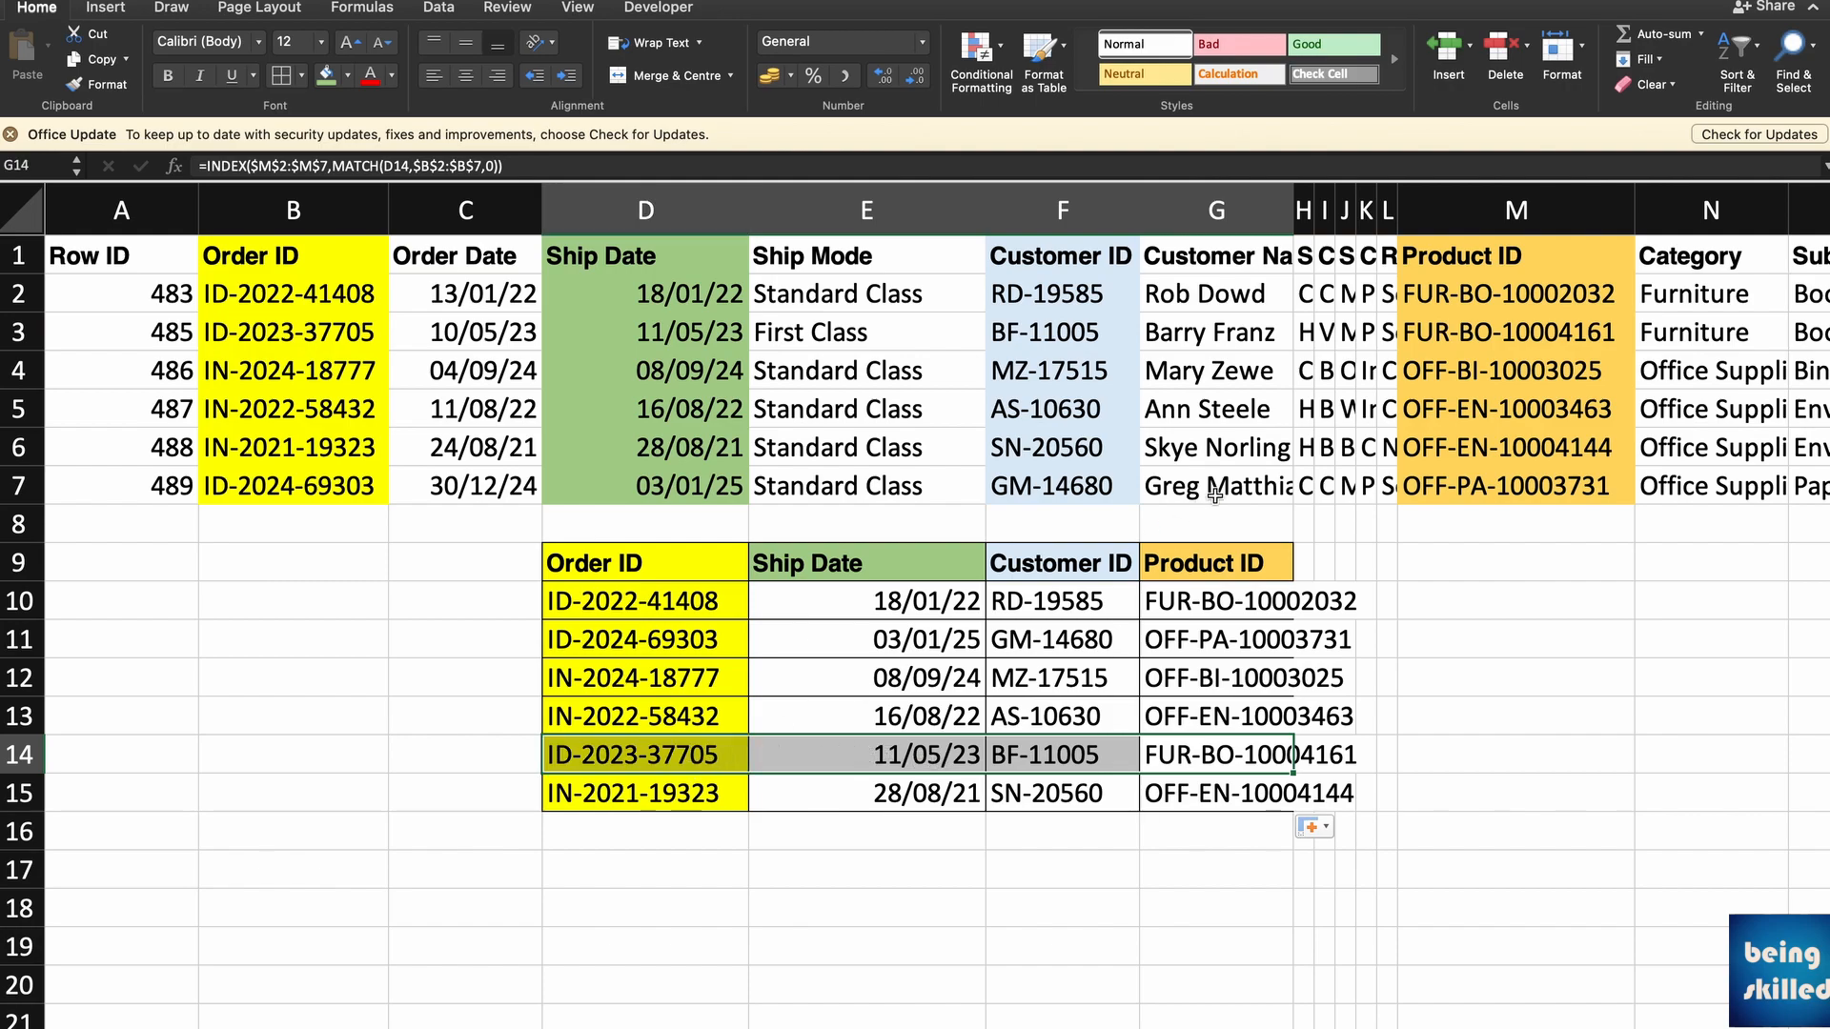
Widen column G to fit the full product IDs and review the completed lookup table D9:G15.
{"action": "left_click_drag", "start_coordinate": [1286, 222], "coordinate": [1439, 221]}
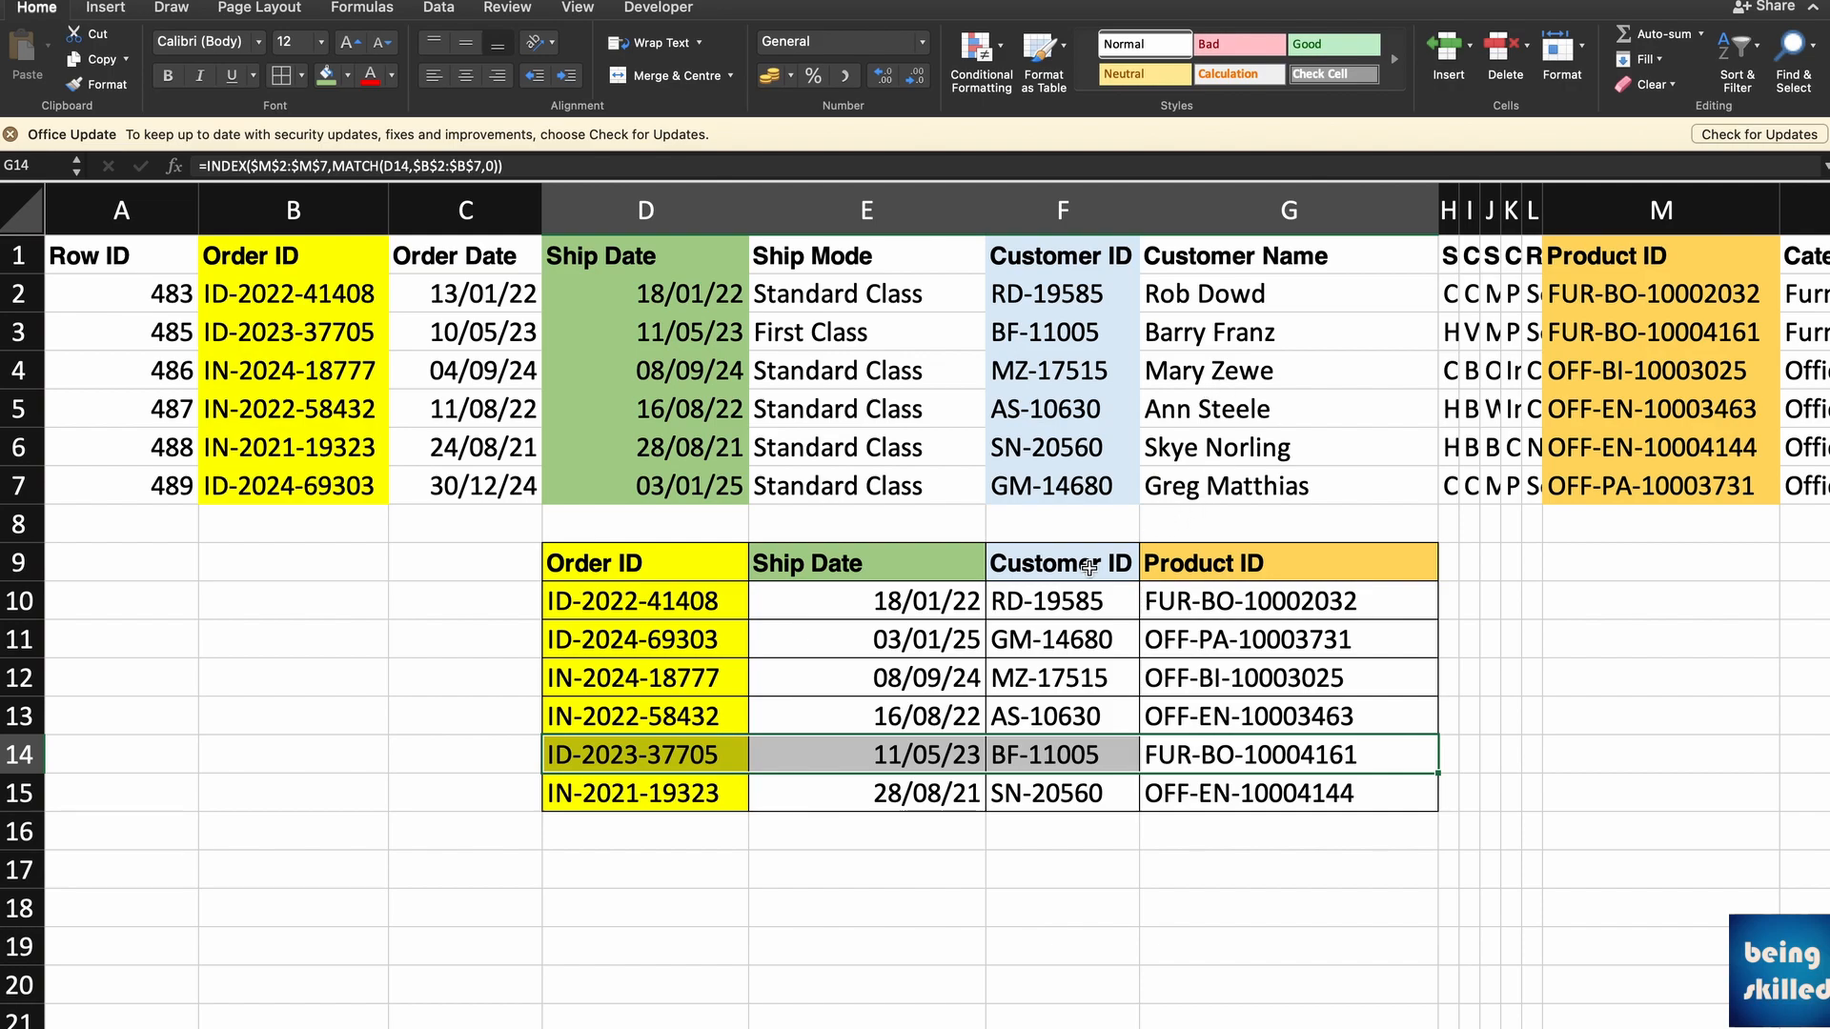
{"action": "left_click_drag", "start_coordinate": [875, 576], "coordinate": [1221, 777]}
{"action": "left_click_drag", "start_coordinate": [630, 585], "coordinate": [655, 792]}
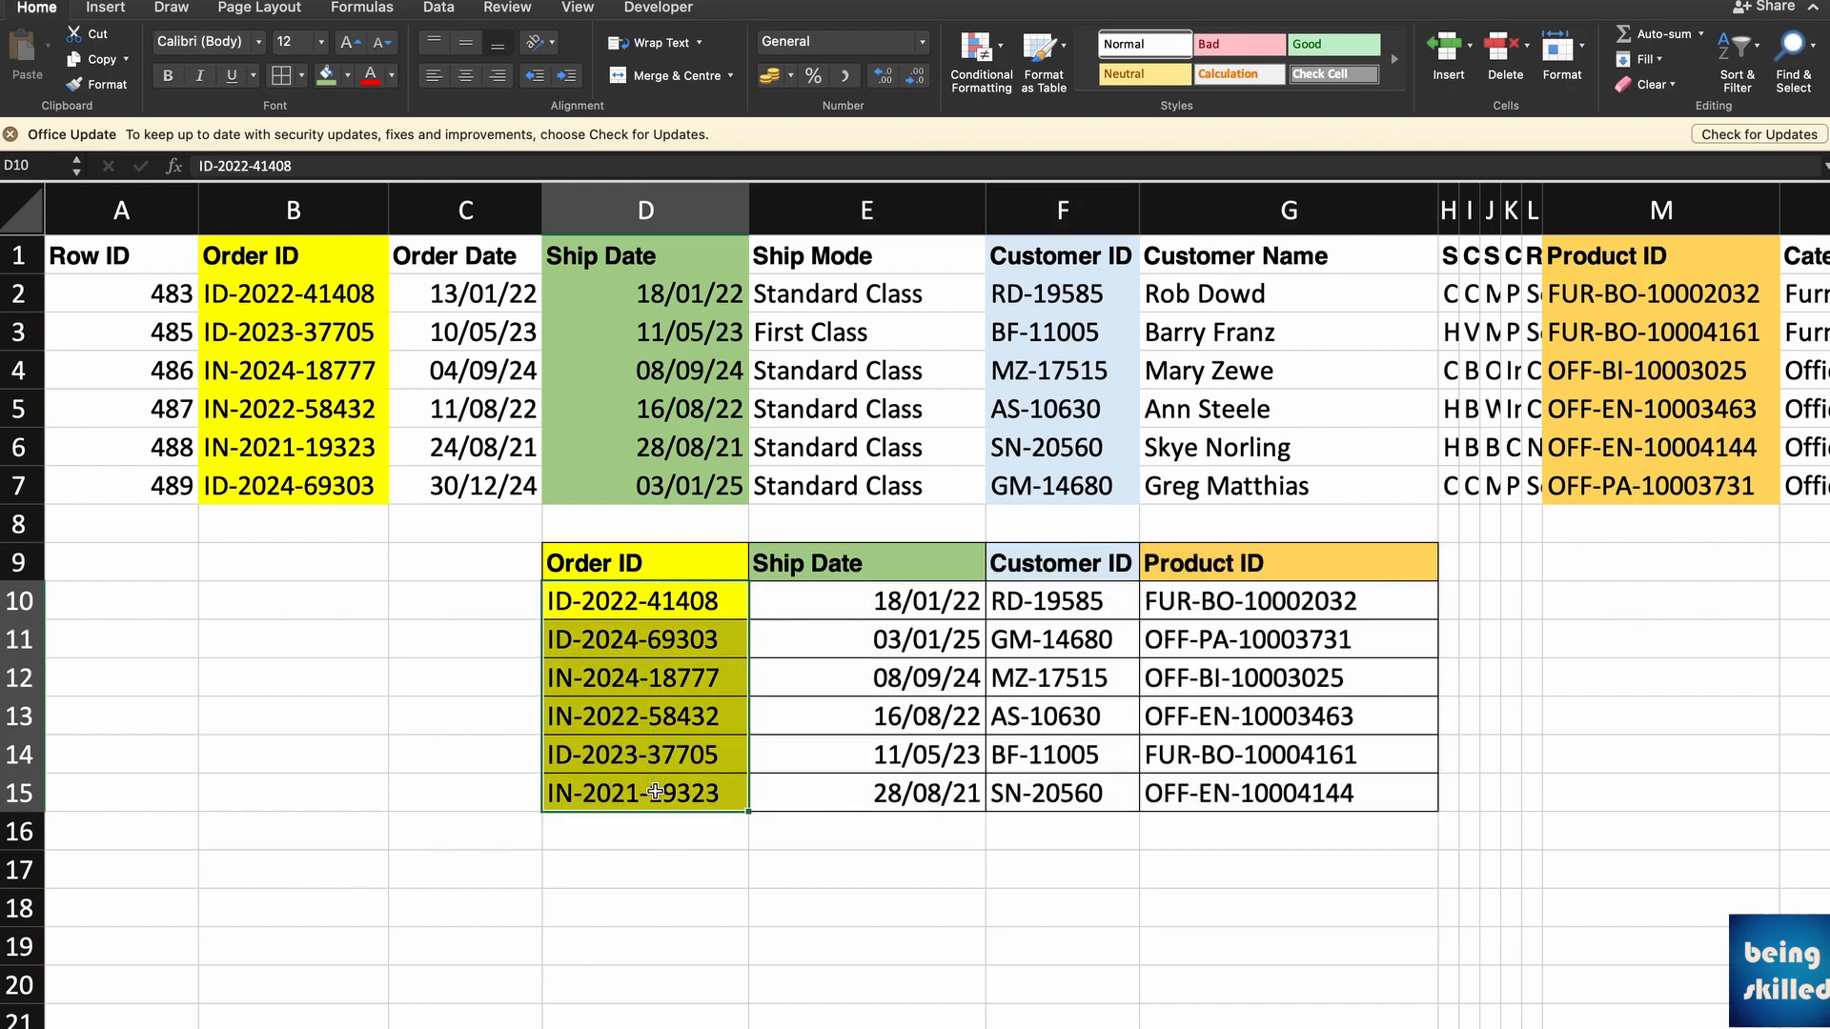